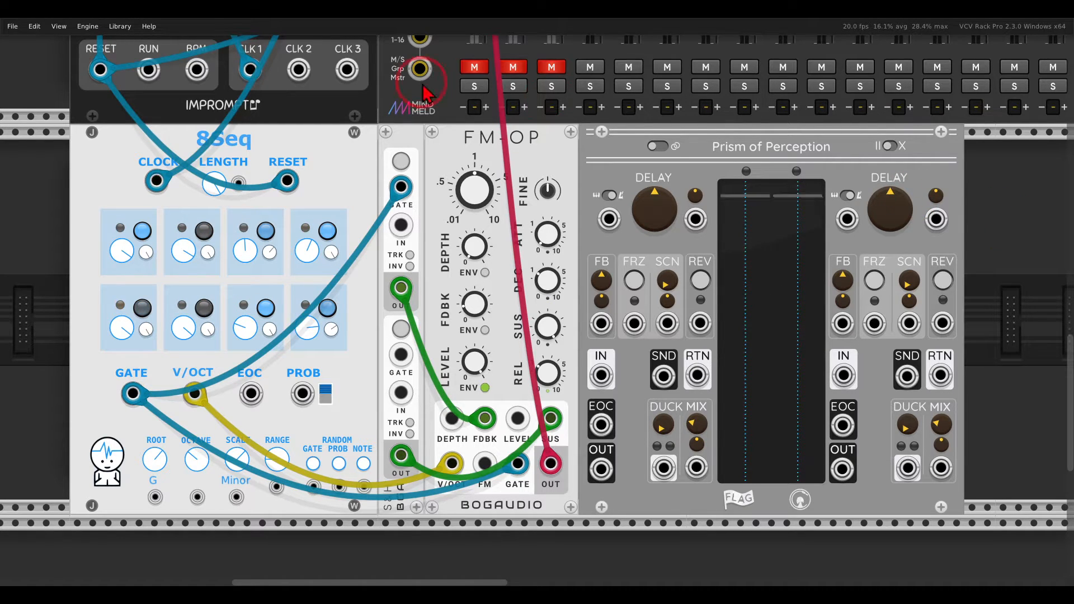
# Unmute the first mixer channel, SEQ, which carries the 8Seq and FM-OP voice
pyautogui.click(475, 67)
pyautogui.moveTo(275, 127)
pyautogui.mouseDown()
pyautogui.moveTo(177, 120)
pyautogui.moveTo(260, 168)
pyautogui.moveTo(269, 126)
pyautogui.mouseUp()
pyautogui.moveTo(534, 115)
pyautogui.mouseDown()
pyautogui.moveTo(439, 168)
pyautogui.moveTo(552, 149)
pyautogui.moveTo(551, 118)
pyautogui.mouseUp()
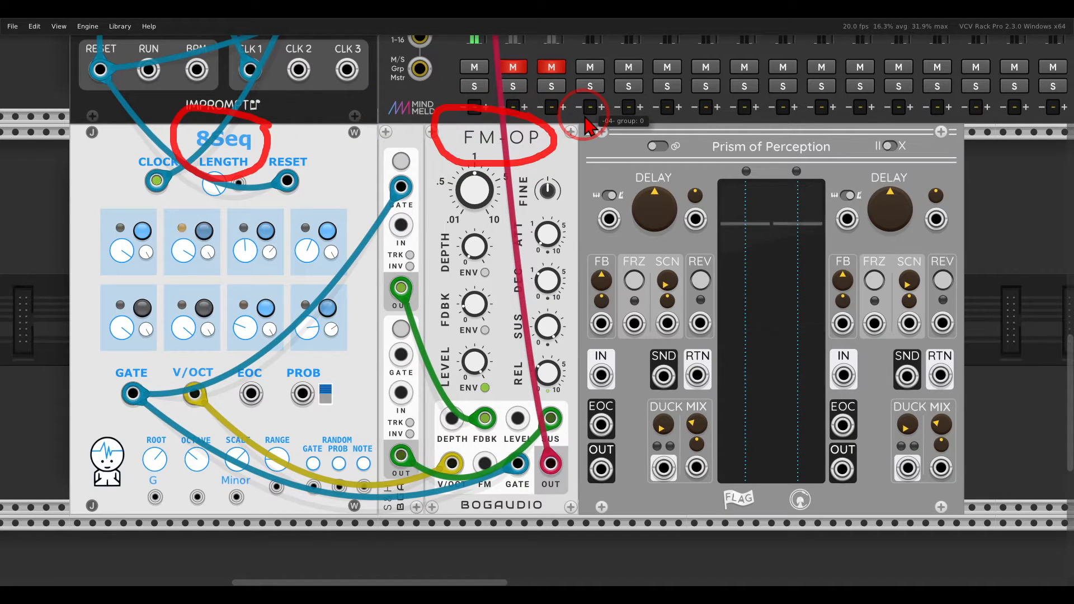
pyautogui.press('Escape')
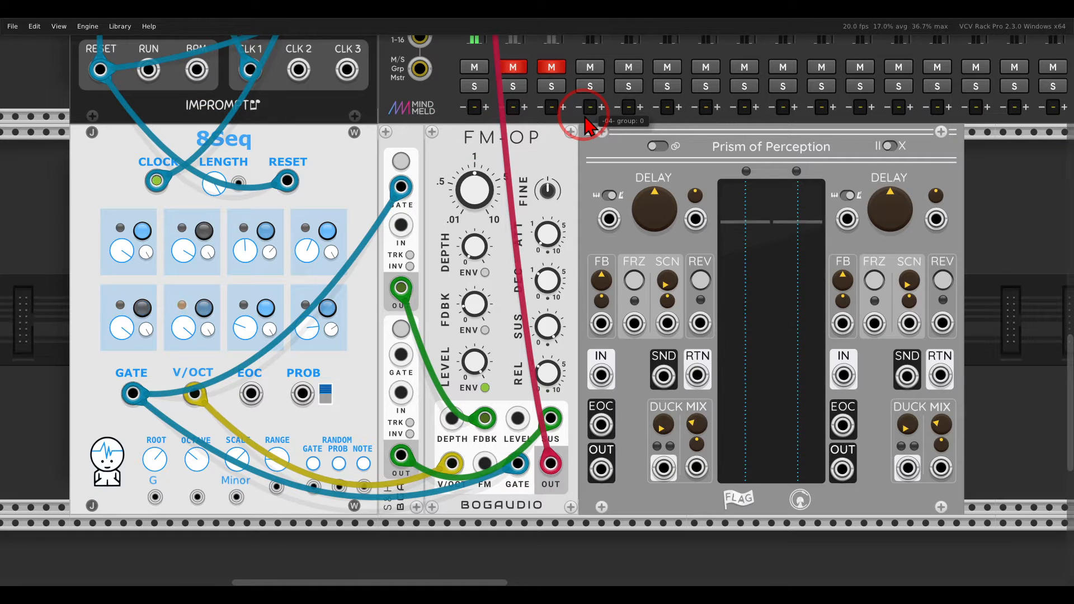
# Patch FM-OP's output into Prism of Perception's left input and its left and right outputs into the mixer's SEQ channel
pyautogui.moveTo(559, 476); pyautogui.dragTo(597, 378)
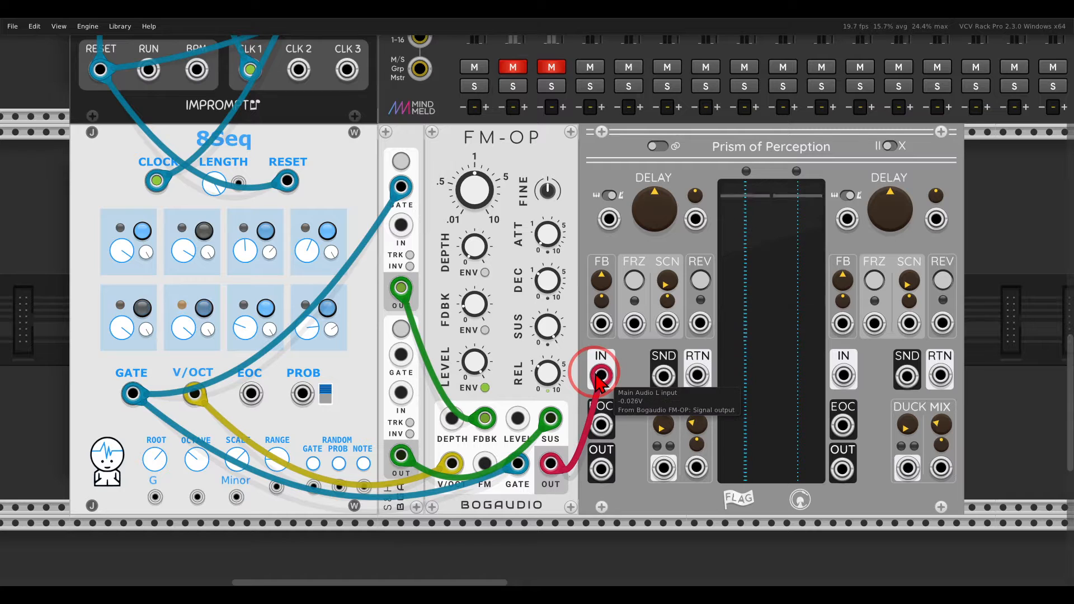
pyautogui.scroll(10, 606, 469)
pyautogui.moveTo(602, 470); pyautogui.dragTo(476, 78)
pyautogui.scroll(1, 477, 71)
pyautogui.moveTo(475, 105); pyautogui.dragTo(842, 451)
pyautogui.scroll(-5, 481, 123)
pyautogui.scroll(-5, 558, 199)
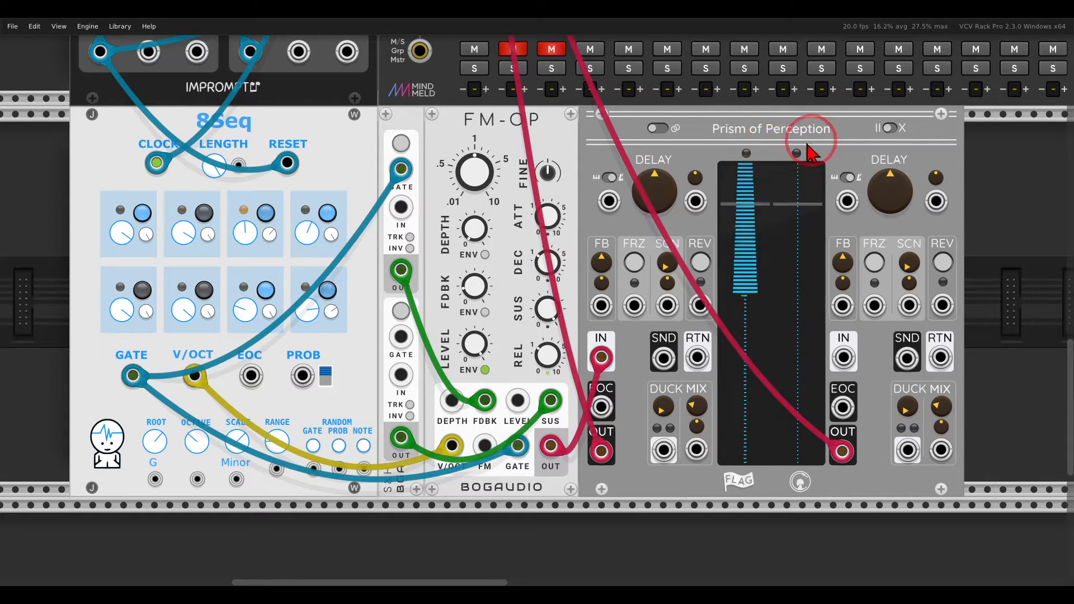
pyautogui.moveTo(925, 115)
pyautogui.mouseDown()
pyautogui.moveTo(911, 108)
pyautogui.moveTo(926, 147)
pyautogui.moveTo(927, 103)
pyautogui.mouseUp()
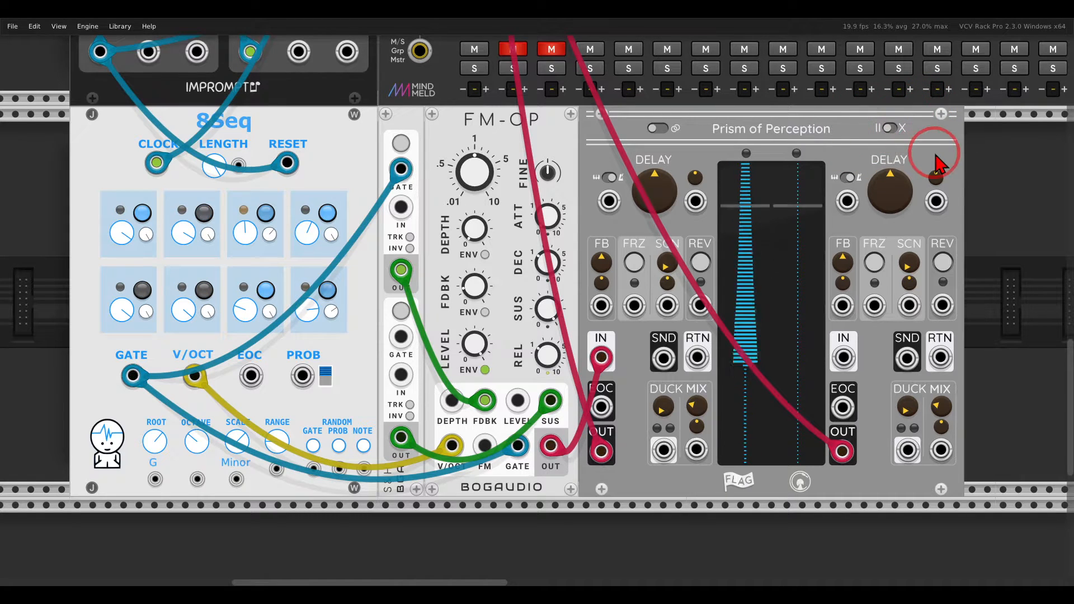
pyautogui.scroll(4, 940, 159)
pyautogui.moveTo(907, 131); pyautogui.dragTo(902, 108)
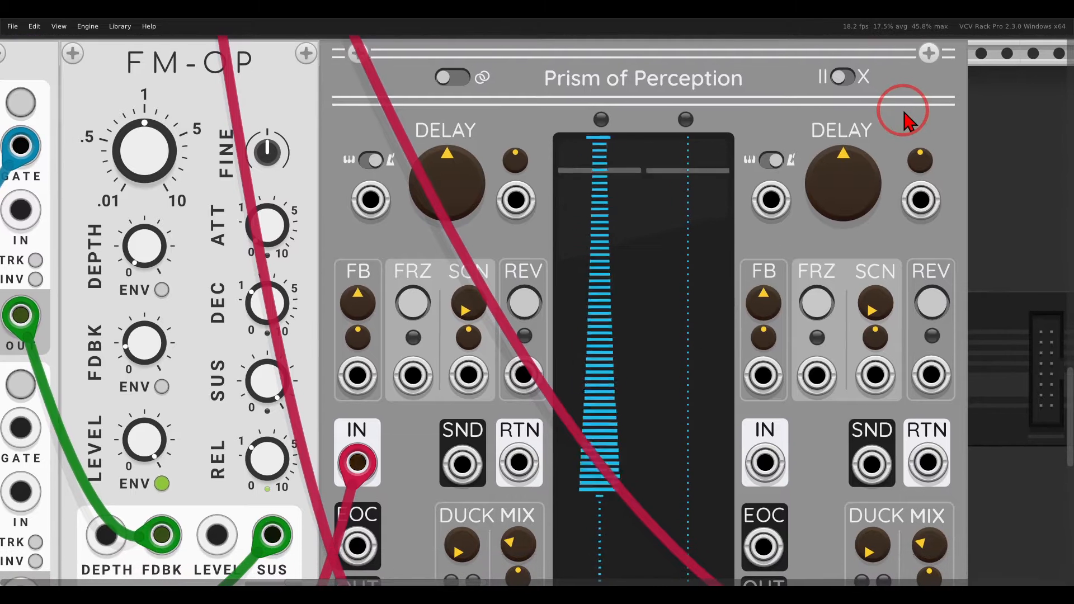
pyautogui.click(841, 77)
pyautogui.scroll(-2, 764, 127)
pyautogui.moveTo(764, 128); pyautogui.dragTo(795, 109)
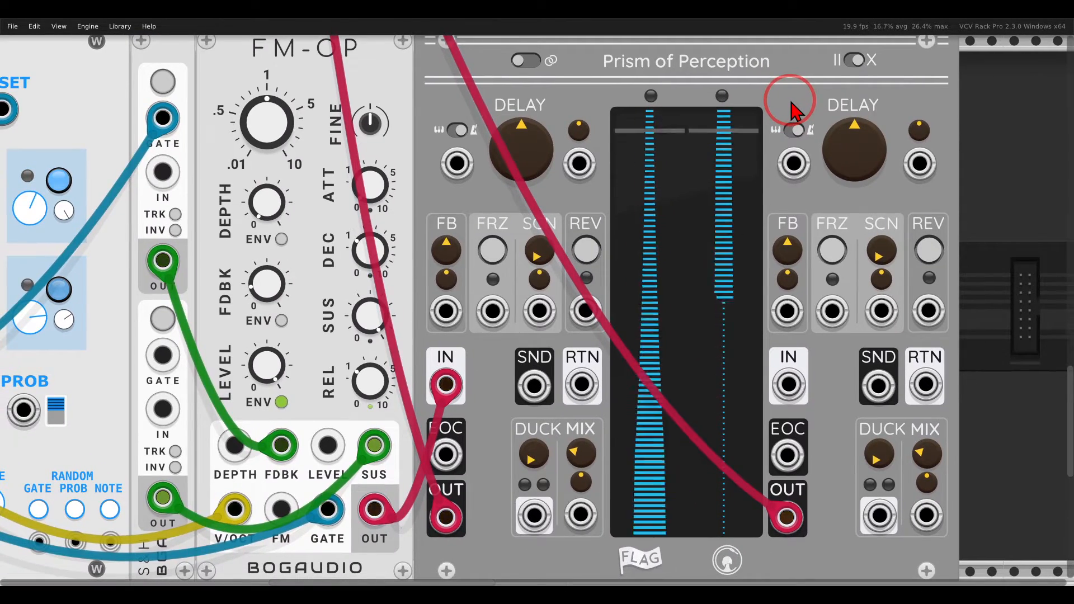
pyautogui.scroll(-3, 795, 109)
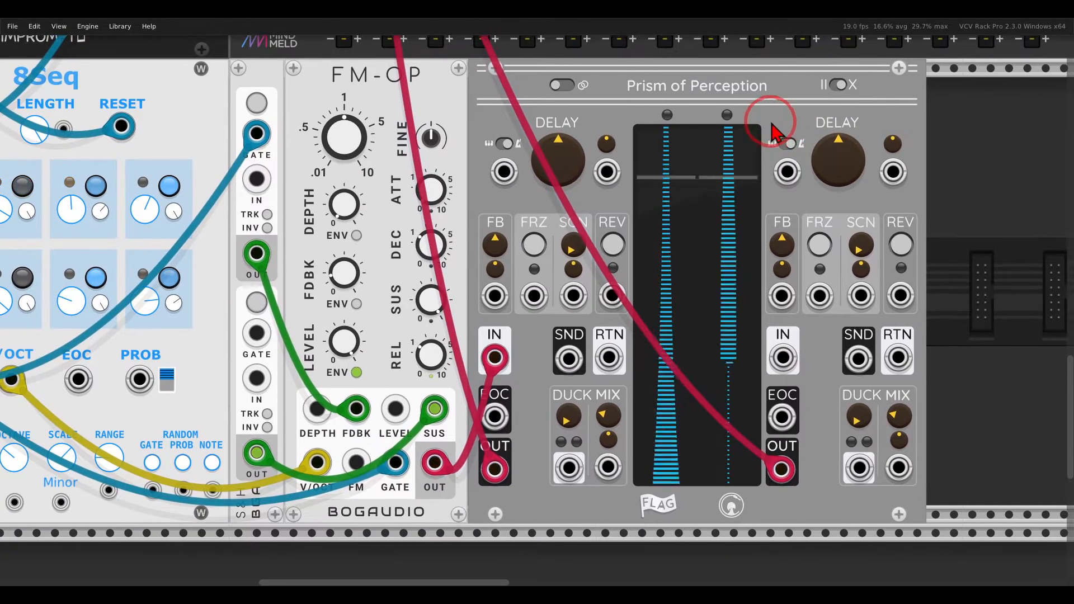
pyautogui.moveTo(520, 466); pyautogui.dragTo(766, 410)
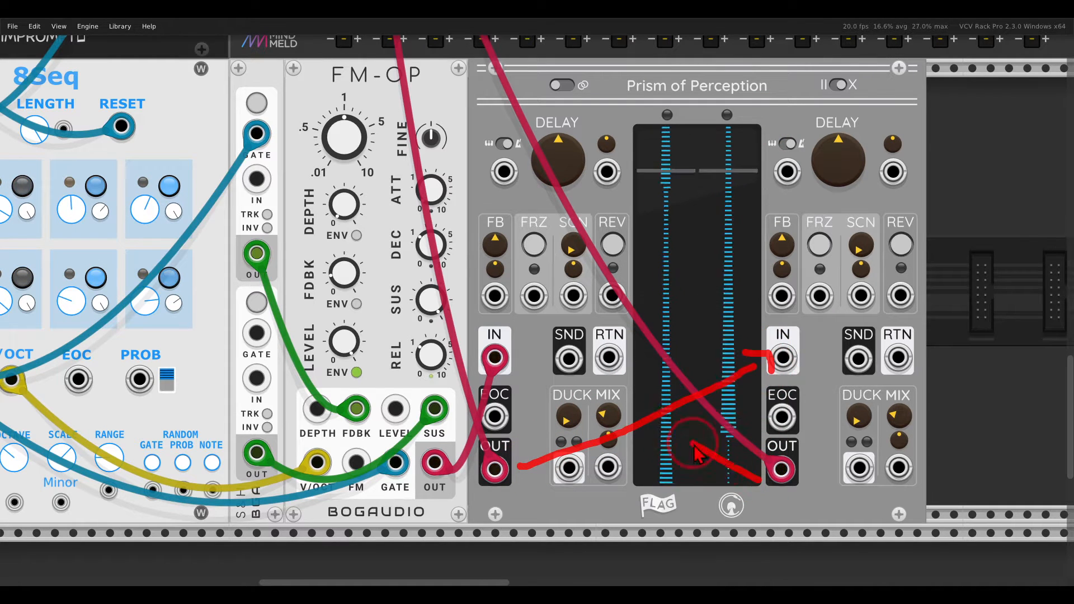
pyautogui.moveTo(693, 446)
pyautogui.mouseDown()
pyautogui.moveTo(517, 362)
pyautogui.moveTo(525, 353)
pyautogui.moveTo(534, 379)
pyautogui.mouseUp()
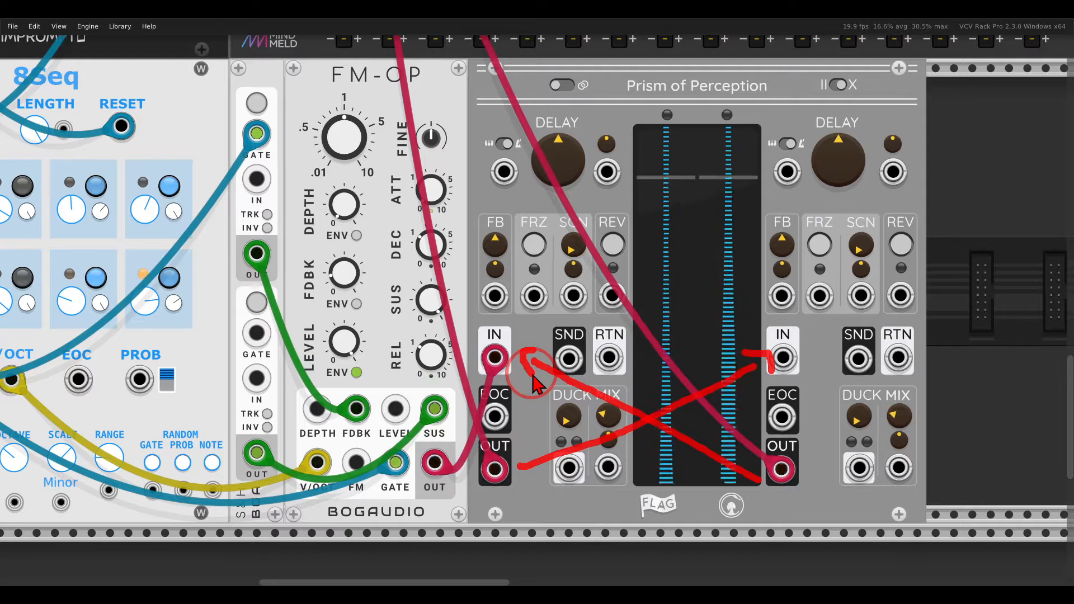
pyautogui.press('Escape')
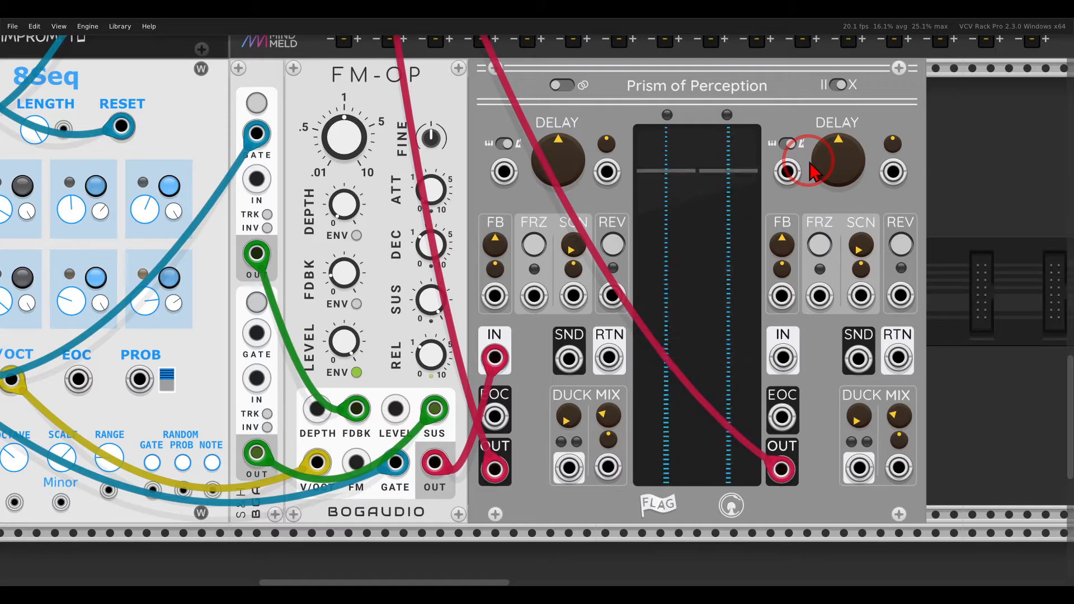
# Patch Clocked's master CLK output to the clock inputs of both Prism of Perception delay channels
pyautogui.scroll(-1, 601, 217)
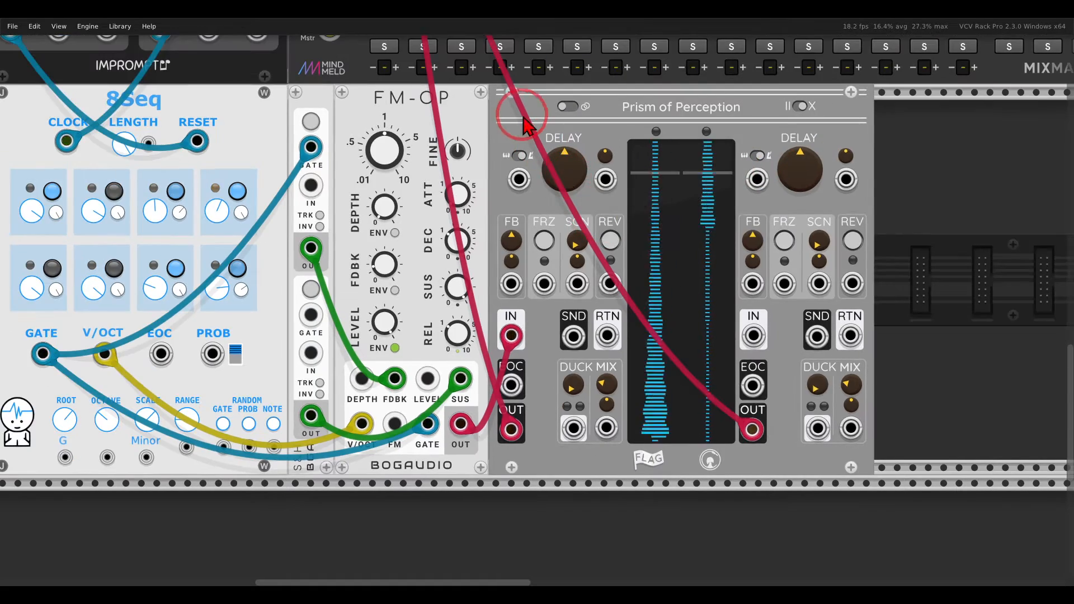
pyautogui.moveTo(523, 117); pyautogui.dragTo(673, 209)
pyautogui.scroll(-4, 673, 208)
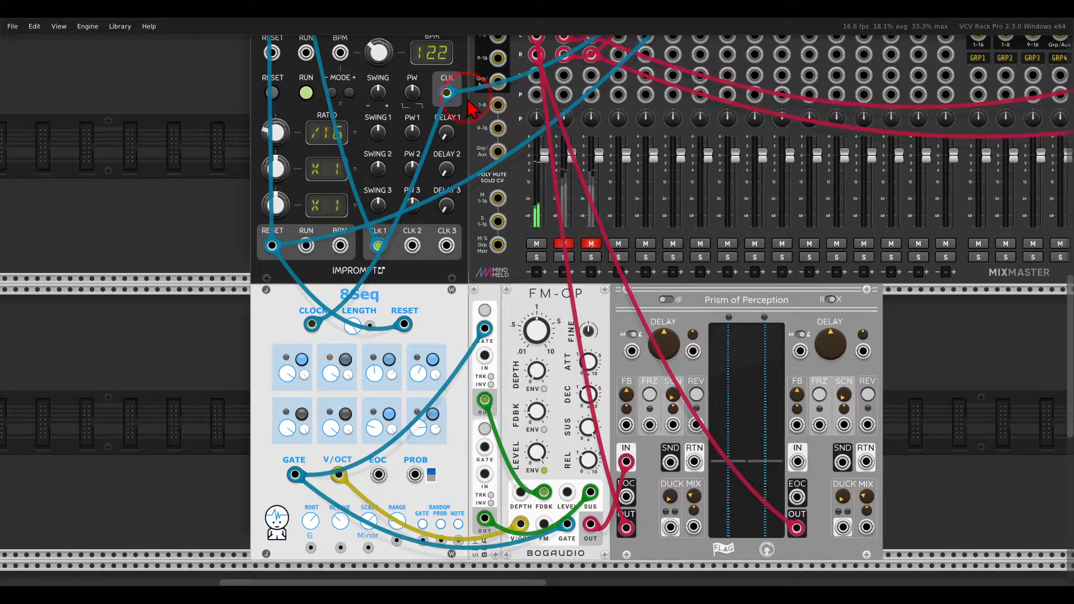
pyautogui.moveTo(446, 93); pyautogui.dragTo(800, 351)
pyautogui.press('c')
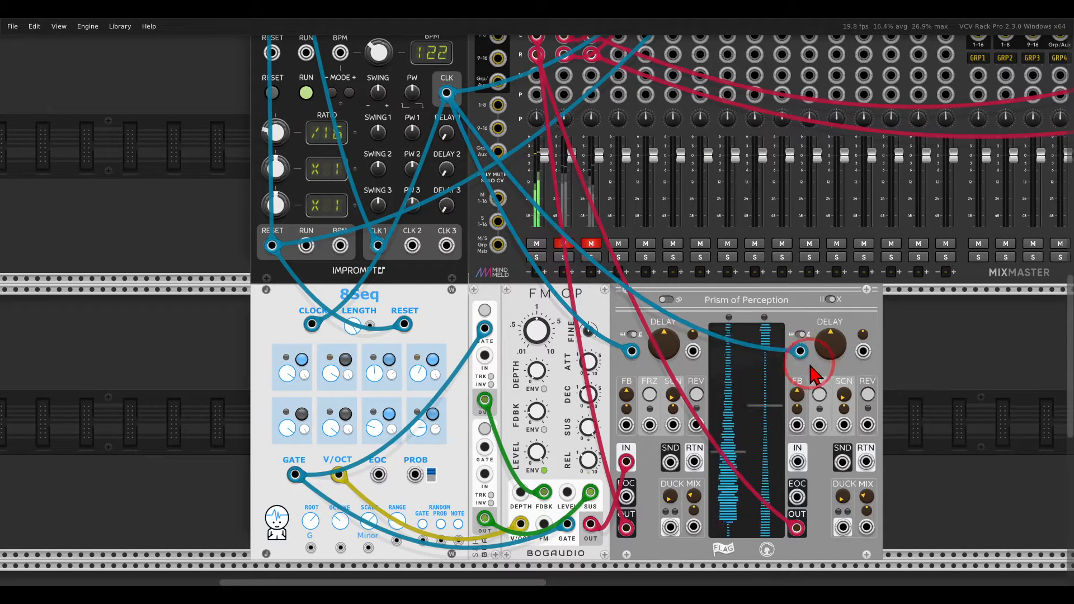
pyautogui.scroll(-2, 761, 280)
pyautogui.scroll(3, 748, 270)
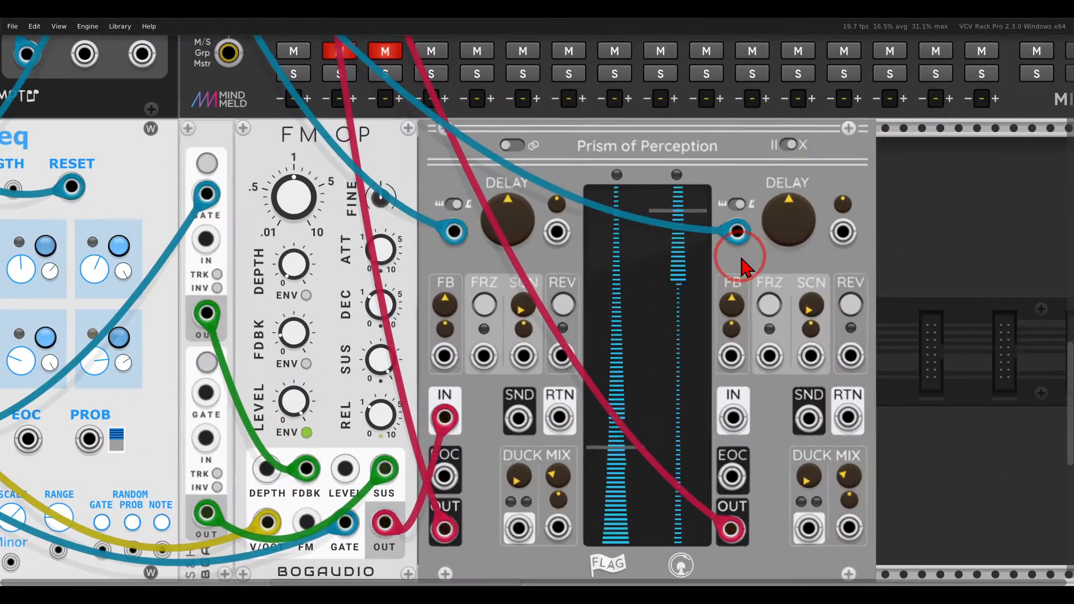
# Set the right channel's delay time to 8h-dotted
pyautogui.moveTo(757, 263); pyautogui.dragTo(778, 211)
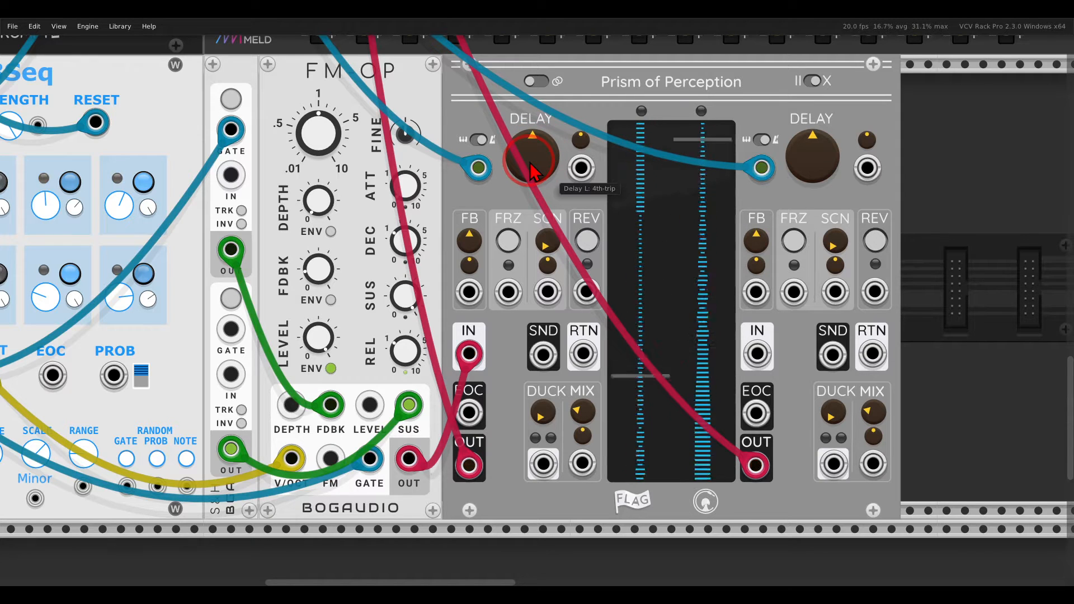
pyautogui.moveTo(815, 161); pyautogui.dragTo(808, 151)
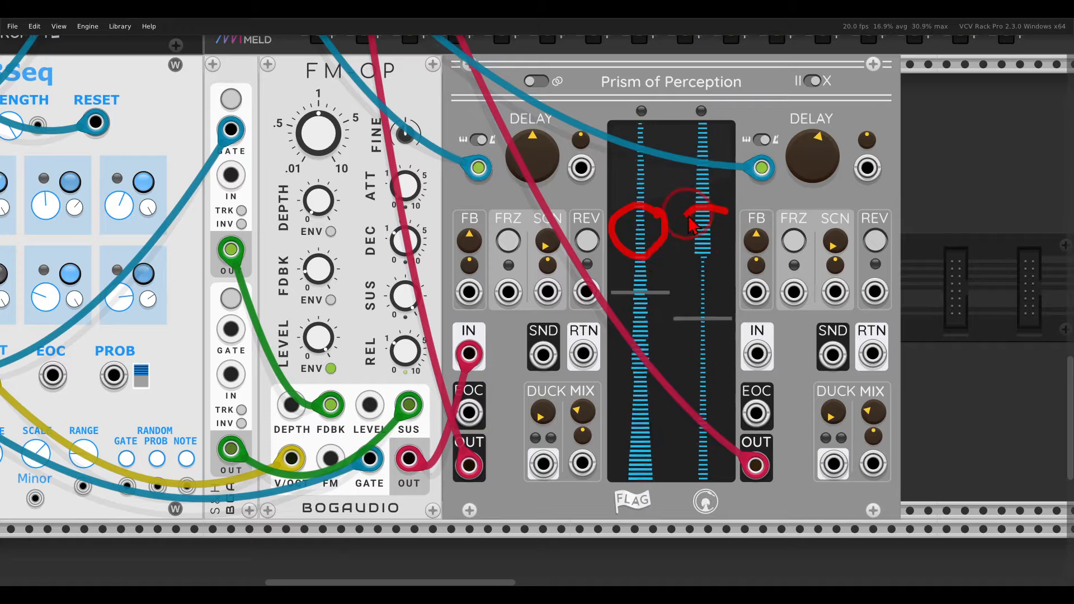
pyautogui.moveTo(723, 235); pyautogui.dragTo(730, 214)
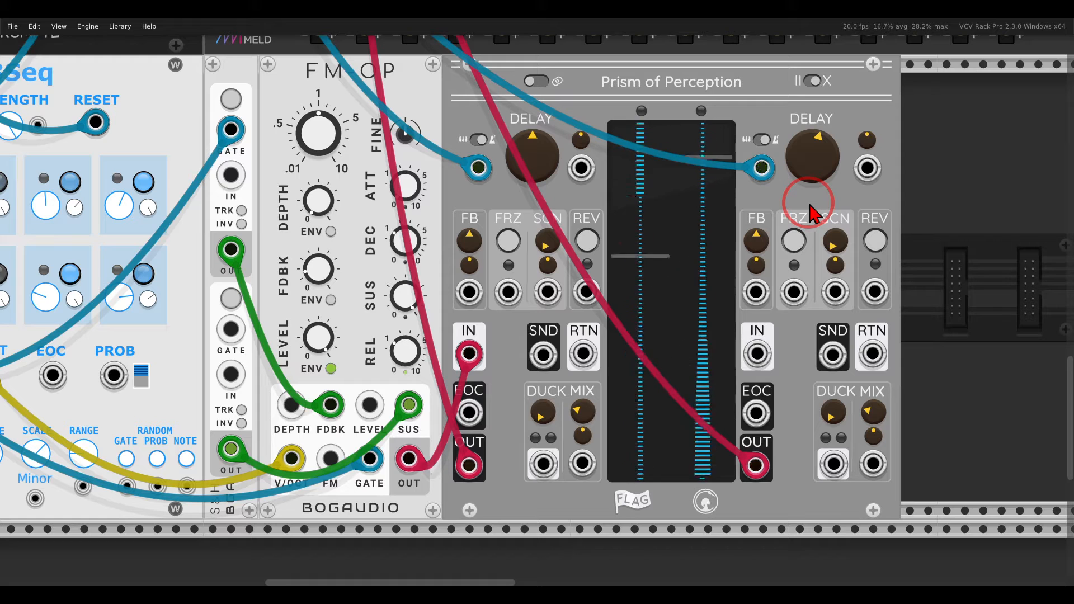
# Set Prism of Perception's Link Channels switch to Mix-Only, linking feedback, duck and mix
pyautogui.click(536, 81)
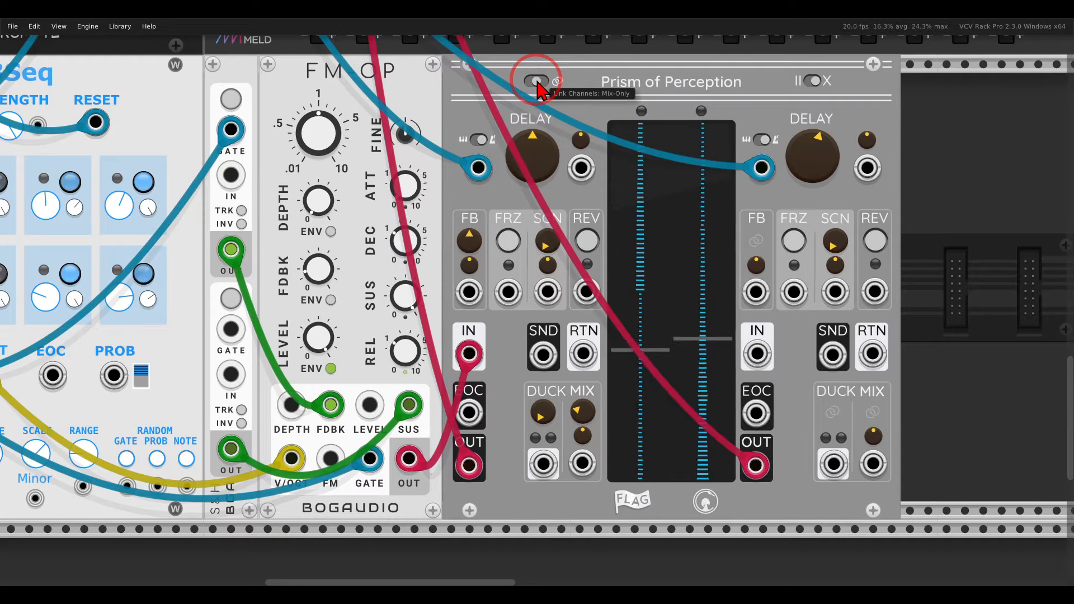
pyautogui.moveTo(752, 255); pyautogui.dragTo(770, 230)
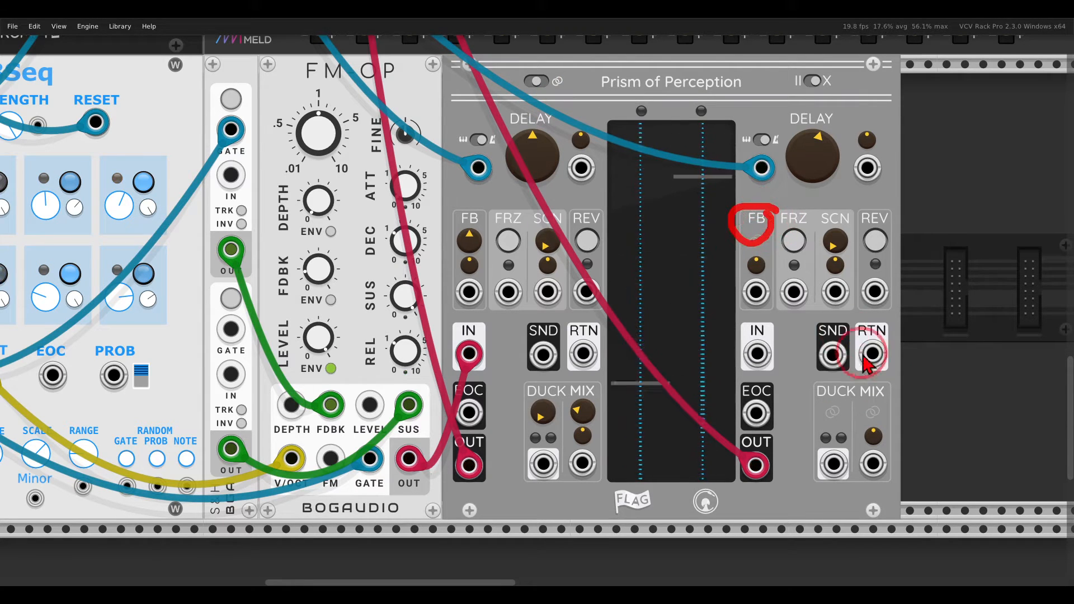
pyautogui.moveTo(895, 385)
pyautogui.mouseDown()
pyautogui.moveTo(828, 374)
pyautogui.moveTo(822, 414)
pyautogui.moveTo(893, 412)
pyautogui.moveTo(905, 385)
pyautogui.mouseUp()
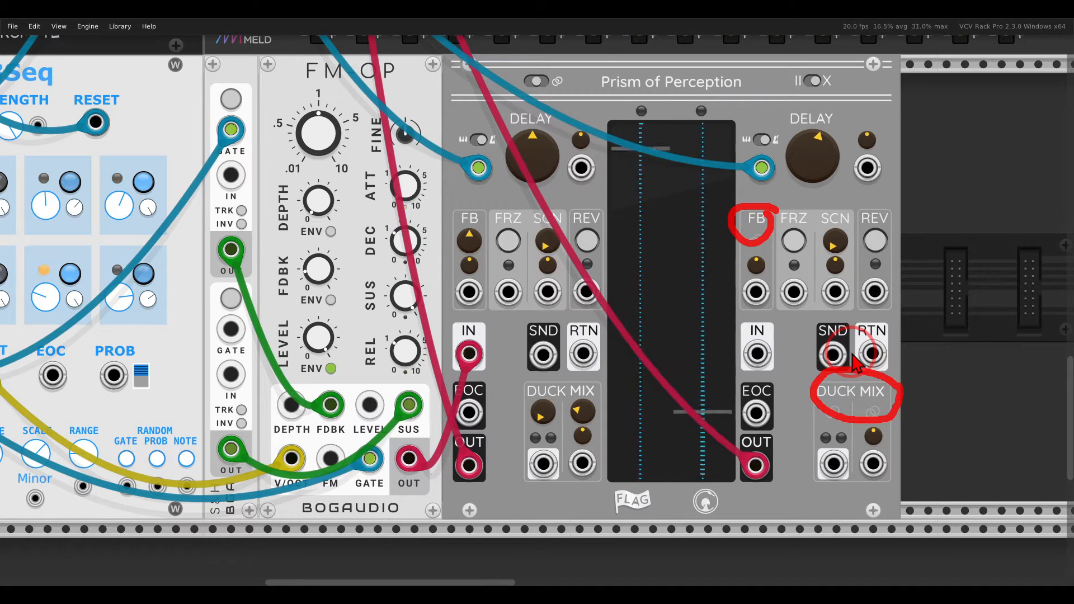
pyautogui.moveTo(729, 218)
pyautogui.mouseDown()
pyautogui.moveTo(626, 234)
pyautogui.moveTo(626, 261)
pyautogui.mouseUp()
pyautogui.press('Escape')
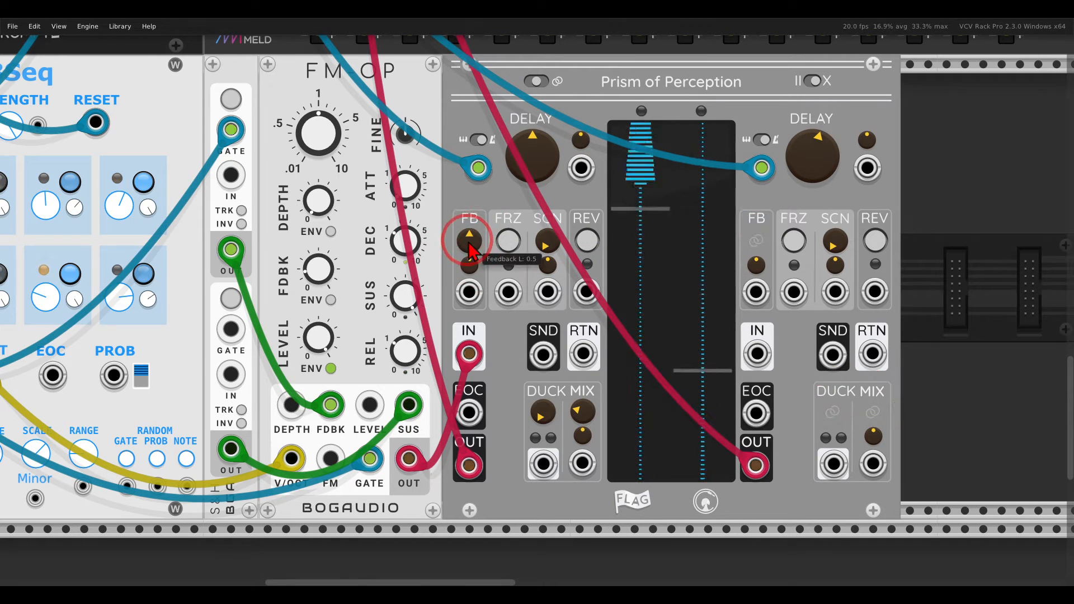
# Raise the linked mix and feedback amounts slightly on the left channel
pyautogui.moveTo(580, 402); pyautogui.dragTo(578, 433)
pyautogui.moveTo(480, 255); pyautogui.dragTo(464, 220)
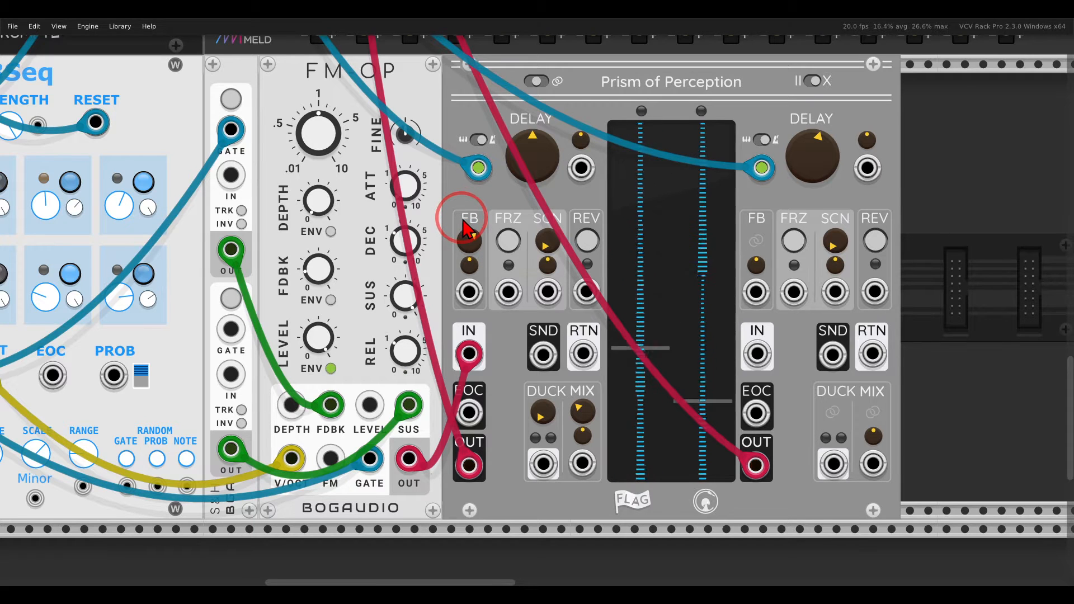
# Examine the Copy Parameters options for Prism of Perception's left and right channels
pyautogui.rightClick(632, 77)
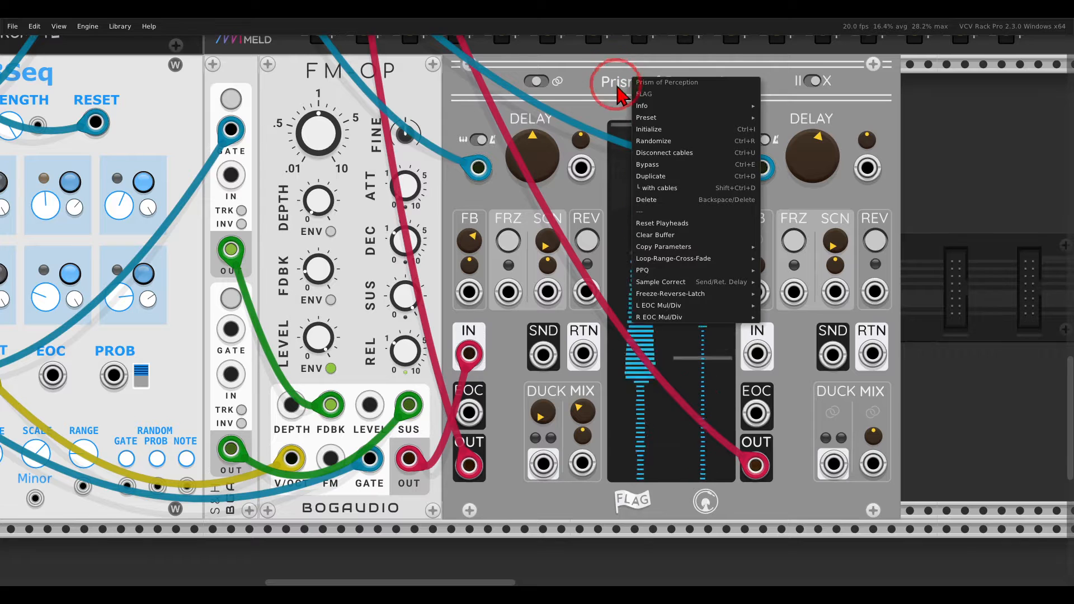
pyautogui.click(640, 248)
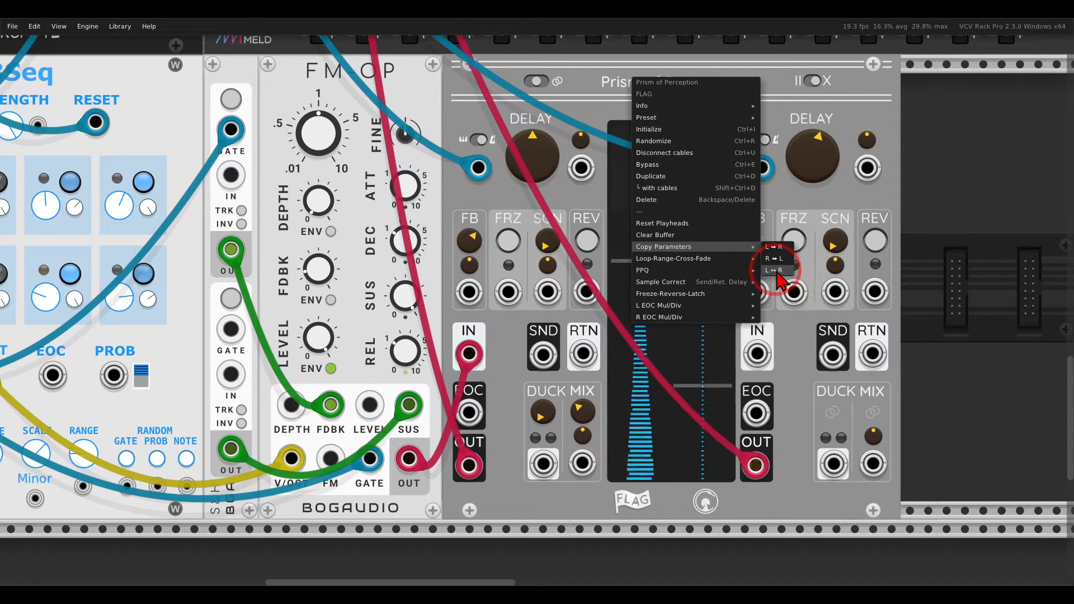
pyautogui.click(771, 79)
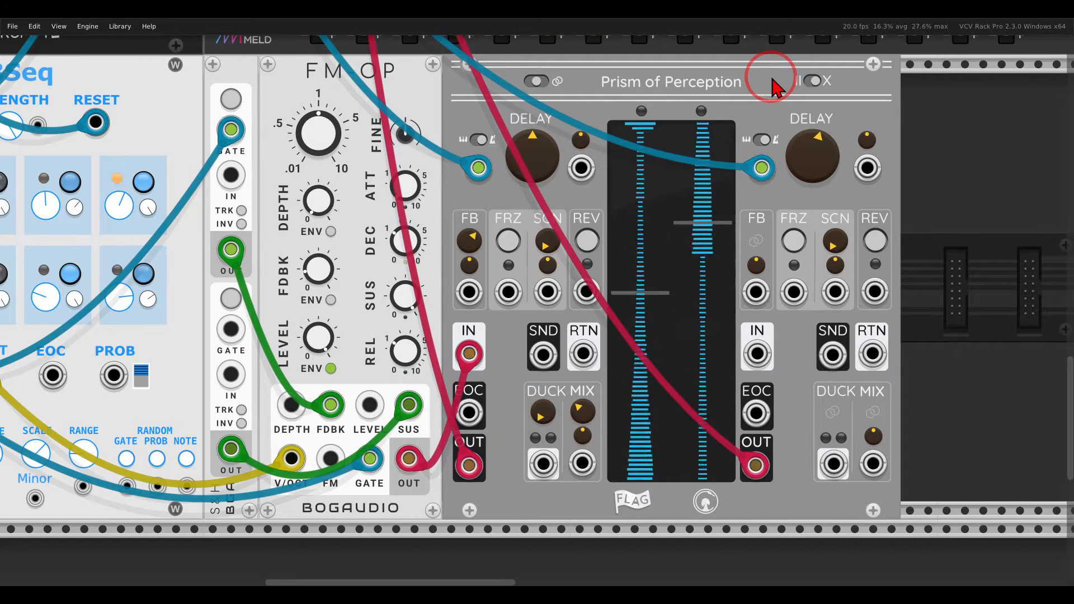
# Try linking all controls of both delay channels and return the linking to Mix-Only
pyautogui.click(537, 82)
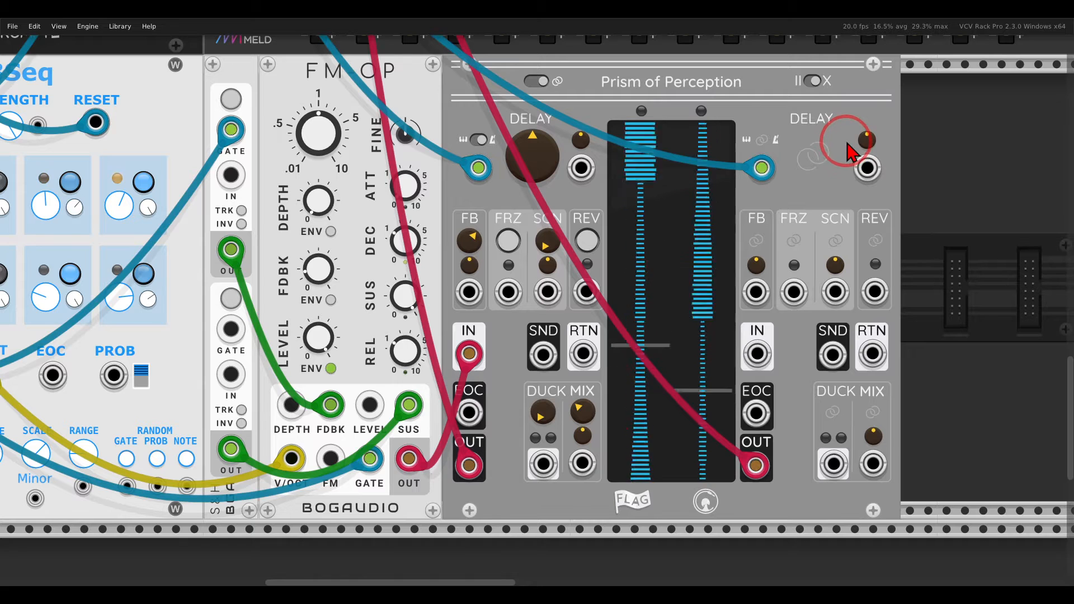
pyautogui.moveTo(845, 137)
pyautogui.mouseDown()
pyautogui.moveTo(752, 240)
pyautogui.moveTo(904, 291)
pyautogui.moveTo(849, 131)
pyautogui.mouseUp()
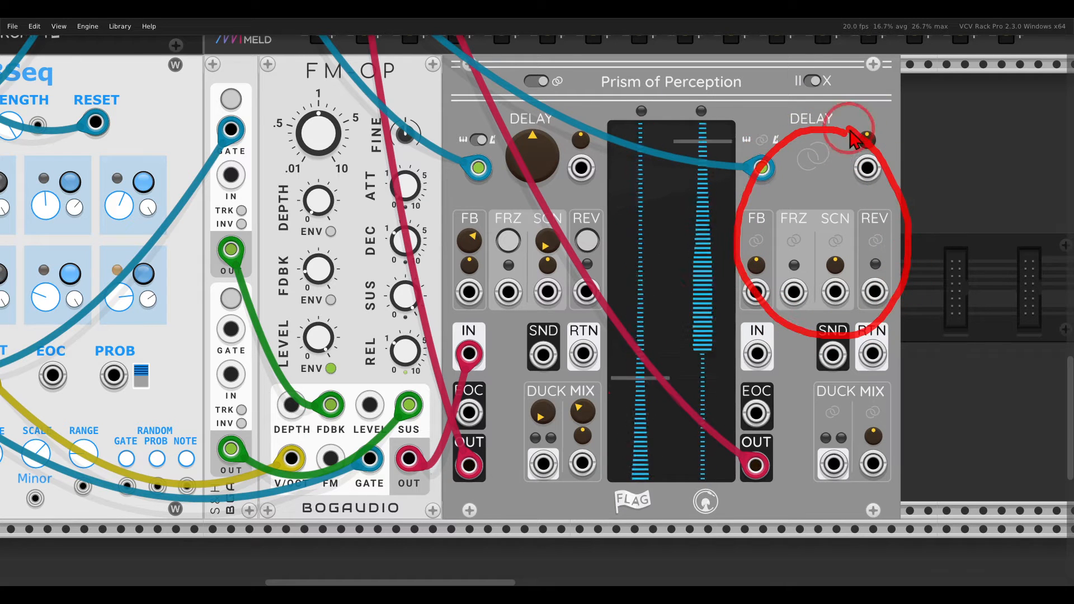
pyautogui.moveTo(890, 386)
pyautogui.mouseDown()
pyautogui.moveTo(817, 453)
pyautogui.moveTo(900, 403)
pyautogui.moveTo(872, 376)
pyautogui.mouseUp()
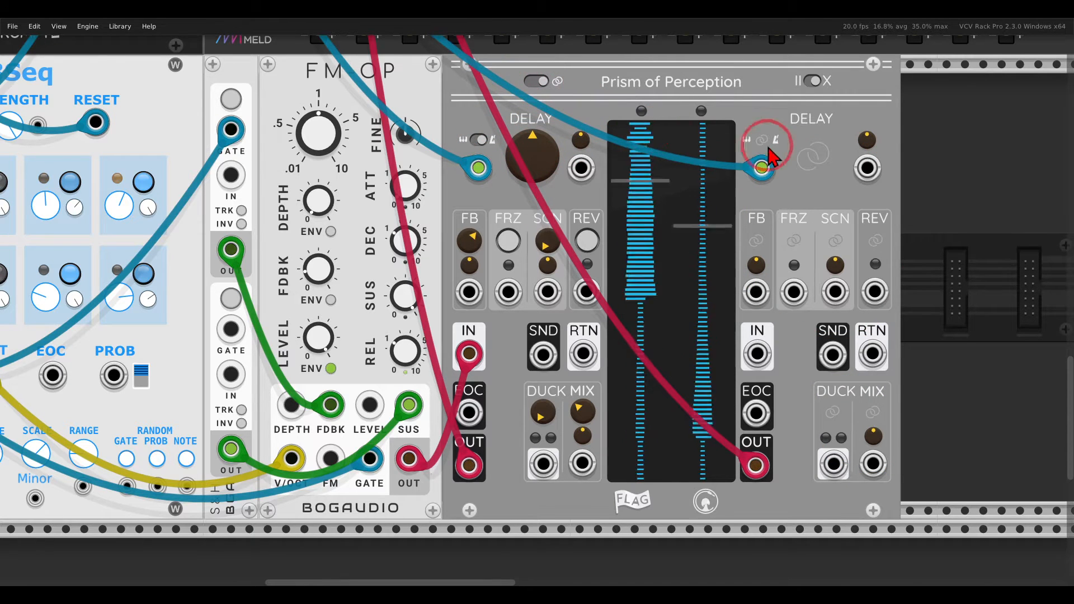
pyautogui.click(544, 81)
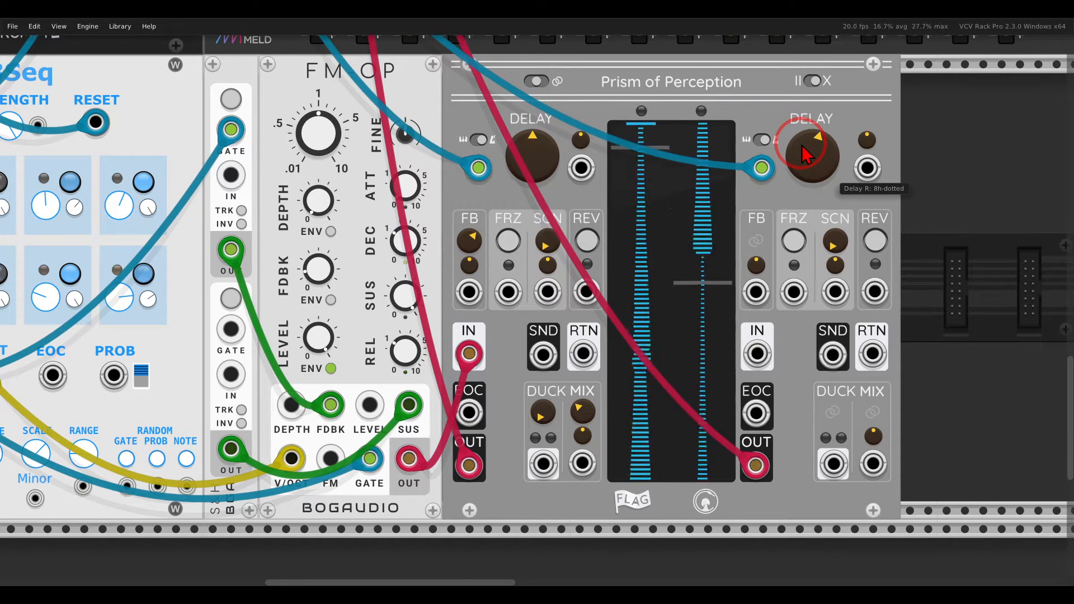
# Turn on reverse playback for the right delay channel
pyautogui.click(876, 243)
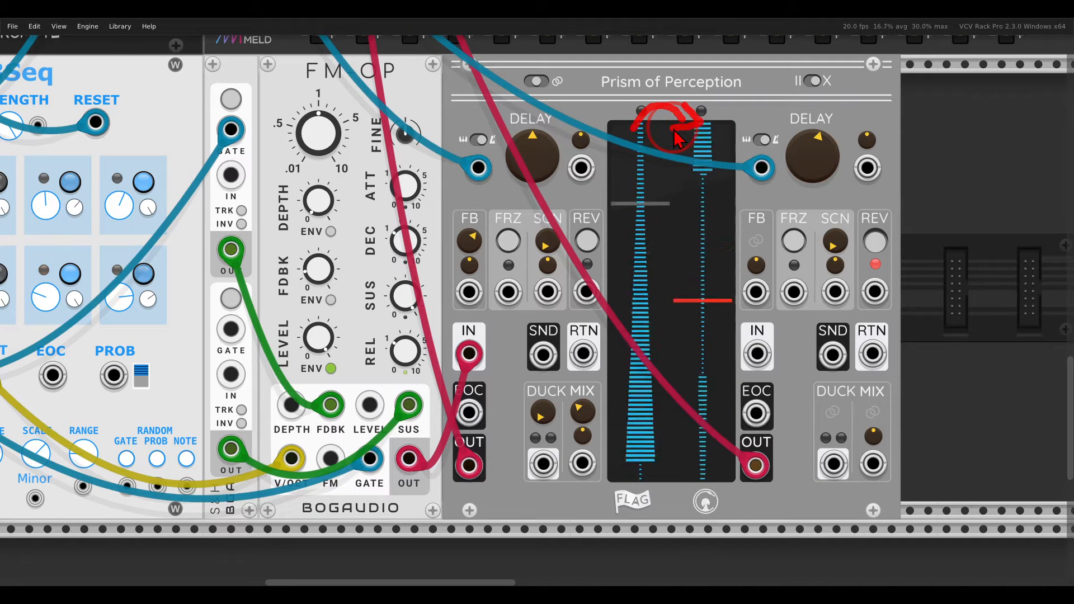
pyautogui.moveTo(890, 219)
pyautogui.mouseDown()
pyautogui.moveTo(869, 210)
pyautogui.moveTo(900, 222)
pyautogui.moveTo(887, 215)
pyautogui.mouseUp()
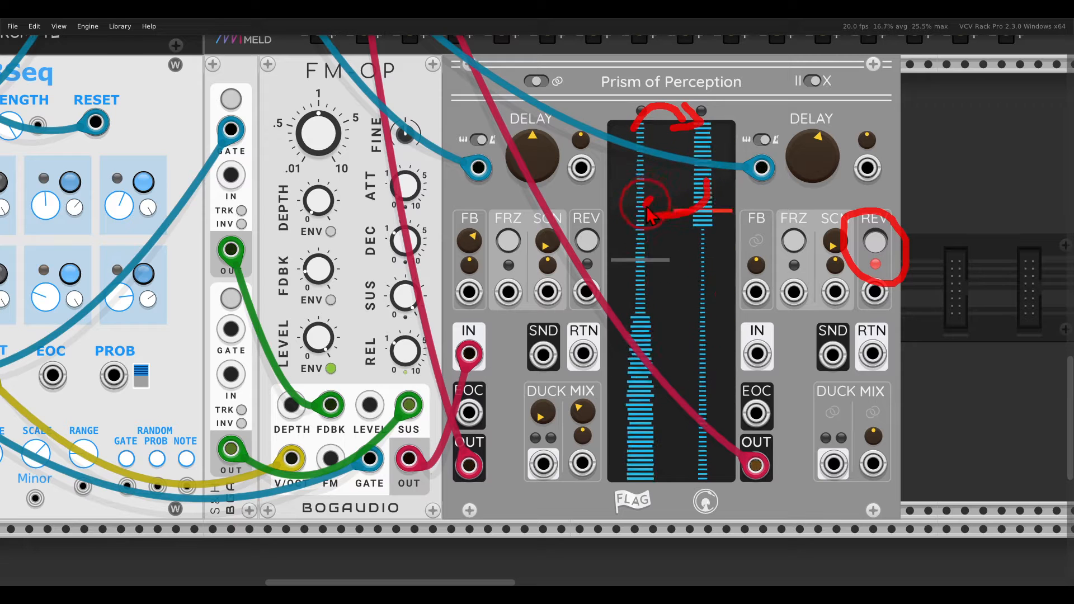
pyautogui.press('Escape')
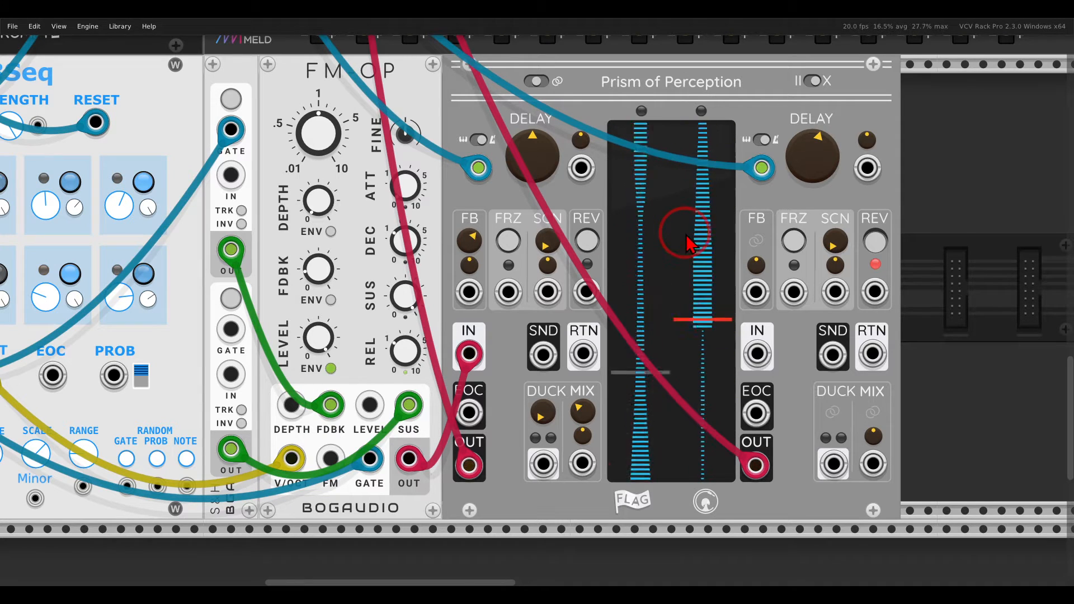
# Examine the voice built from the ADDR-SEQ, Prodigal Son and Filter modules in the patch's upper row
pyautogui.scroll(-2, 687, 236)
pyautogui.moveTo(542, 267); pyautogui.dragTo(643, 521)
pyautogui.moveTo(465, 201); pyautogui.dragTo(581, 453)
pyautogui.moveTo(482, 138); pyautogui.dragTo(545, 350)
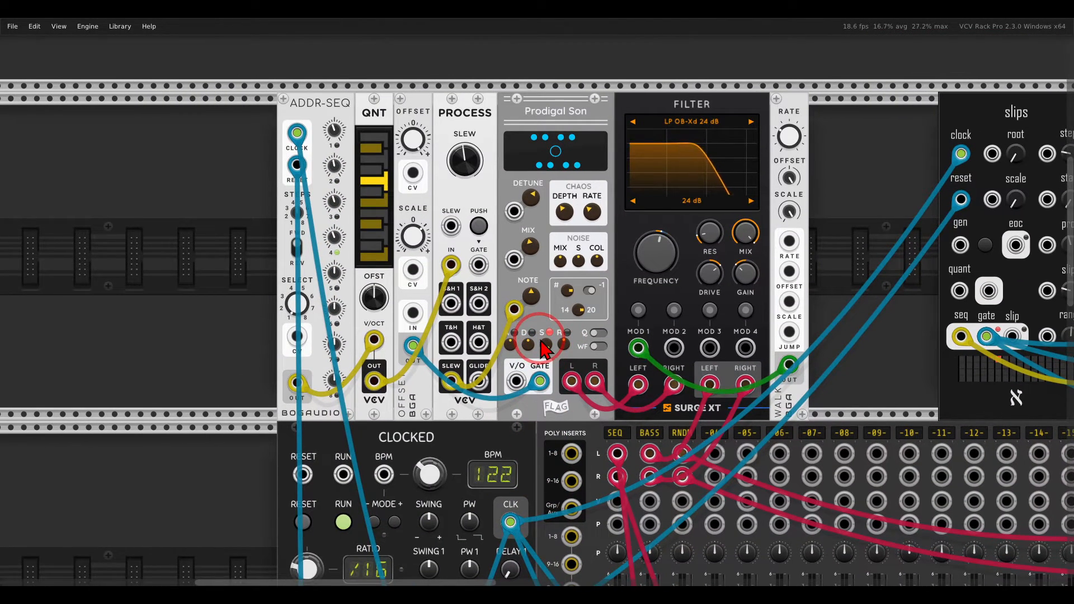
pyautogui.moveTo(351, 90)
pyautogui.mouseDown()
pyautogui.moveTo(318, 138)
pyautogui.moveTo(349, 86)
pyautogui.mouseUp()
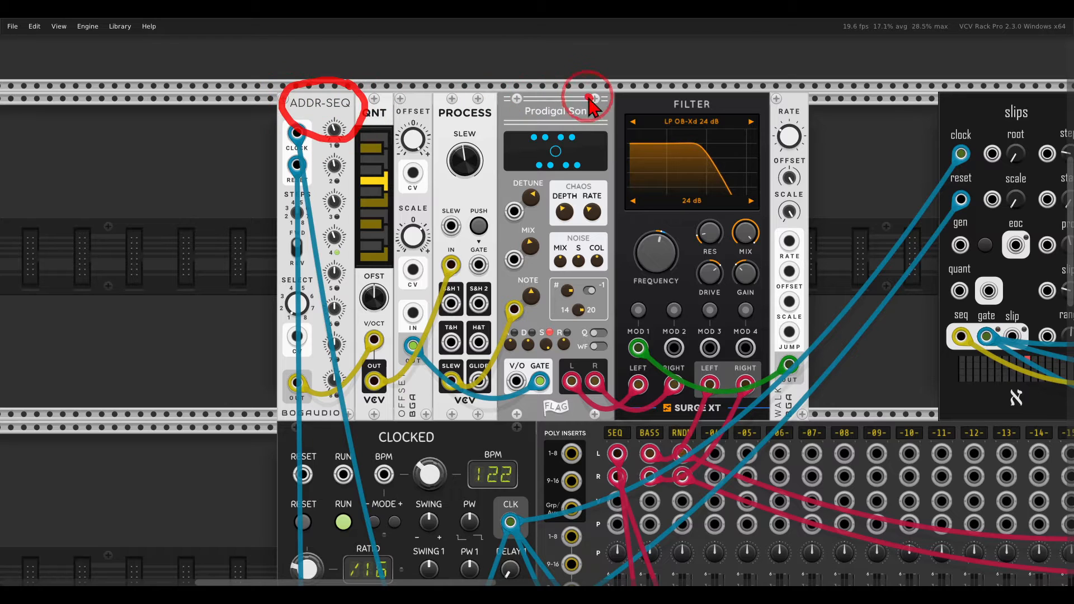
pyautogui.moveTo(588, 96)
pyautogui.mouseDown()
pyautogui.moveTo(531, 130)
pyautogui.moveTo(599, 105)
pyautogui.mouseUp()
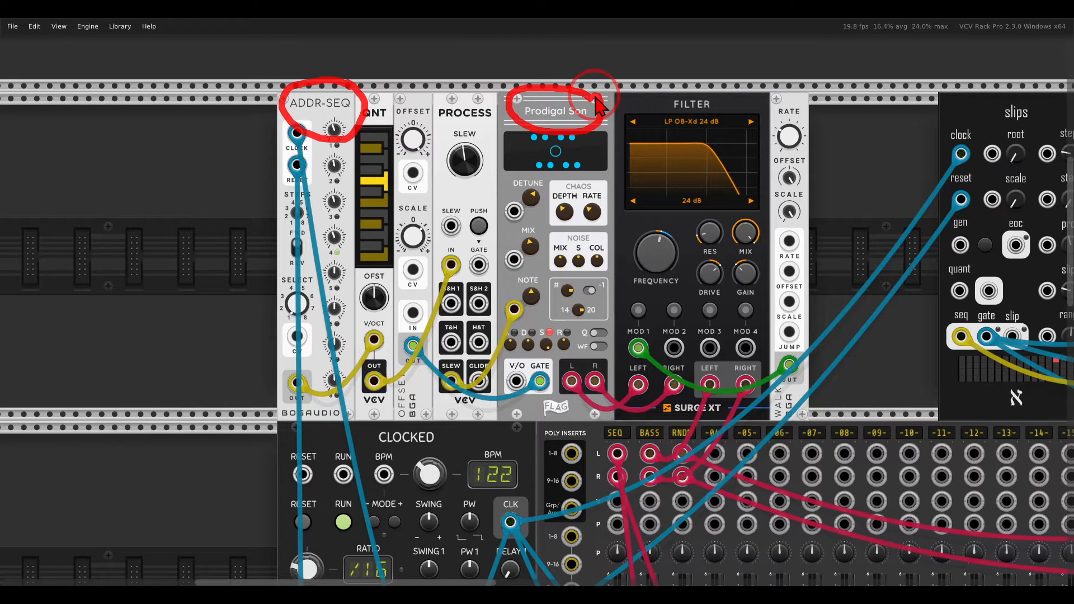
pyautogui.moveTo(718, 93)
pyautogui.mouseDown()
pyautogui.moveTo(627, 101)
pyautogui.moveTo(724, 94)
pyautogui.mouseUp()
pyautogui.press('Escape')
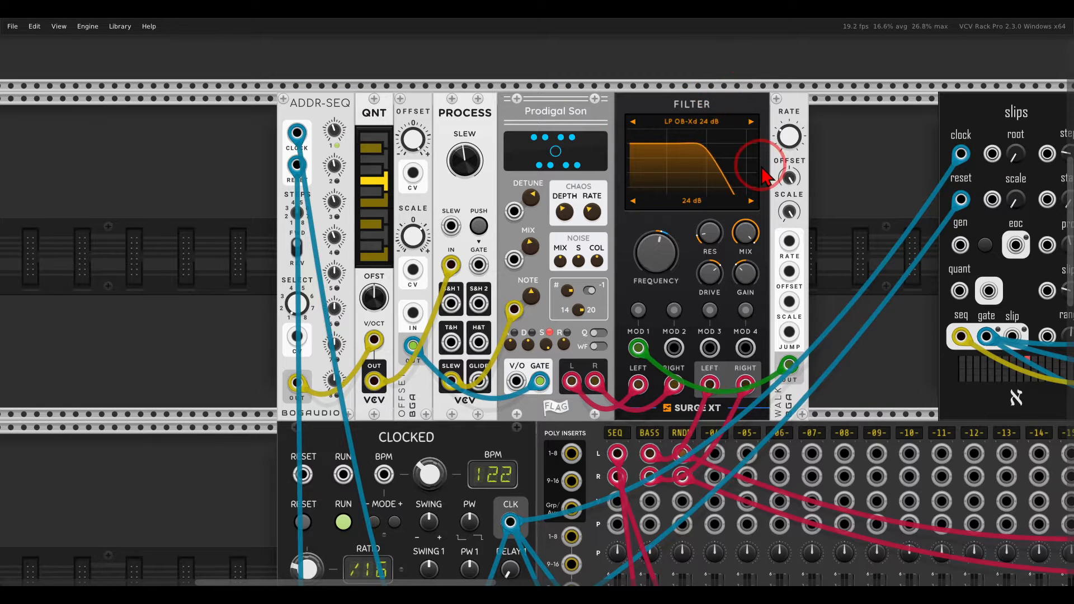
# Examine the voice built from Slips, VCO and Thorns, and the crossed routing of its Prism of Perception
pyautogui.moveTo(857, 224); pyautogui.dragTo(393, 214)
pyautogui.scroll(-1, 819, 211)
pyautogui.moveTo(783, 208); pyautogui.dragTo(431, 211)
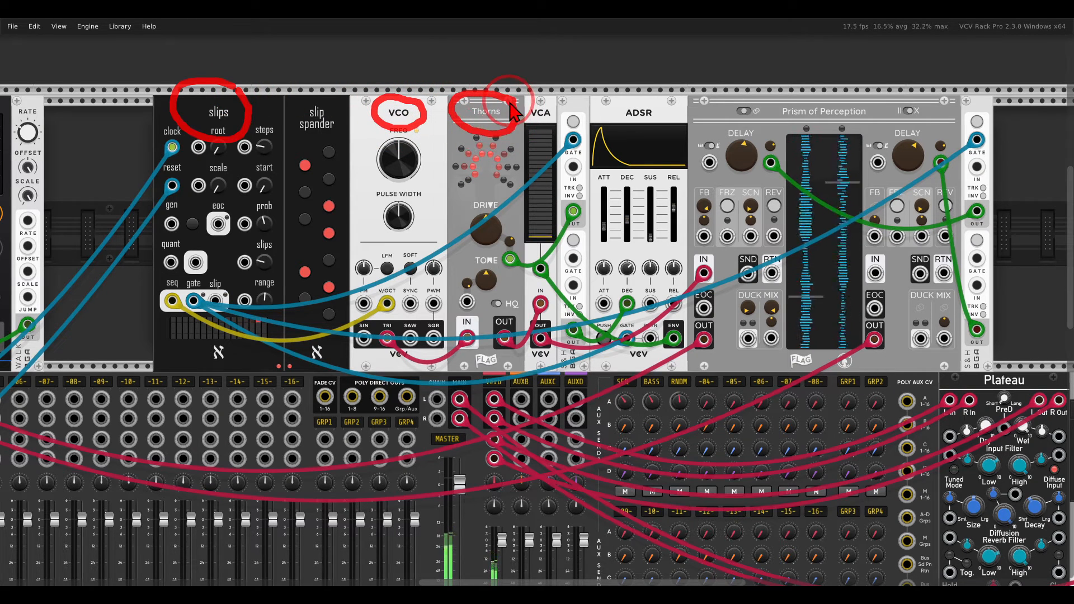
pyautogui.moveTo(713, 112); pyautogui.dragTo(588, 109)
pyautogui.scroll(2, 700, 212)
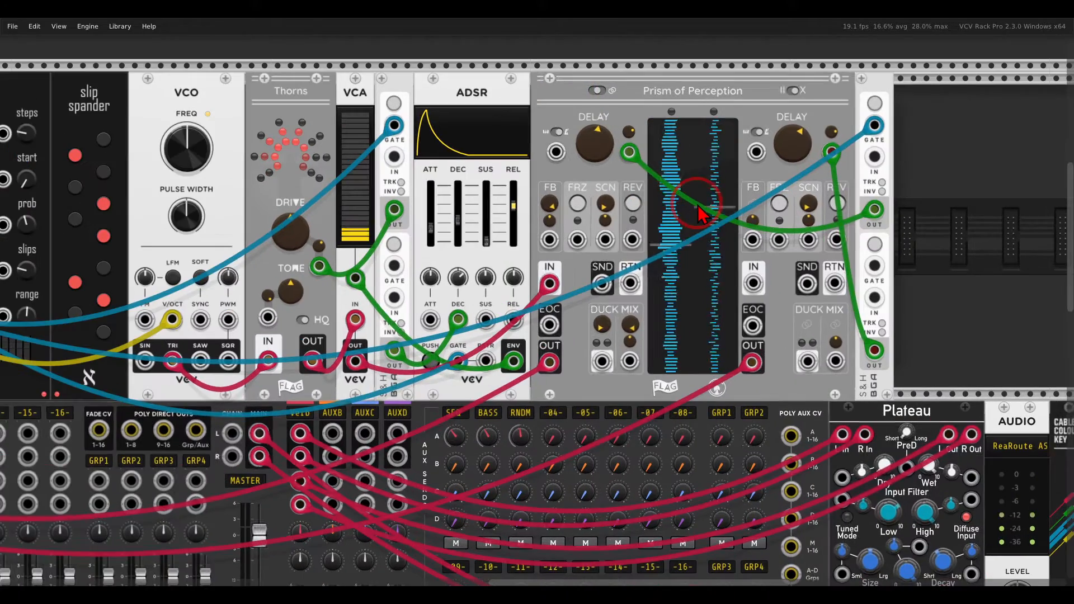
pyautogui.scroll(1, 700, 213)
pyautogui.scroll(1, 743, 168)
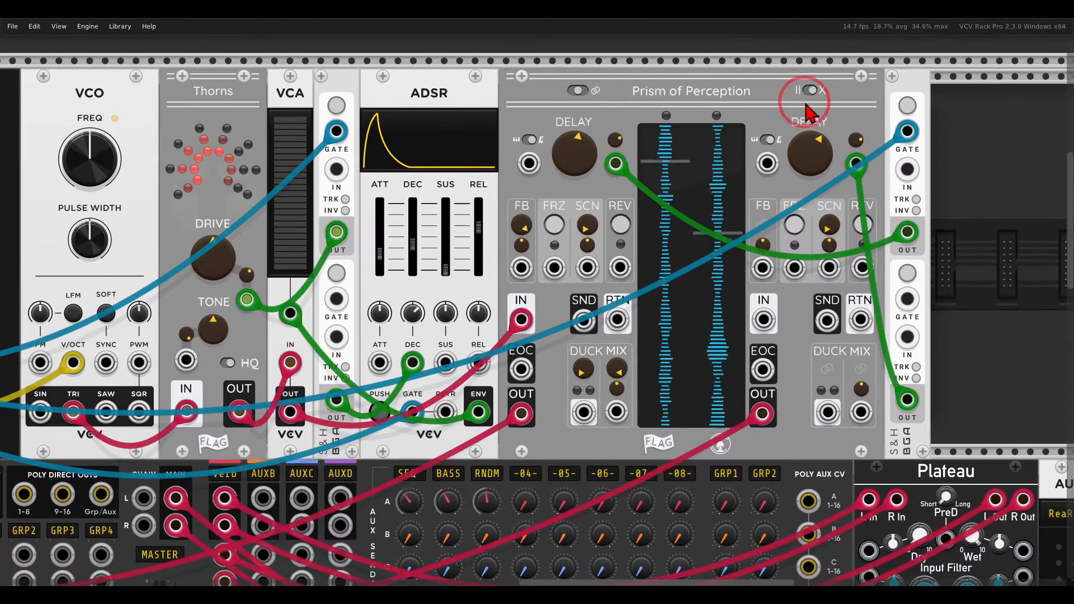
pyautogui.moveTo(817, 75)
pyautogui.mouseDown()
pyautogui.moveTo(797, 107)
pyautogui.moveTo(827, 74)
pyautogui.mouseUp()
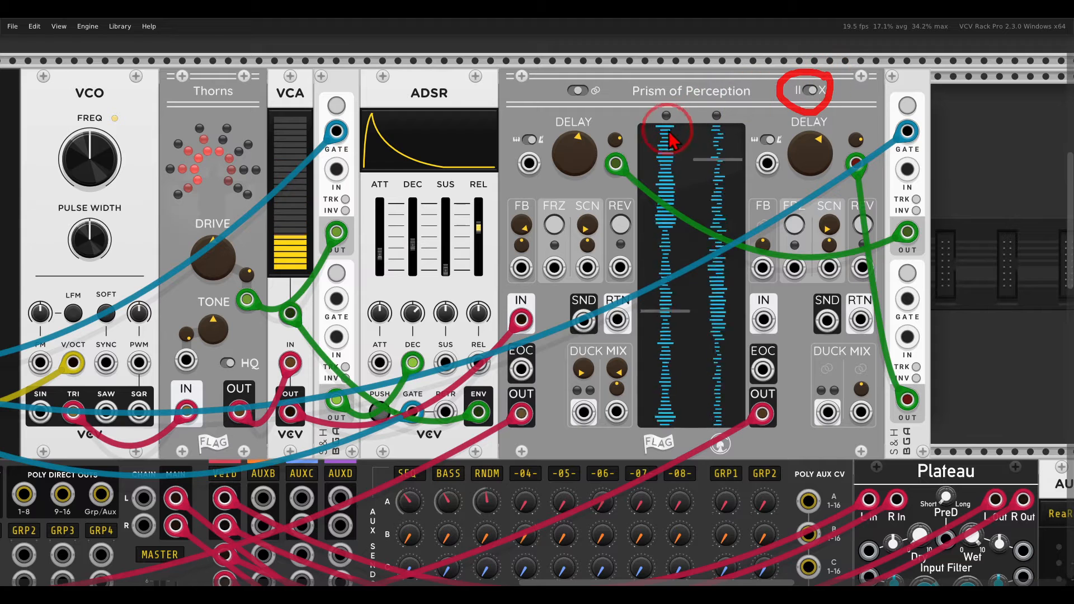
pyautogui.moveTo(664, 133); pyautogui.dragTo(685, 212)
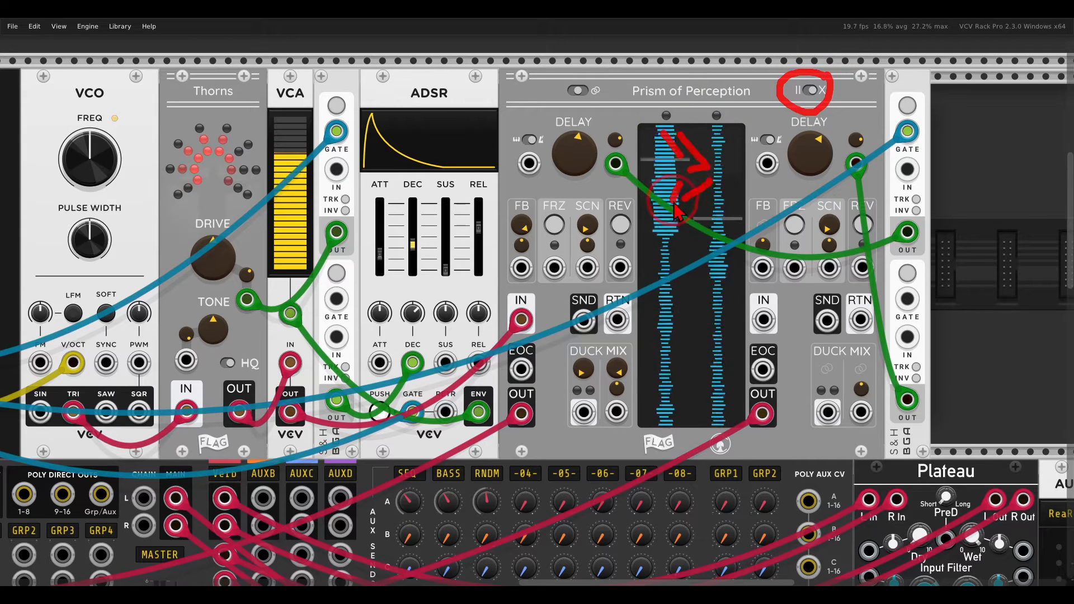
pyautogui.press('Escape')
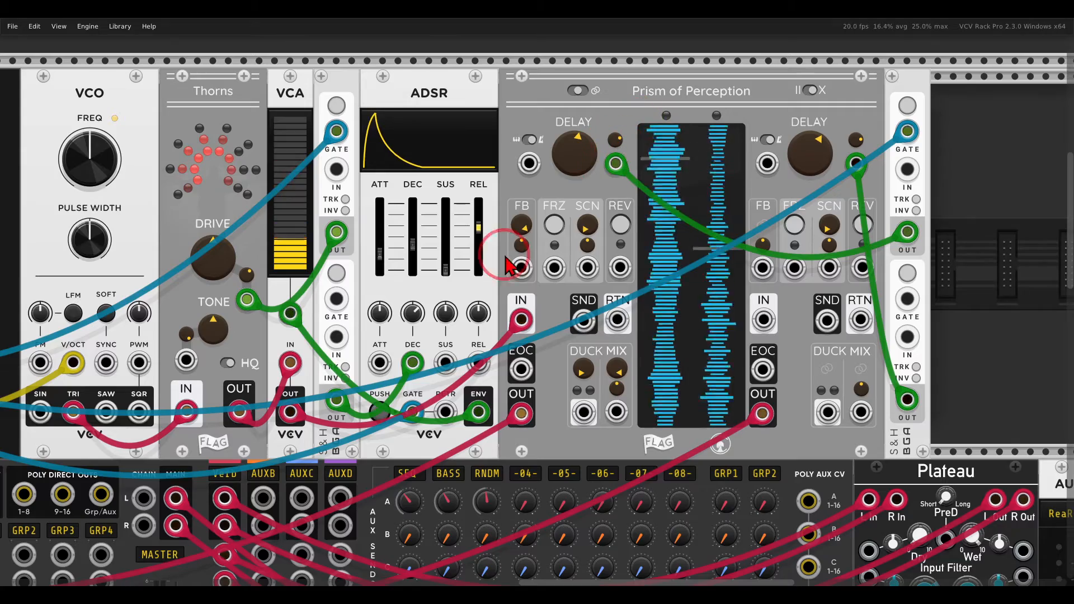
# Turn on reverse for the right channel and lower the left feedback of the Thorns voice's Prism of Perception
pyautogui.moveTo(443, 310); pyautogui.dragTo(830, 141)
pyautogui.moveTo(410, 319); pyautogui.dragTo(756, 162)
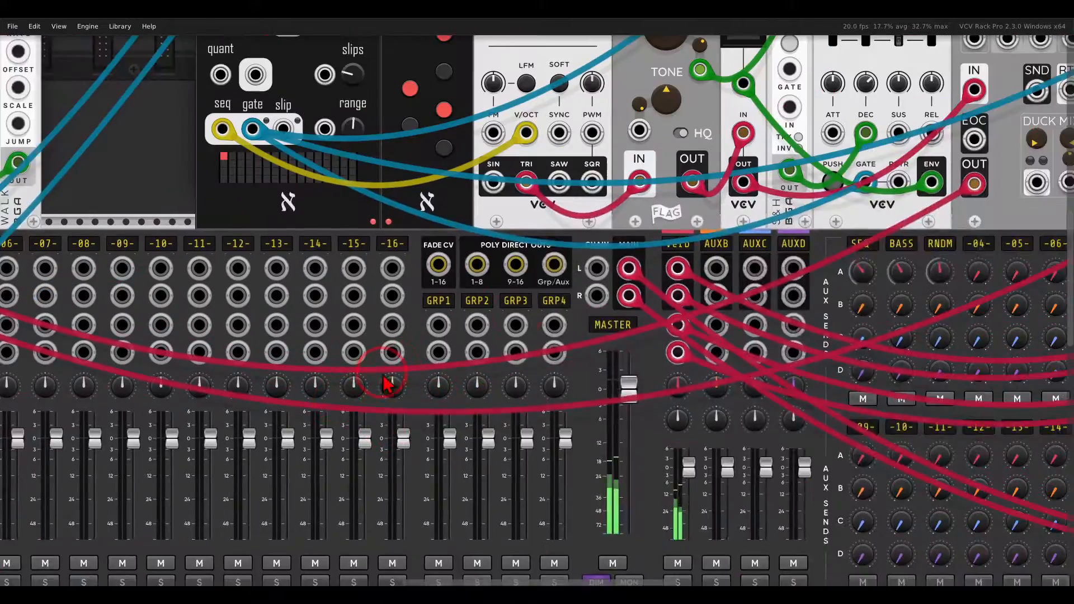
pyautogui.moveTo(387, 385); pyautogui.dragTo(526, 279)
pyautogui.moveTo(530, 129)
pyautogui.mouseDown()
pyautogui.moveTo(475, 200)
pyautogui.moveTo(532, 118)
pyautogui.mouseUp()
pyautogui.moveTo(785, 147)
pyautogui.mouseDown()
pyautogui.moveTo(672, 132)
pyautogui.moveTo(799, 168)
pyautogui.moveTo(789, 134)
pyautogui.mouseUp()
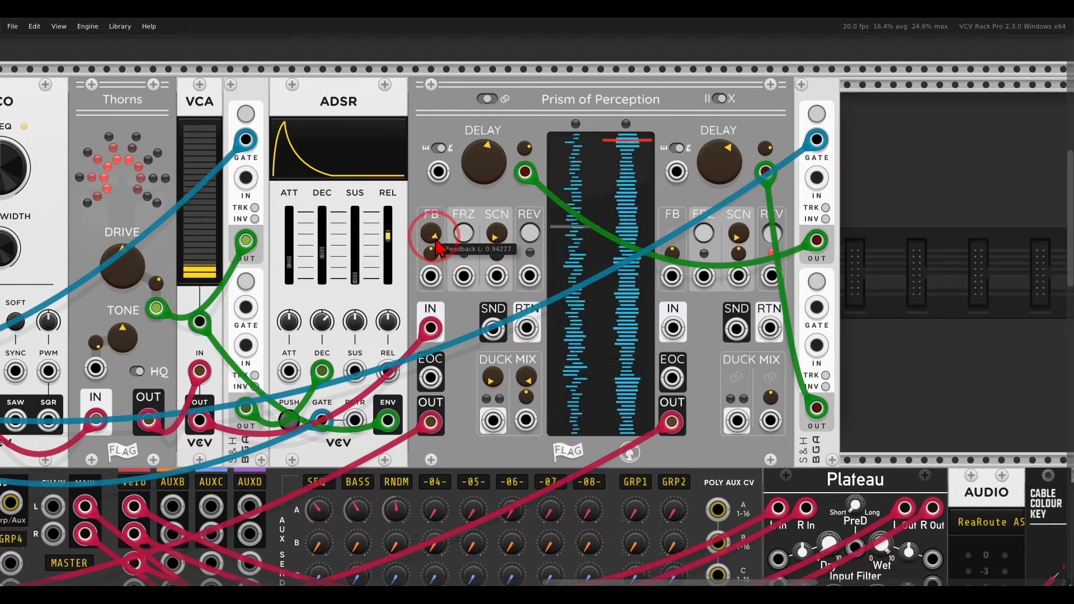
pyautogui.moveTo(434, 234); pyautogui.dragTo(423, 289)
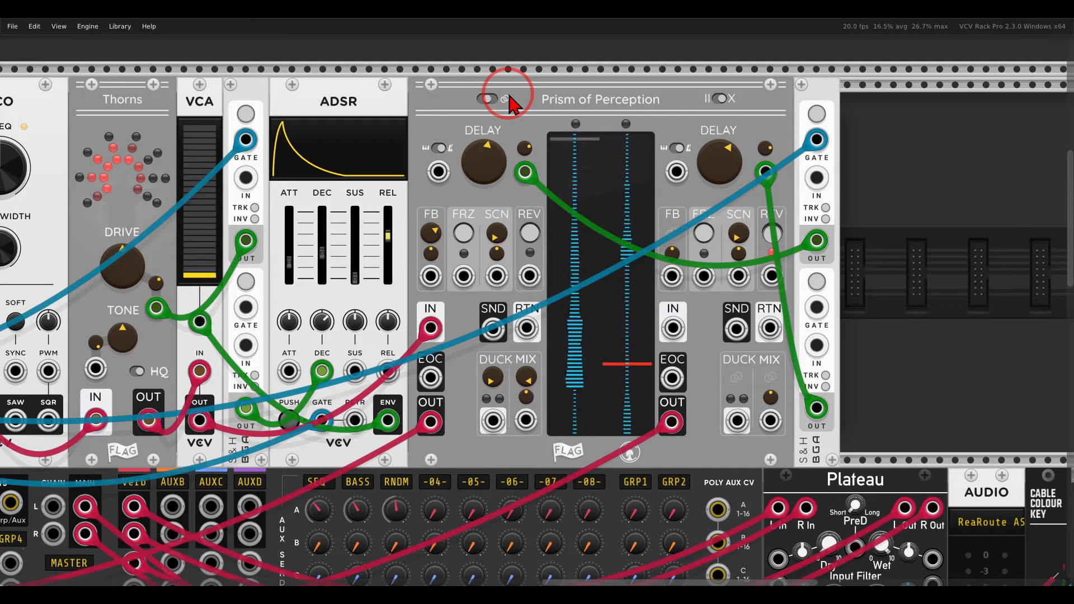
pyautogui.moveTo(517, 133)
pyautogui.mouseDown()
pyautogui.moveTo(532, 191)
pyautogui.moveTo(442, 168)
pyautogui.moveTo(481, 130)
pyautogui.moveTo(628, 182)
pyautogui.moveTo(588, 224)
pyautogui.mouseUp()
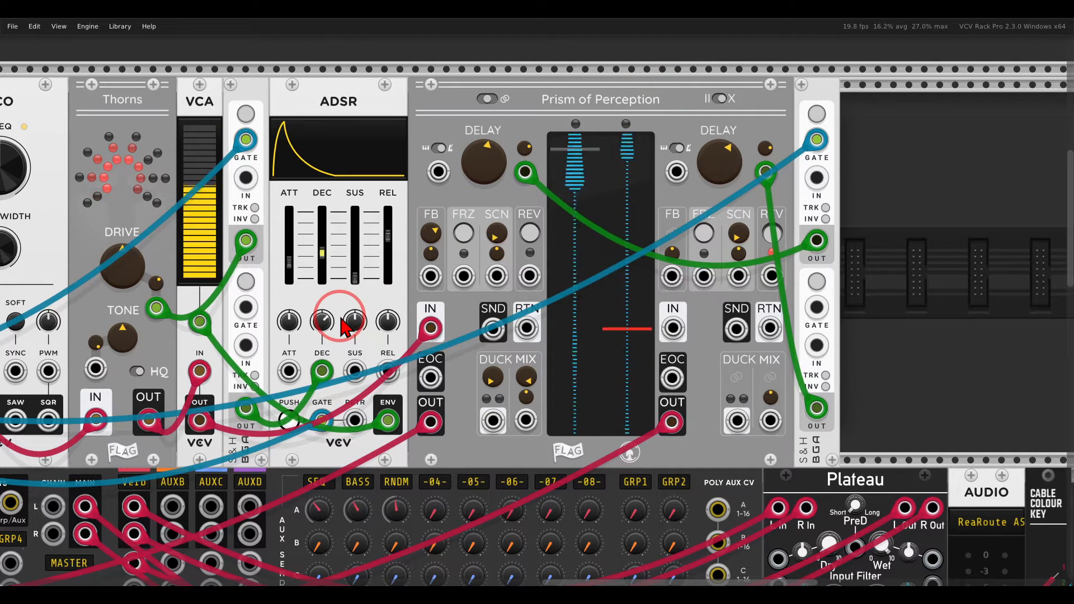
# View the complete patch with all its voices, the mixer and the effects modules
pyautogui.moveTo(329, 342); pyautogui.dragTo(859, 189)
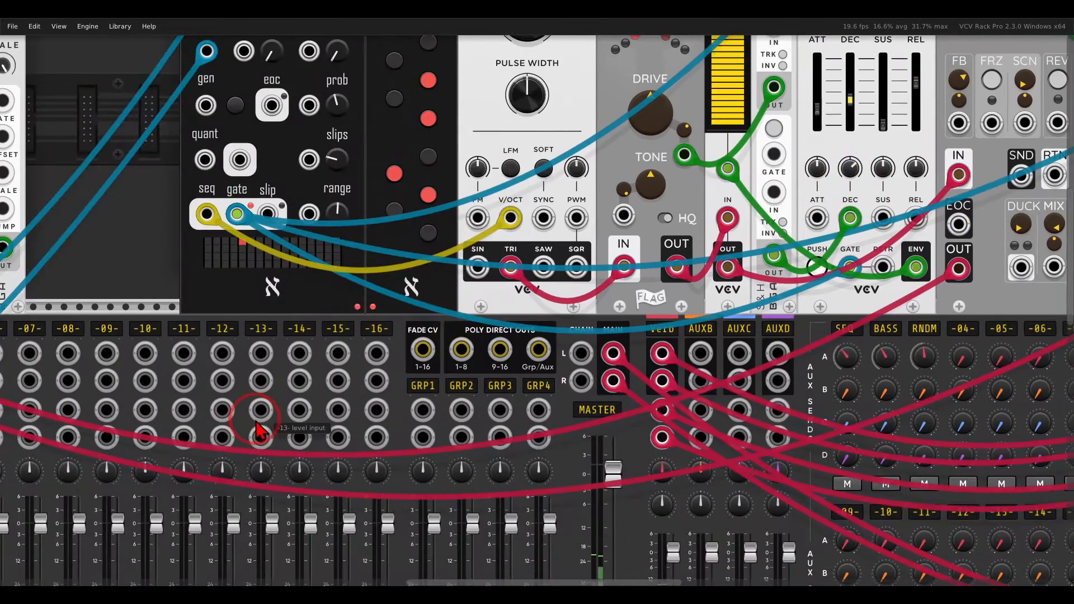
pyautogui.moveTo(262, 423); pyautogui.dragTo(798, 229)
pyautogui.click(412, 473)
pyautogui.scroll(-5, 413, 477)
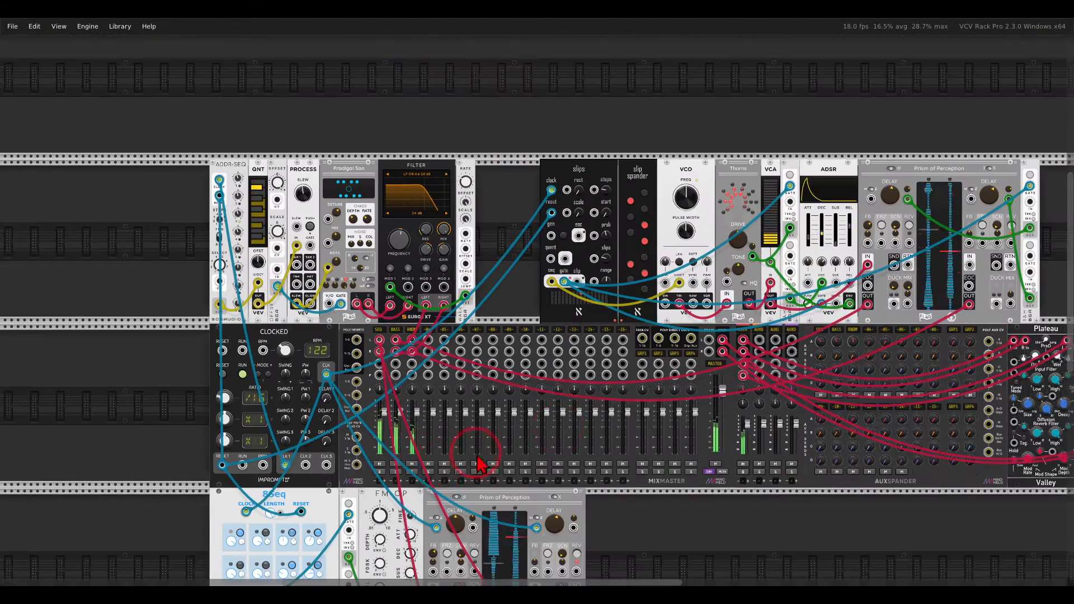
pyautogui.scroll(3, 509, 319)
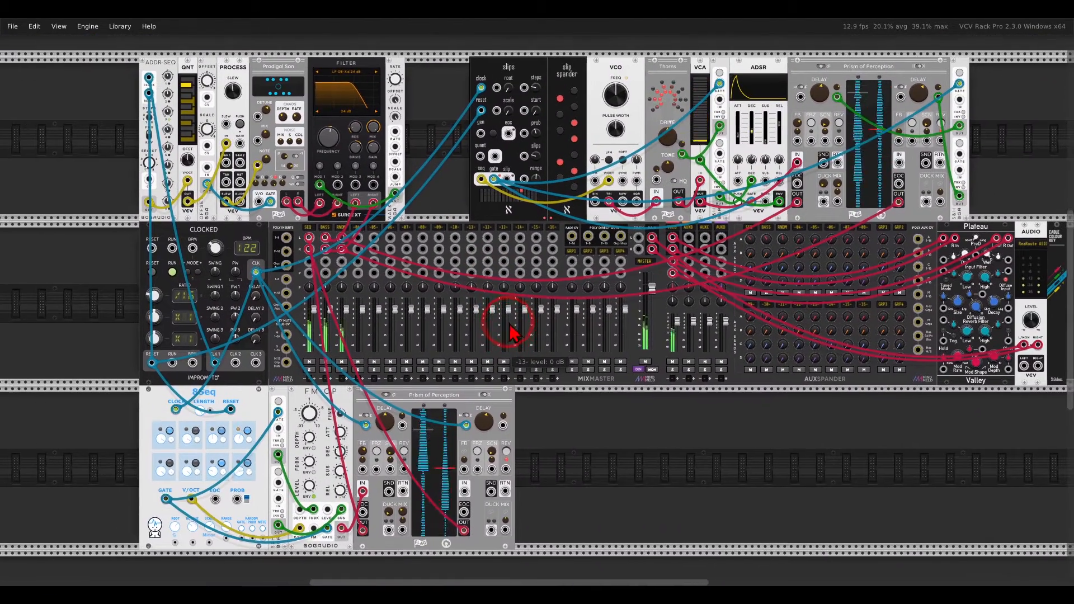
pyautogui.moveTo(508, 323); pyautogui.dragTo(456, 326)
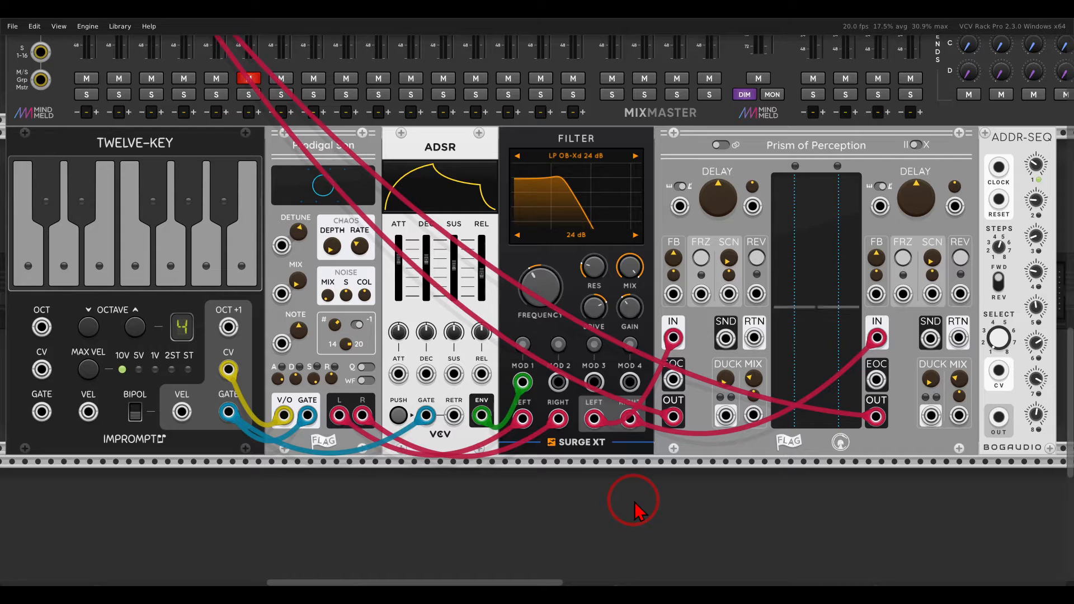
# Lengthen both delay times of the Twelve-Key voice's Prism of Perception, making the left slightly longer than the right
pyautogui.moveTo(716, 193); pyautogui.dragTo(704, 112)
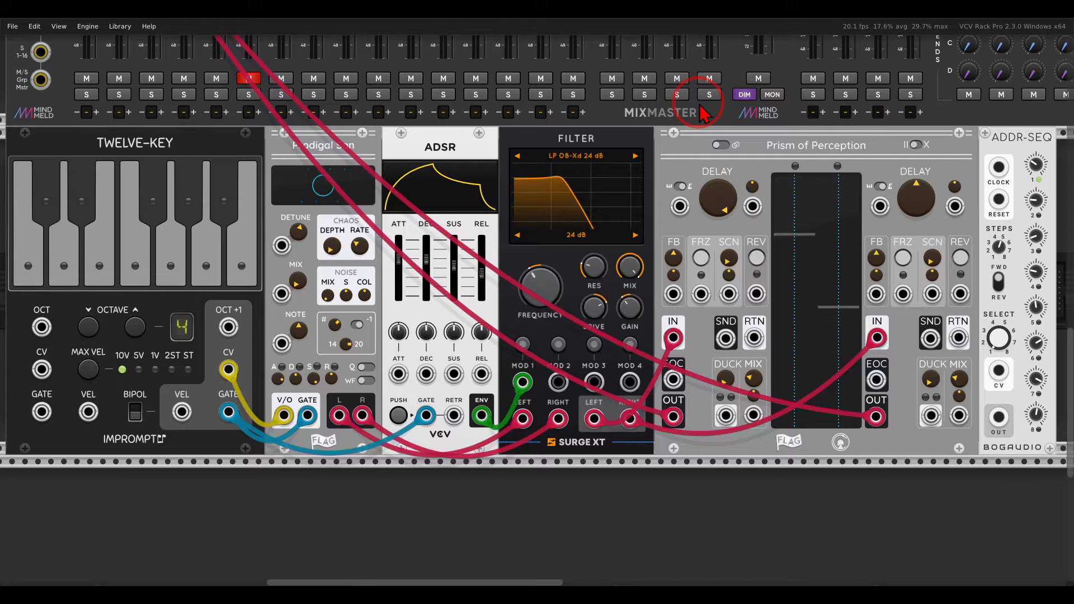
pyautogui.moveTo(714, 188); pyautogui.dragTo(715, 224)
pyautogui.moveTo(917, 198); pyautogui.dragTo(892, 156)
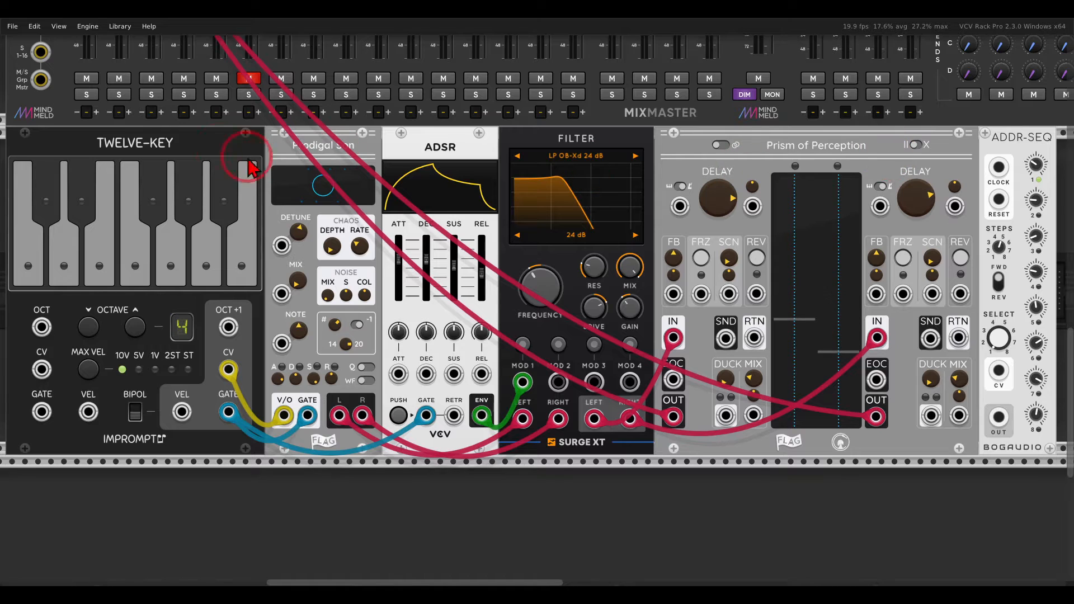
# Play a few notes on the Twelve-Key and freeze both channels of its Prism of Perception
pyautogui.moveTo(165, 109)
pyautogui.mouseDown()
pyautogui.moveTo(137, 112)
pyautogui.moveTo(177, 179)
pyautogui.moveTo(285, 137)
pyautogui.moveTo(273, 164)
pyautogui.mouseUp()
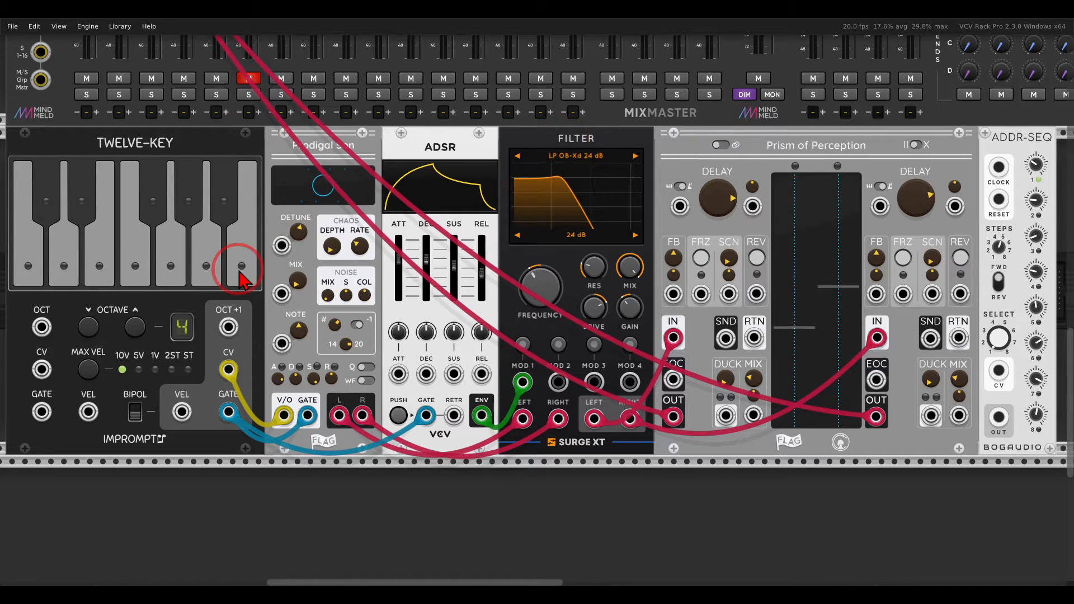
pyautogui.click(33, 269)
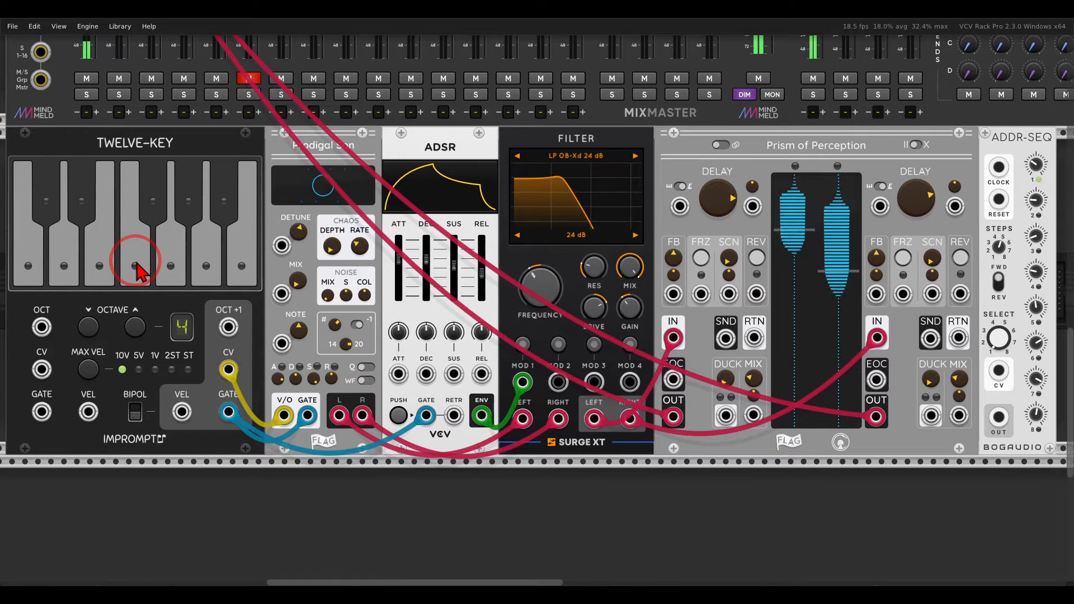
pyautogui.click(171, 267)
pyautogui.click(84, 204)
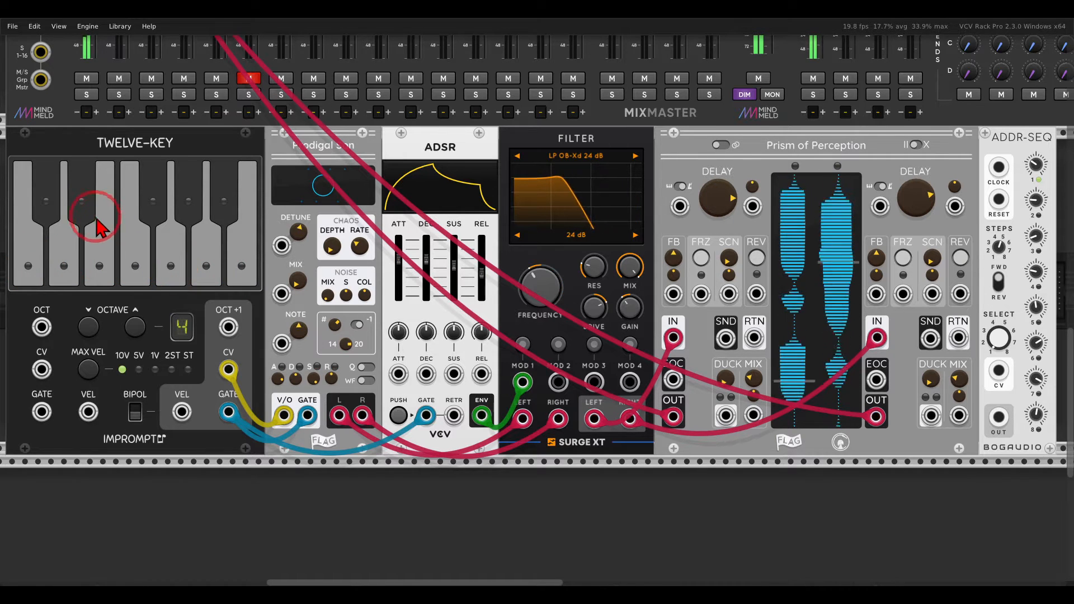
pyautogui.click(701, 258)
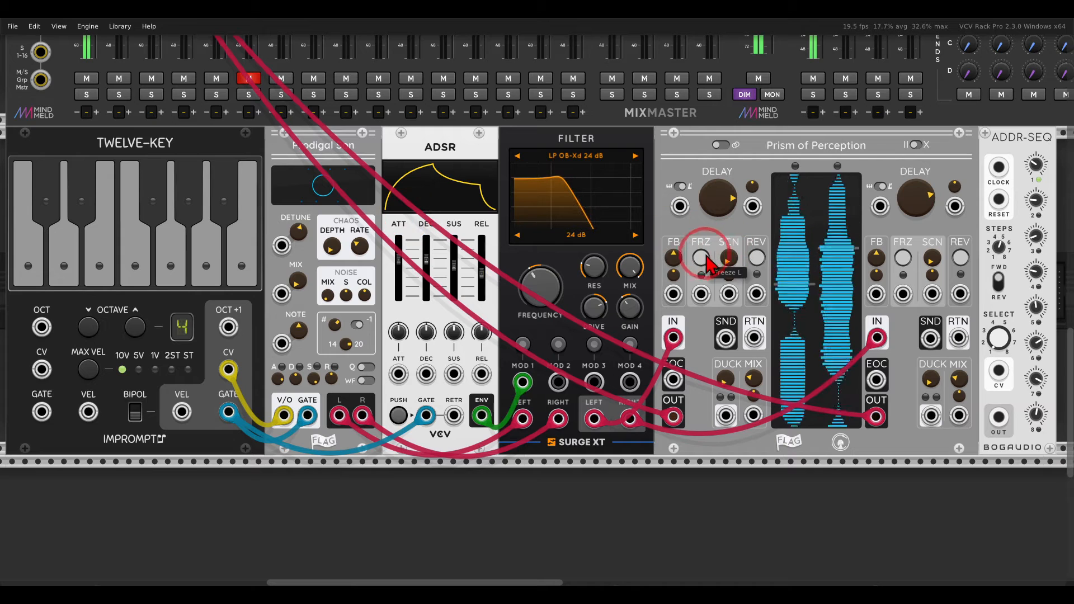
pyautogui.click(903, 259)
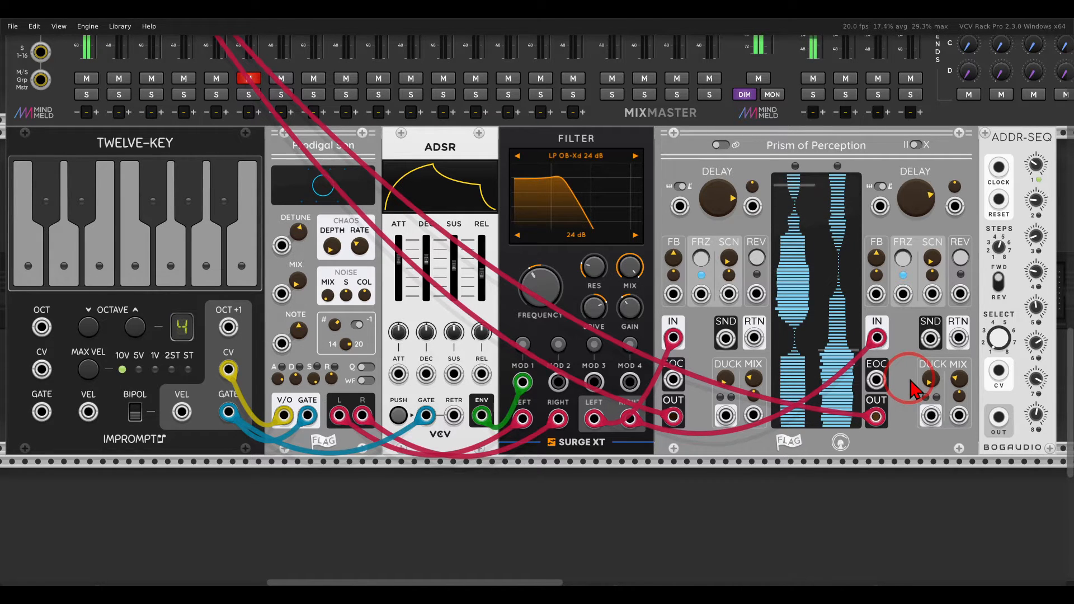
# Shorten the left channel's delay time slightly while the buffer is frozen
pyautogui.scroll(2, 933, 291)
pyautogui.scroll(2, 937, 292)
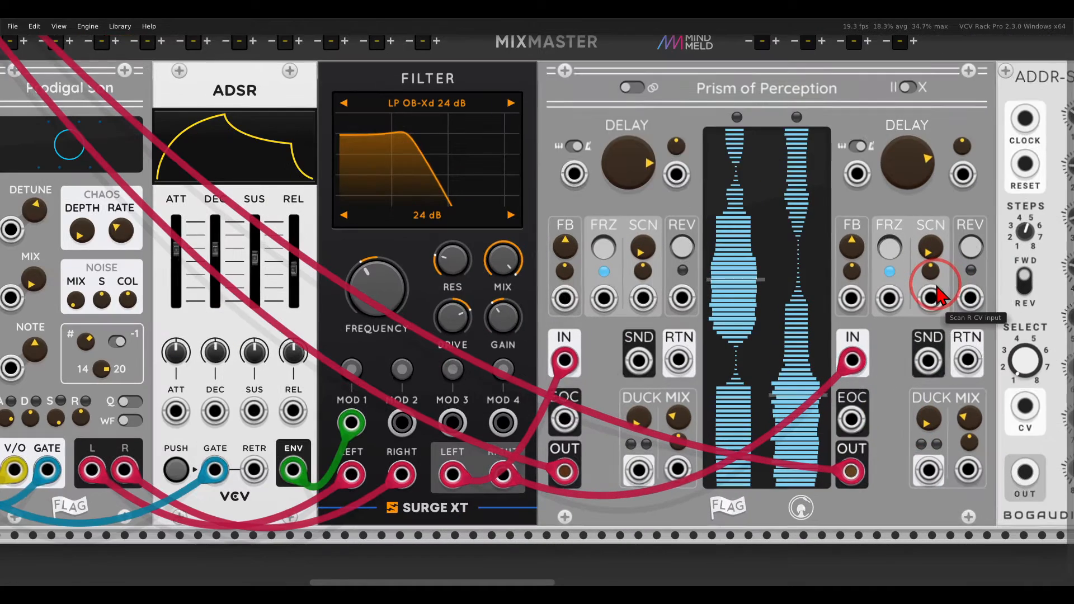
pyautogui.moveTo(937, 286); pyautogui.dragTo(806, 291)
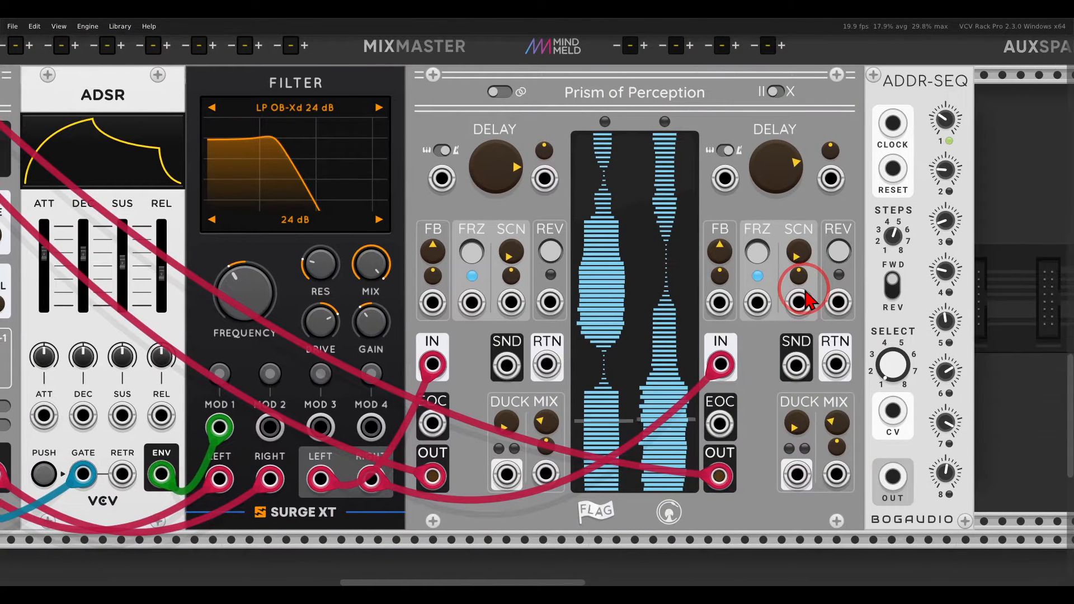
pyautogui.moveTo(812, 129)
pyautogui.mouseDown()
pyautogui.moveTo(506, 100)
pyautogui.moveTo(492, 196)
pyautogui.moveTo(817, 199)
pyautogui.moveTo(812, 134)
pyautogui.mouseUp()
pyautogui.press('Escape')
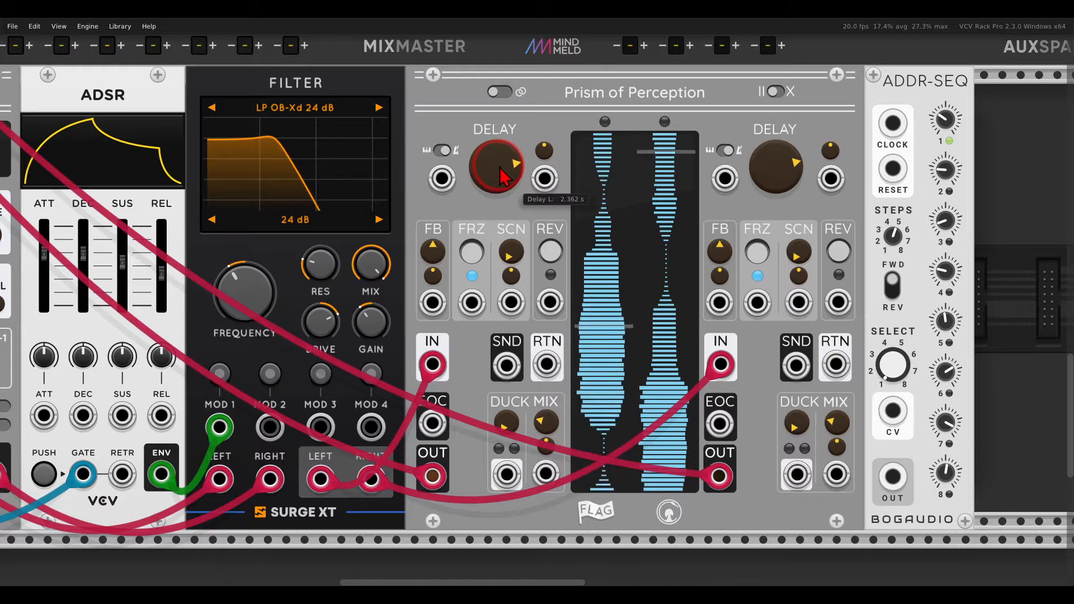
pyautogui.moveTo(505, 170)
pyautogui.mouseDown()
pyautogui.moveTo(506, 197)
pyautogui.moveTo(497, 183)
pyautogui.mouseUp()
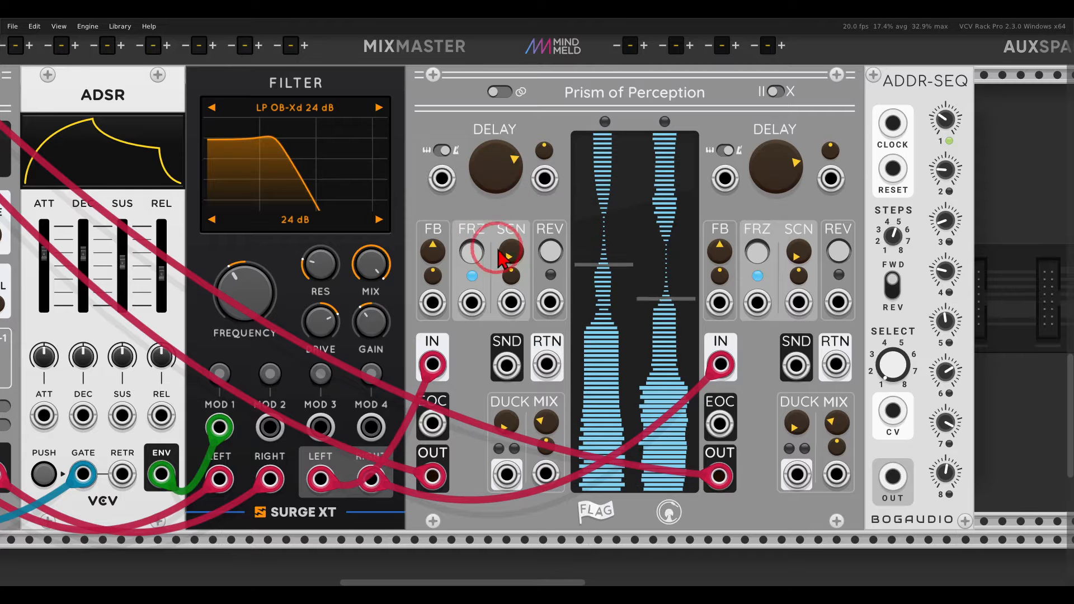
# Raise the scan amount of the left and right channels to move through their frozen buffers
pyautogui.moveTo(528, 231)
pyautogui.mouseDown()
pyautogui.moveTo(493, 241)
pyautogui.moveTo(528, 235)
pyautogui.mouseUp()
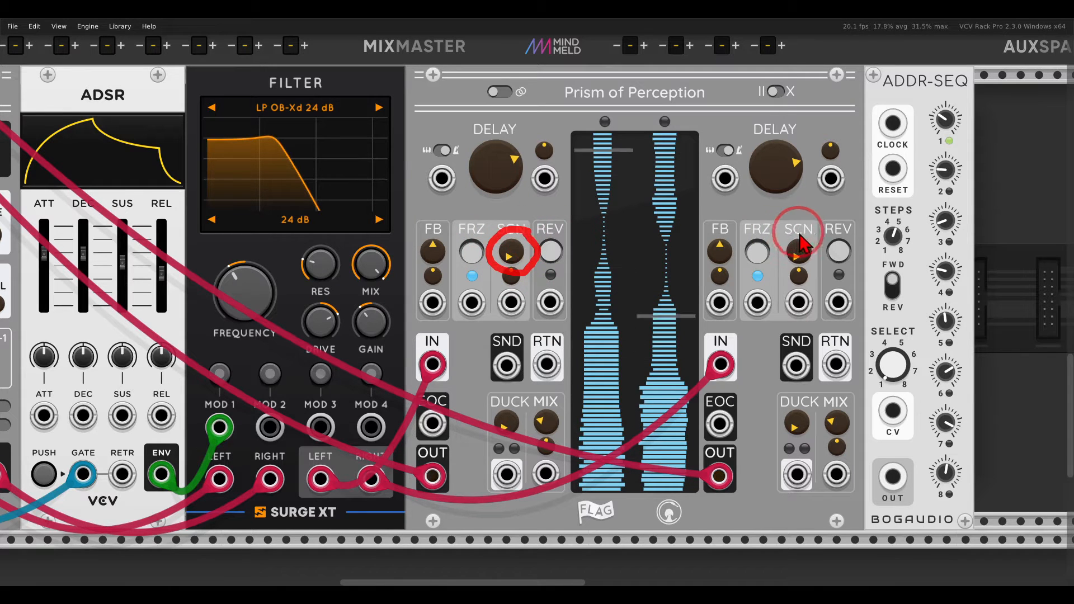
pyautogui.moveTo(798, 231)
pyautogui.mouseDown()
pyautogui.moveTo(802, 265)
pyautogui.moveTo(802, 226)
pyautogui.mouseUp()
pyautogui.press('Escape')
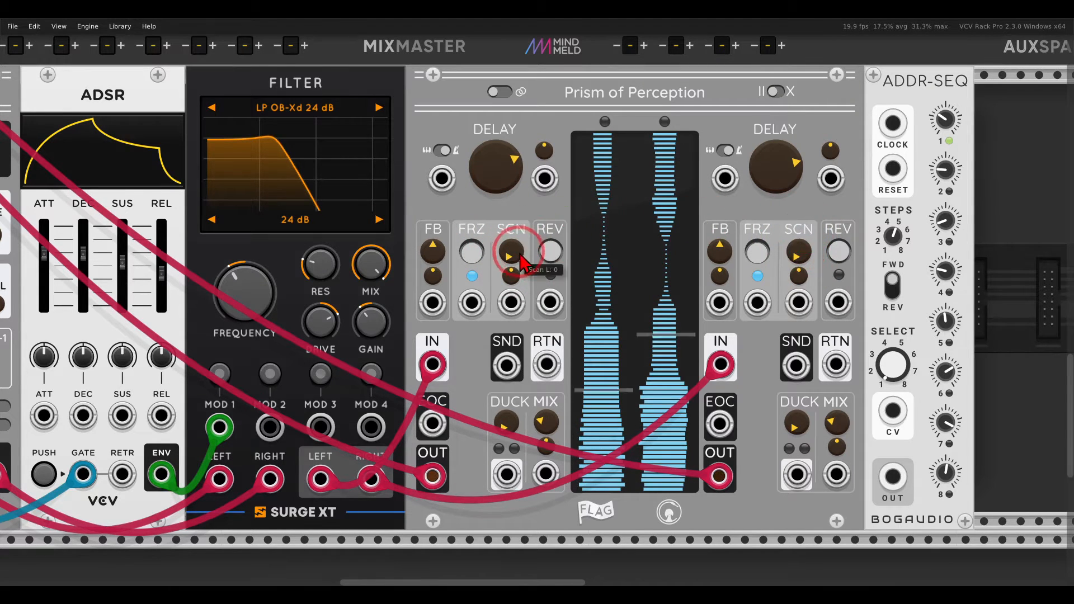
pyautogui.moveTo(512, 252); pyautogui.dragTo(496, 227)
pyautogui.click(800, 252)
pyautogui.moveTo(804, 257); pyautogui.dragTo(753, 133)
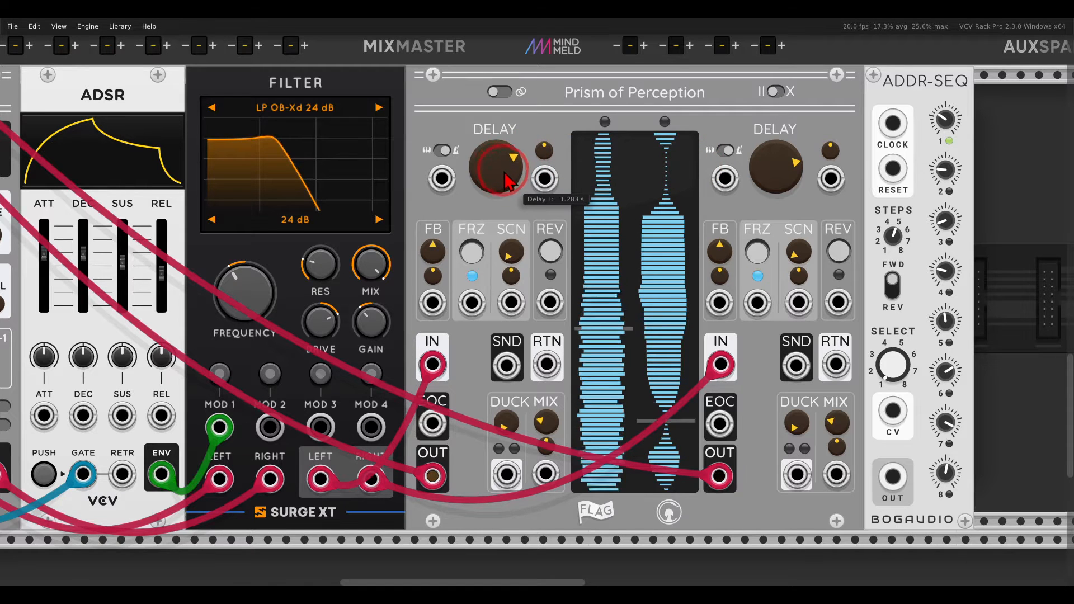
# Vary the left channel's delay time and scan on its frozen buffer, setting Scan L to about 4.33
pyautogui.moveTo(513, 200); pyautogui.dragTo(496, 176)
pyautogui.moveTo(496, 176); pyautogui.dragTo(489, 155)
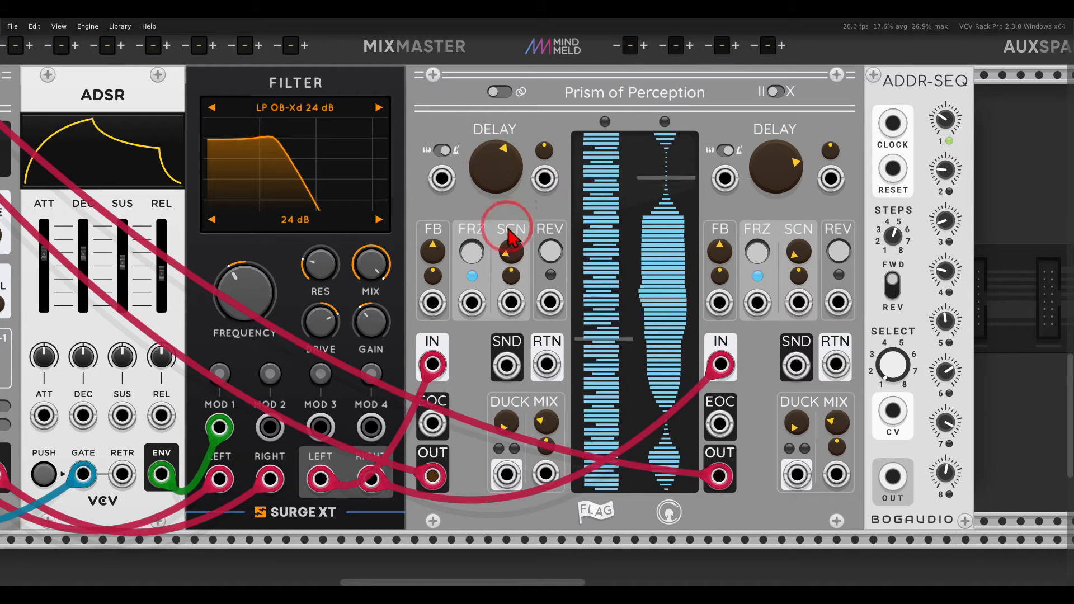
pyautogui.moveTo(511, 255)
pyautogui.mouseDown()
pyautogui.moveTo(531, 333)
pyautogui.moveTo(509, 276)
pyautogui.mouseUp()
pyautogui.moveTo(492, 168); pyautogui.dragTo(512, 193)
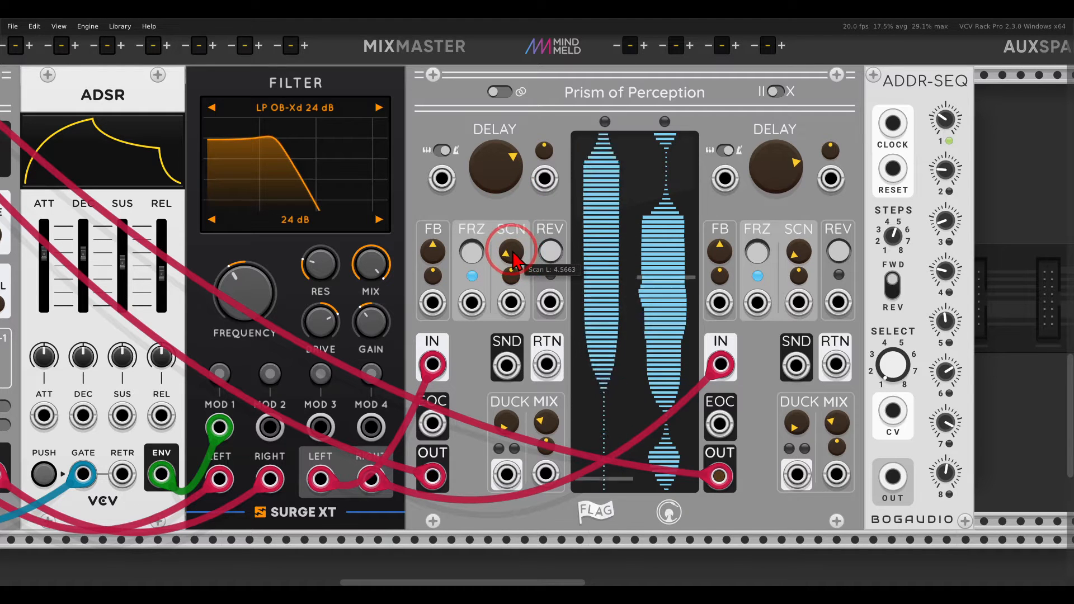
pyautogui.moveTo(513, 251); pyautogui.dragTo(513, 251)
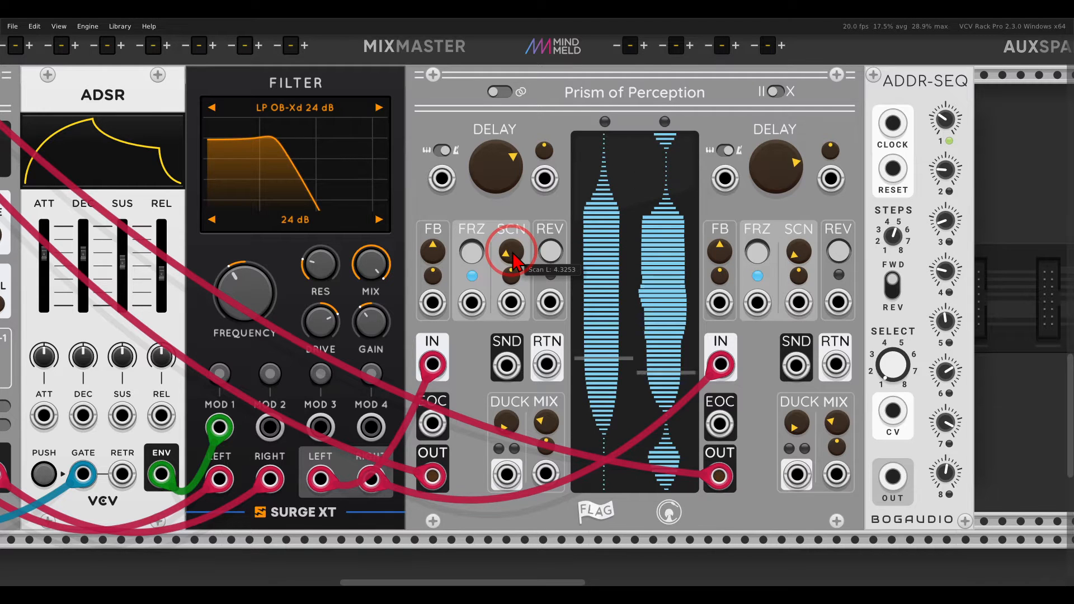
# Move the Prism of Perception's right output cable from the SIDA right input to the SIDB left input and solo SIDA
pyautogui.scroll(-4, 515, 260)
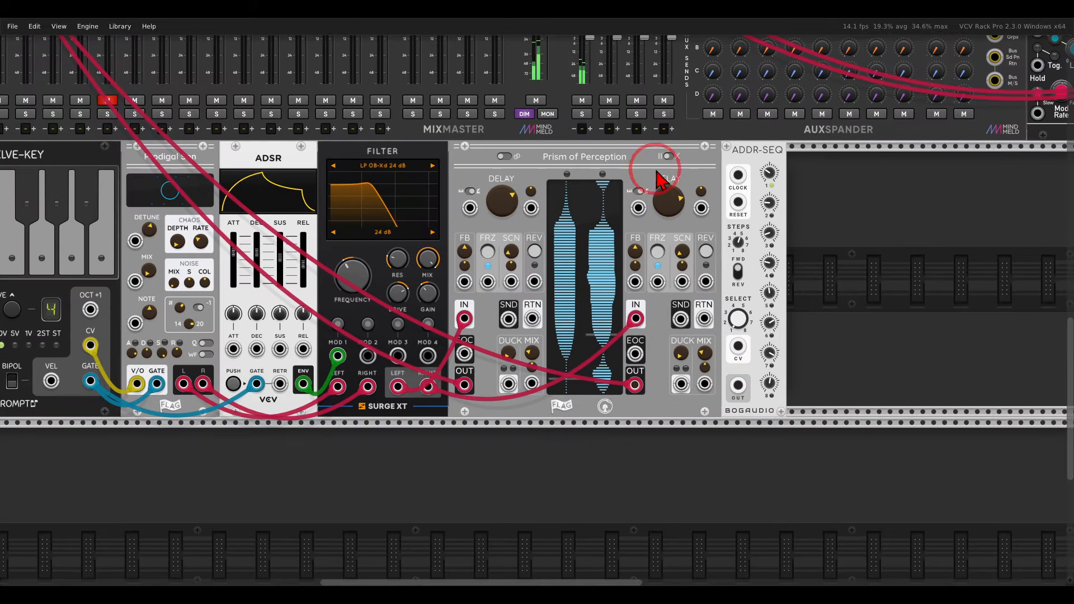
pyautogui.scroll(5, 423, 189)
pyautogui.hscroll(-8, 424, 189)
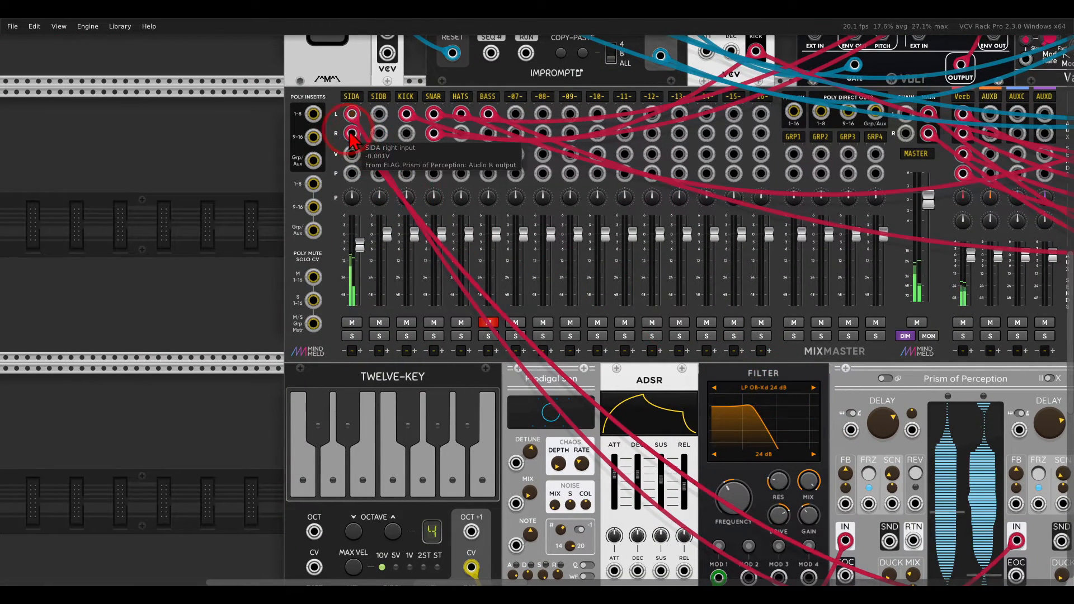
pyautogui.moveTo(352, 133); pyautogui.dragTo(380, 114)
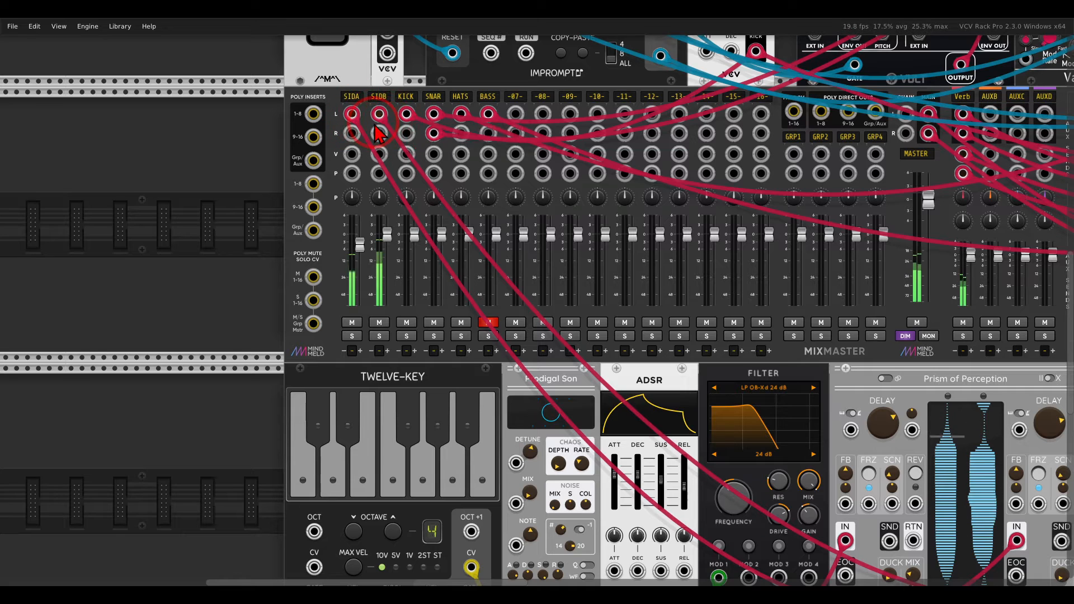
pyautogui.click(352, 336)
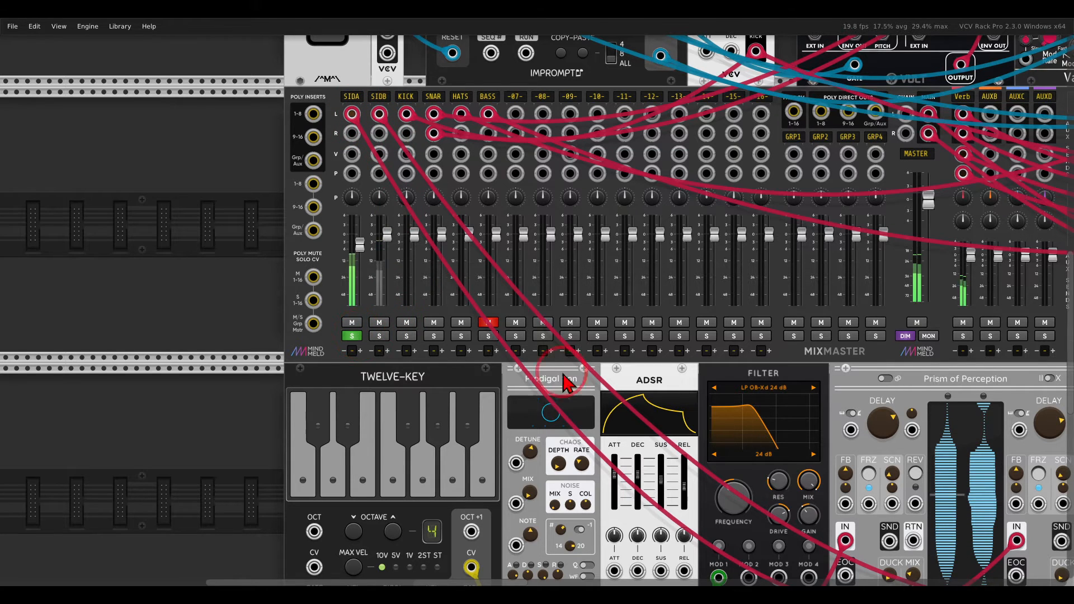
# Patch the Prism's left EOC output to the ADDR-SEQ clock and the ADDR-SEQ output to the left scan CV input
pyautogui.moveTo(831, 386); pyautogui.dragTo(493, 208)
pyautogui.scroll(2, 673, 320)
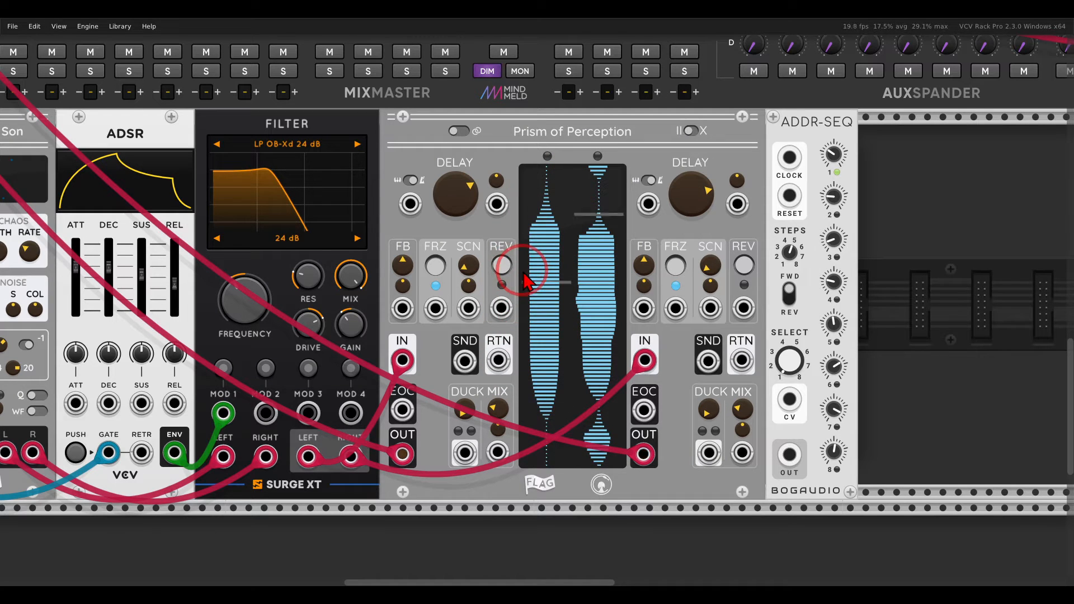
pyautogui.moveTo(403, 410); pyautogui.dragTo(790, 158)
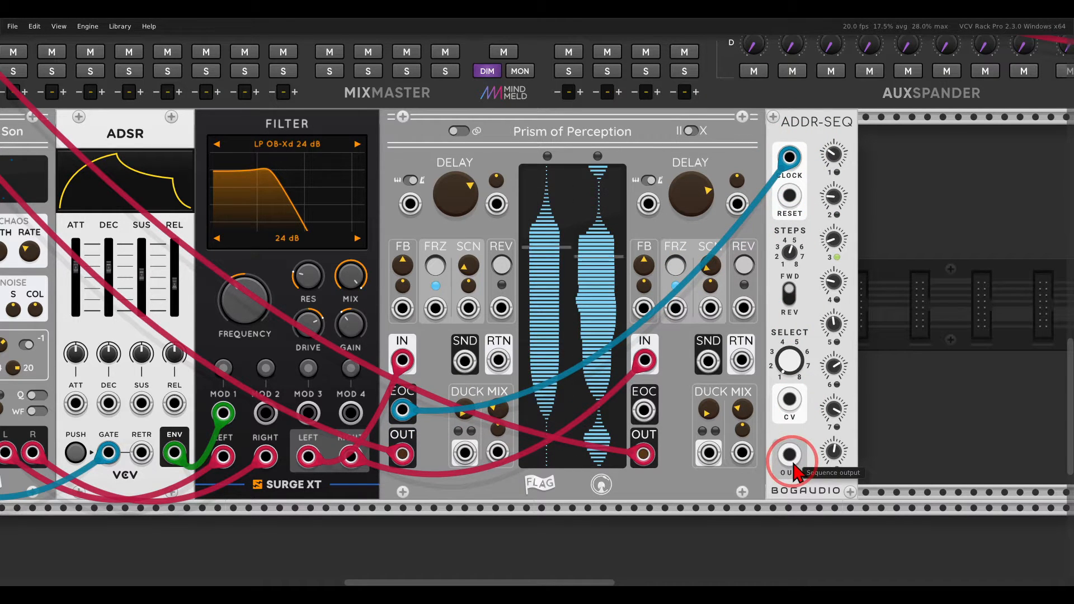
pyautogui.moveTo(795, 469); pyautogui.dragTo(469, 281)
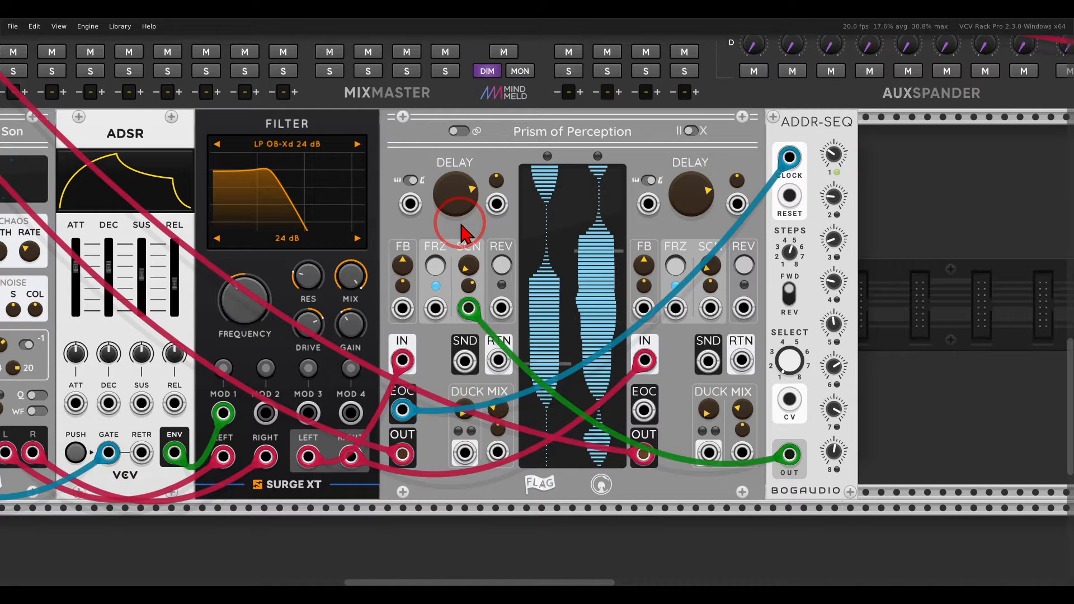
# Clear the SIDA solo and mute the SIDA and SIDB mixer channels
pyautogui.moveTo(312, 166); pyautogui.dragTo(877, 299)
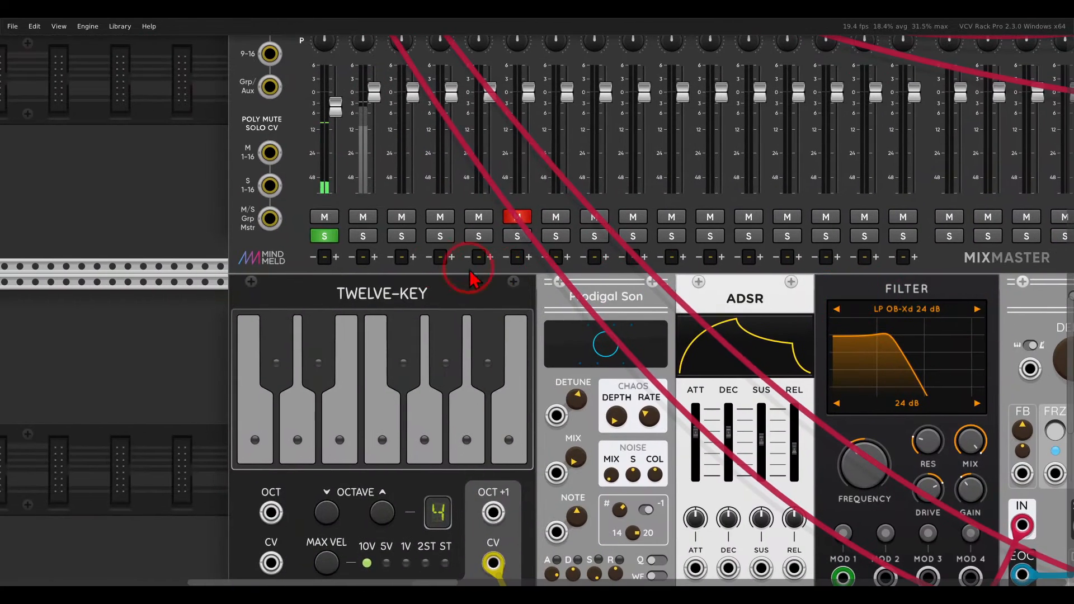
pyautogui.click(325, 235)
pyautogui.click(324, 217)
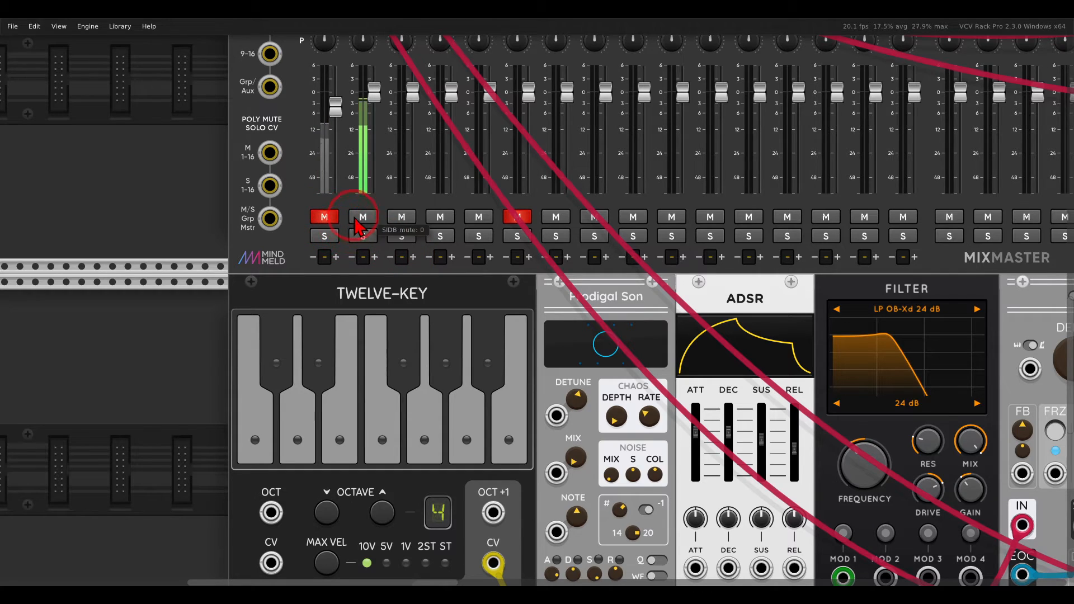
pyautogui.click(363, 216)
# Patch the Prism's right EOC output to the MULT input that feeds the GATE-SEQ-64 clock
pyautogui.scroll(-3, 407, 278)
pyautogui.moveTo(482, 283); pyautogui.dragTo(453, 579)
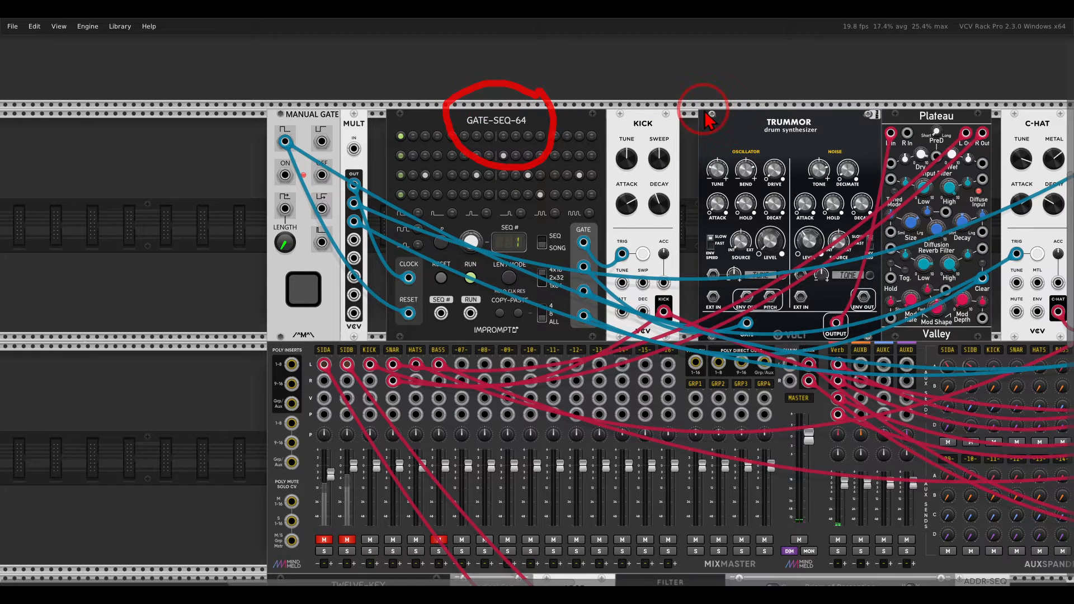
pyautogui.moveTo(640, 343); pyautogui.dragTo(426, 73)
pyautogui.click(227, 158)
pyautogui.moveTo(688, 431); pyautogui.dragTo(670, 401)
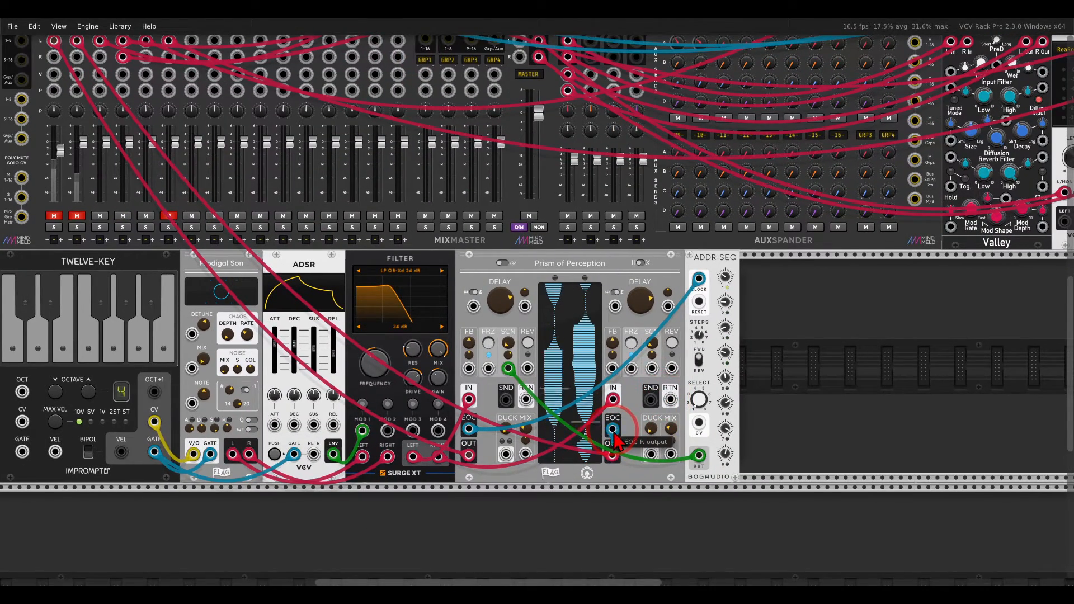
pyautogui.scroll(5, 616, 439)
pyautogui.hscroll(-5, 616, 439)
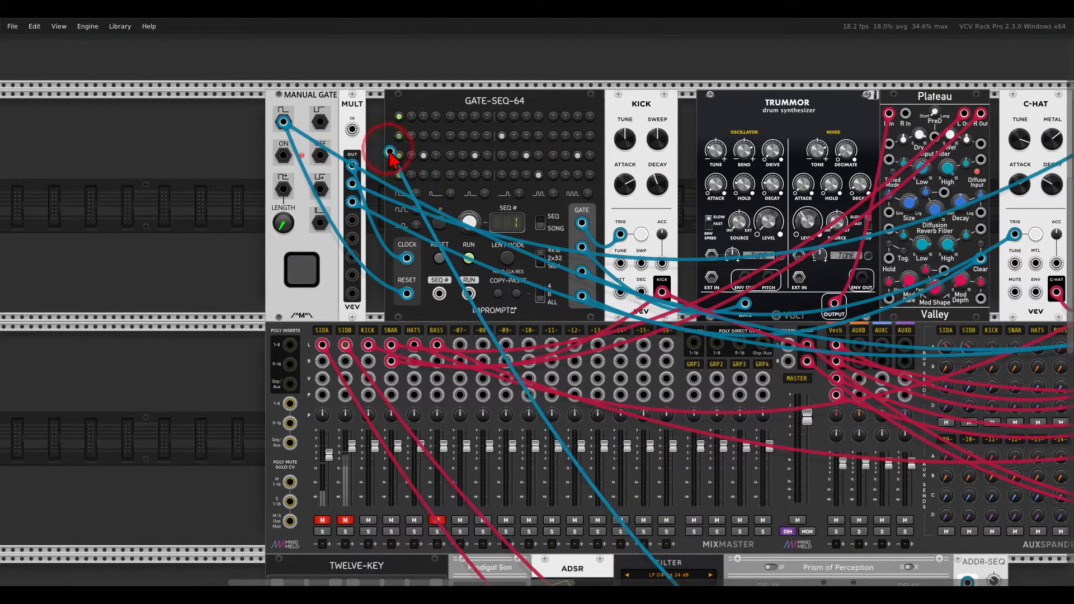
pyautogui.moveTo(391, 154); pyautogui.dragTo(353, 129)
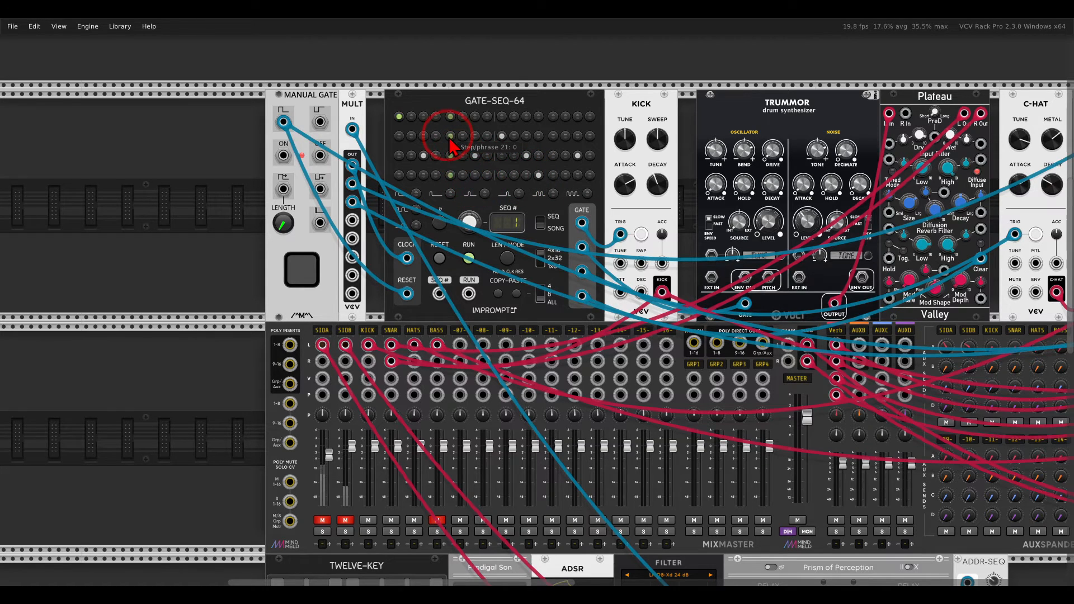
# Set the Prism's R EOC Mul/Div to Multiply 8
pyautogui.scroll(2, 479, 182)
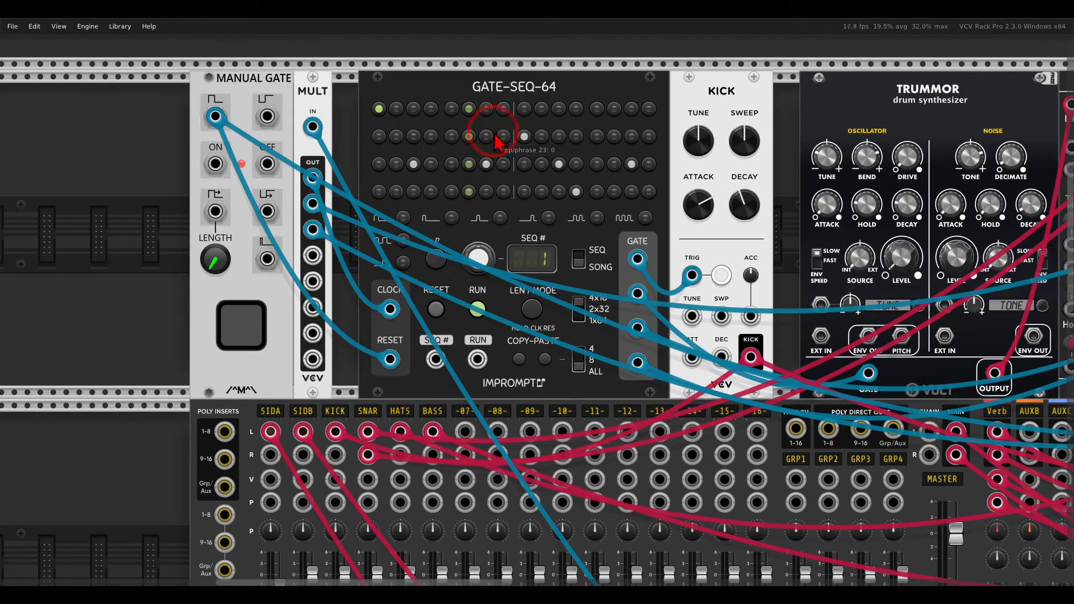
pyautogui.scroll(-10, 496, 246)
pyautogui.hscroll(8, 496, 246)
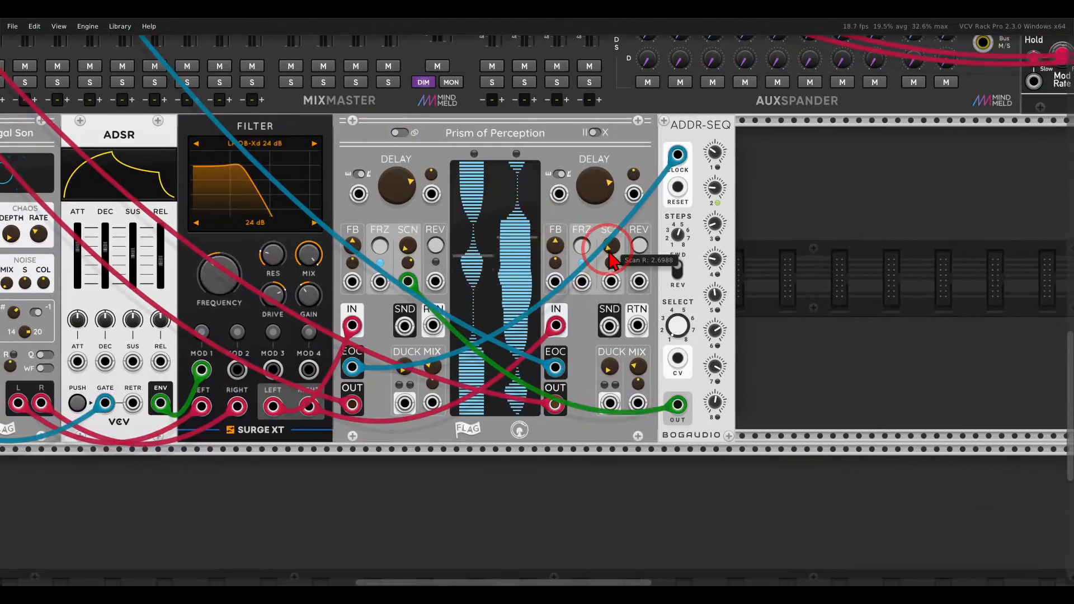
pyautogui.scroll(2, 610, 260)
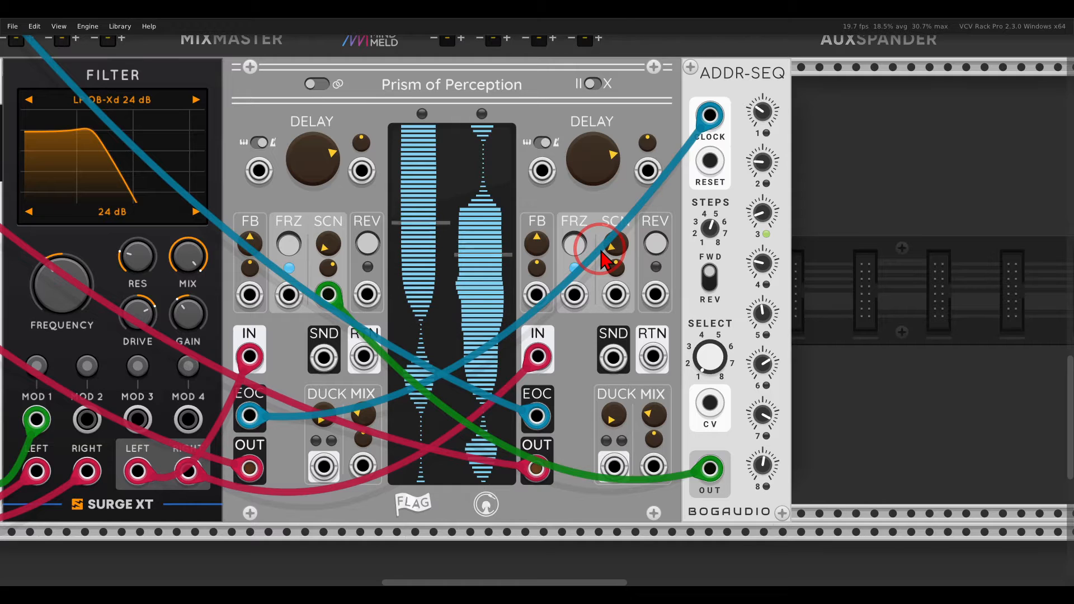
pyautogui.rightClick(543, 94)
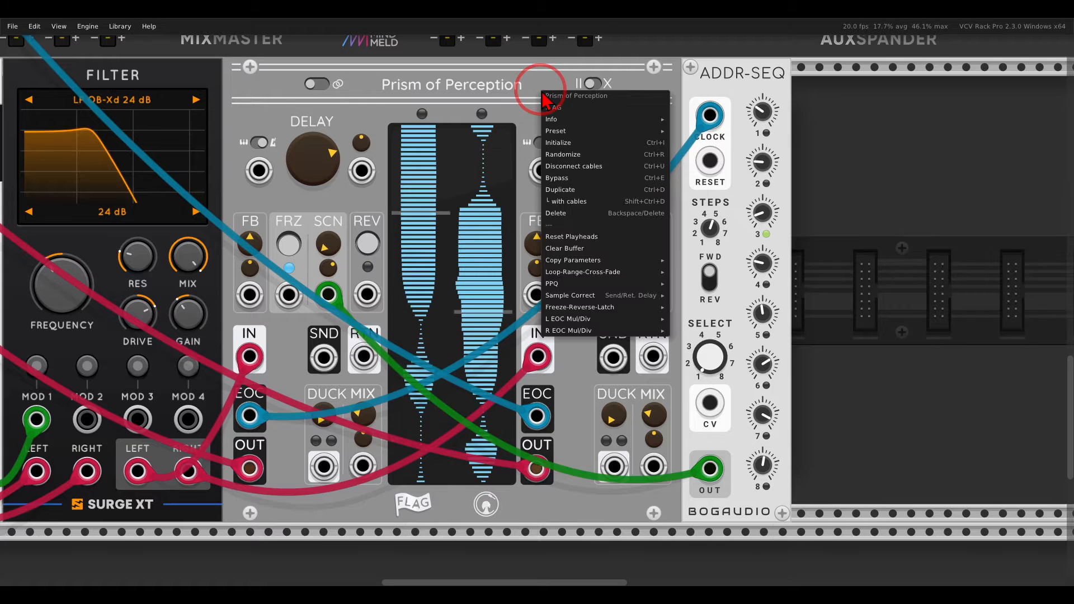
pyautogui.moveTo(567, 334)
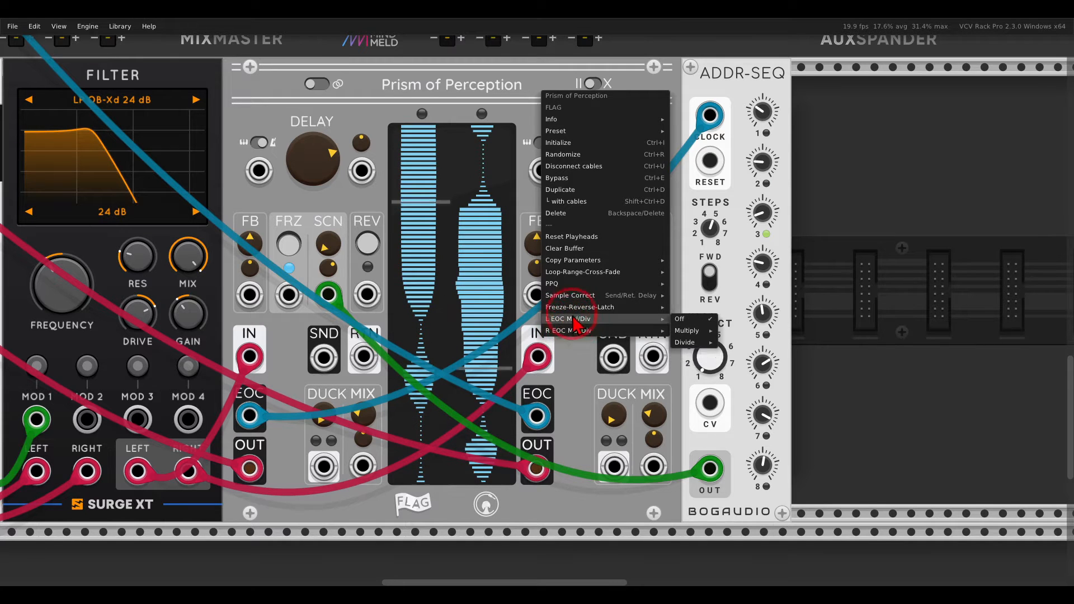
pyautogui.moveTo(699, 343)
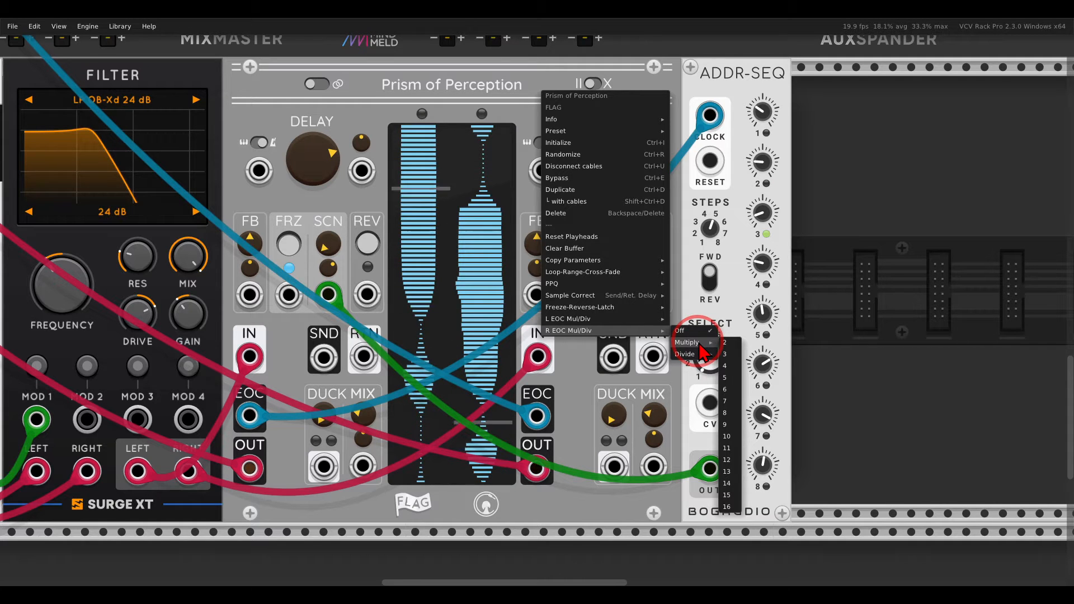
pyautogui.click(728, 413)
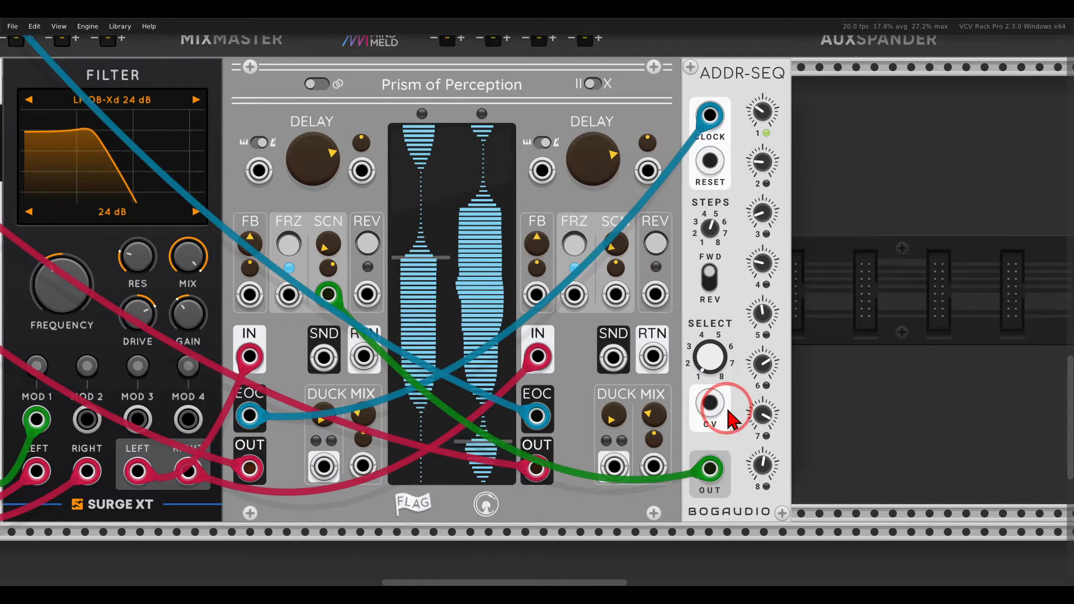
# Check the drum sequencer's speed and raise the Prism's R EOC Mul/Div to Multiply 16
pyautogui.scroll(-3, 634, 341)
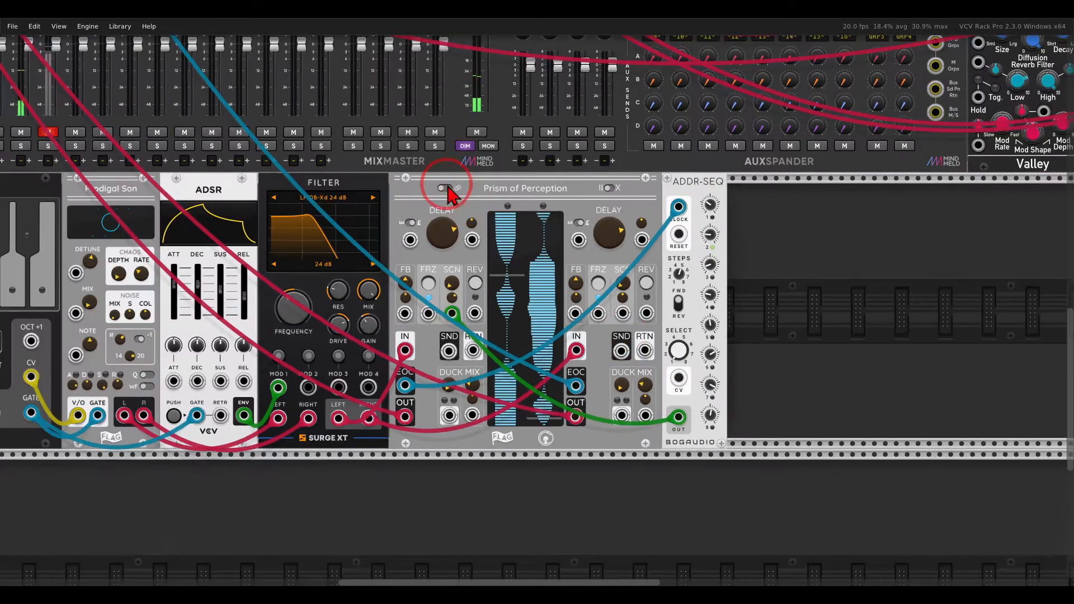
pyautogui.moveTo(447, 193); pyautogui.dragTo(809, 483)
pyautogui.moveTo(580, 221); pyautogui.dragTo(609, 436)
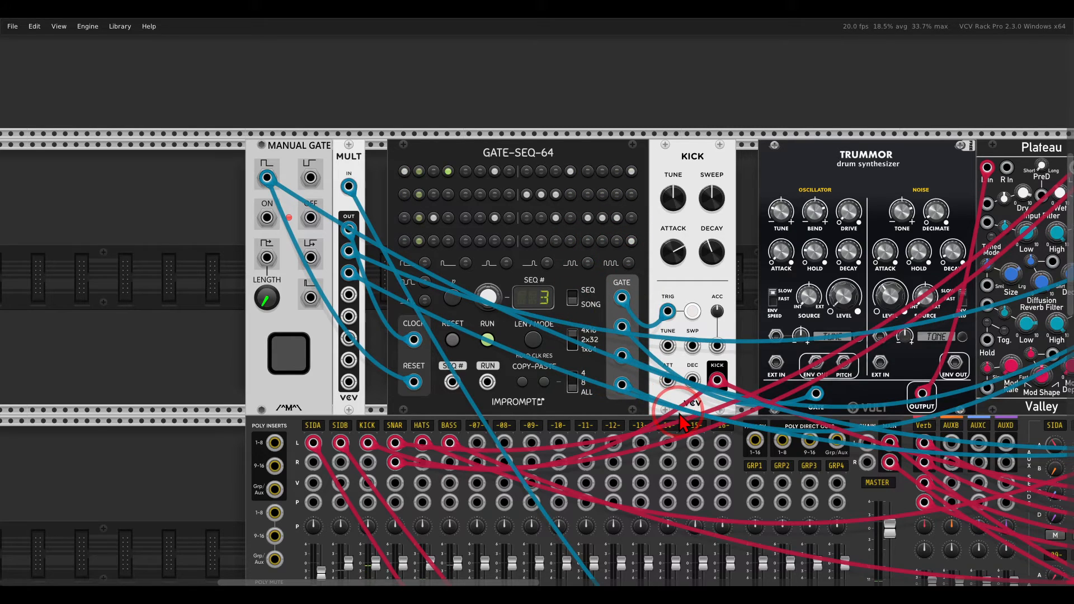
pyautogui.moveTo(669, 403); pyautogui.dragTo(432, 123)
pyautogui.moveTo(810, 428); pyautogui.dragTo(726, 222)
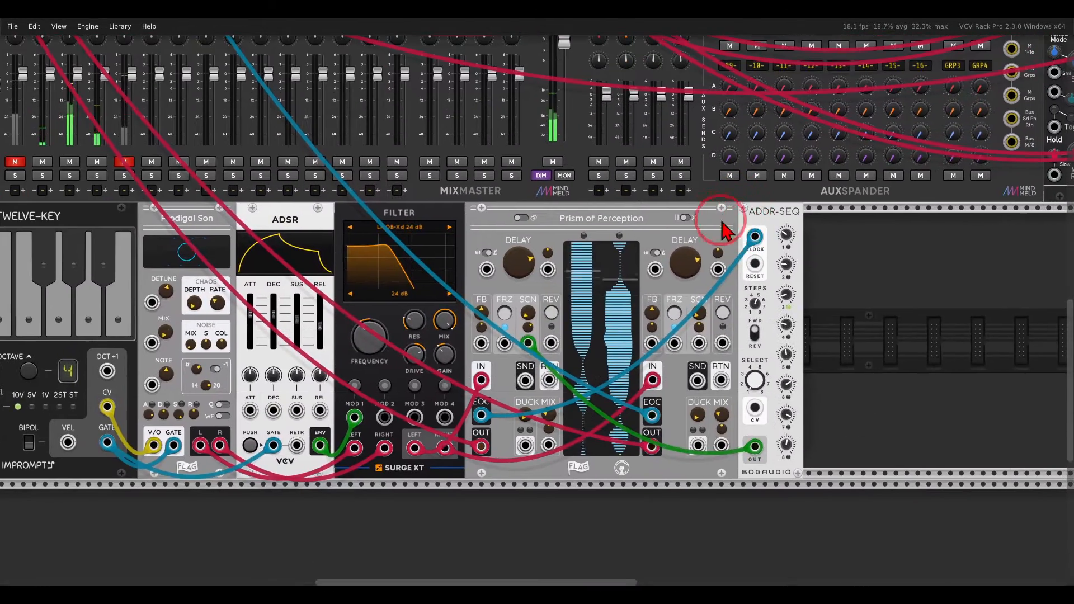
pyautogui.rightClick(659, 223)
pyautogui.moveTo(748, 454)
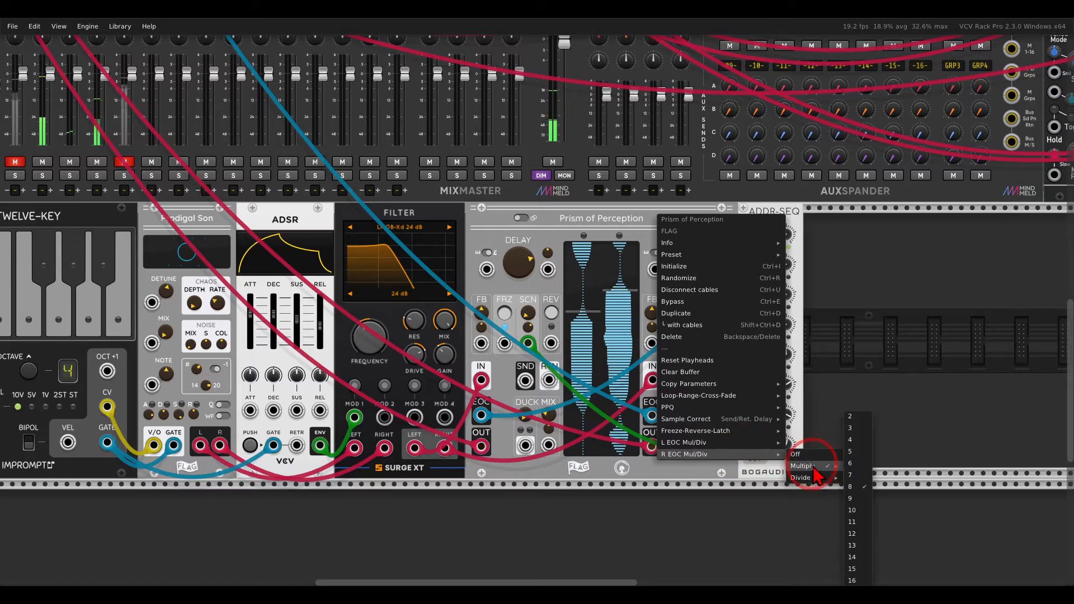
pyautogui.moveTo(820, 467)
pyautogui.click(852, 578)
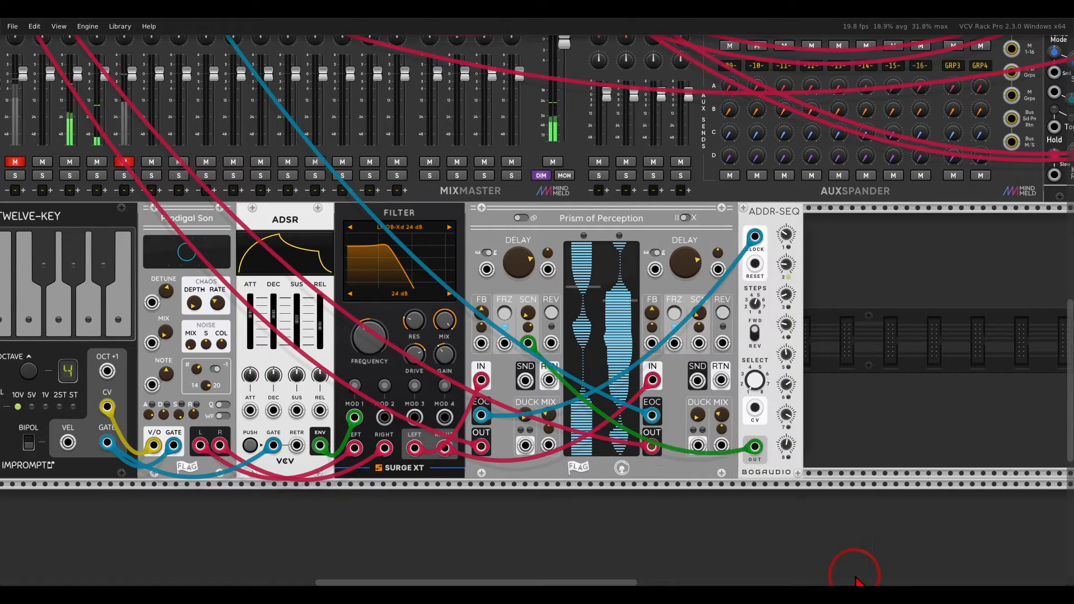
# Unmute the SIDB mixer channel to hear the scanned delay over the drums
pyautogui.moveTo(436, 230); pyautogui.dragTo(782, 495)
pyautogui.moveTo(541, 213); pyautogui.dragTo(415, 60)
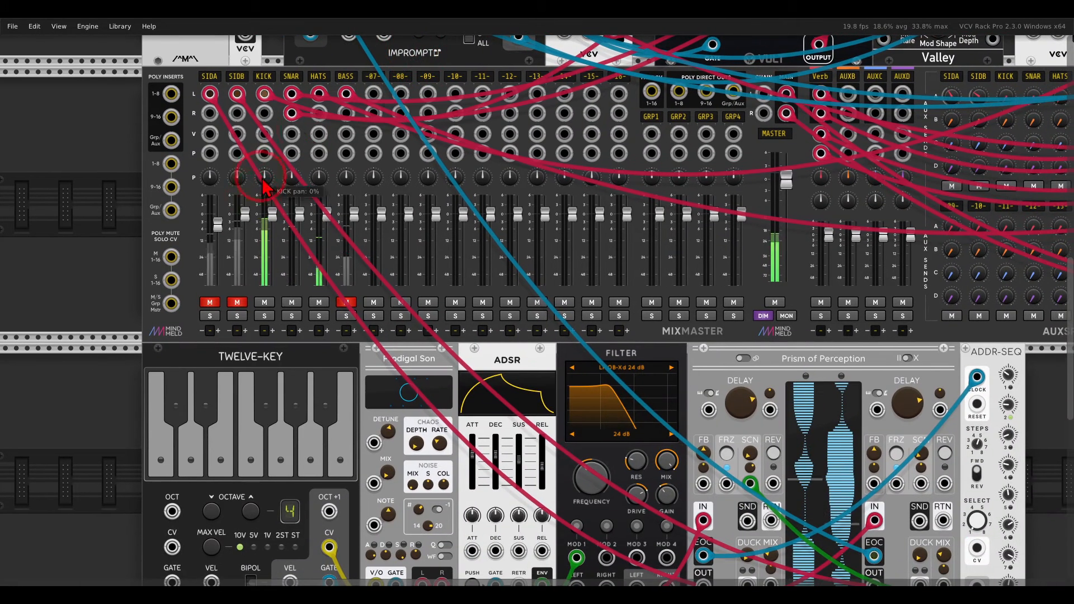
pyautogui.click(244, 308)
pyautogui.scroll(-2, 692, 283)
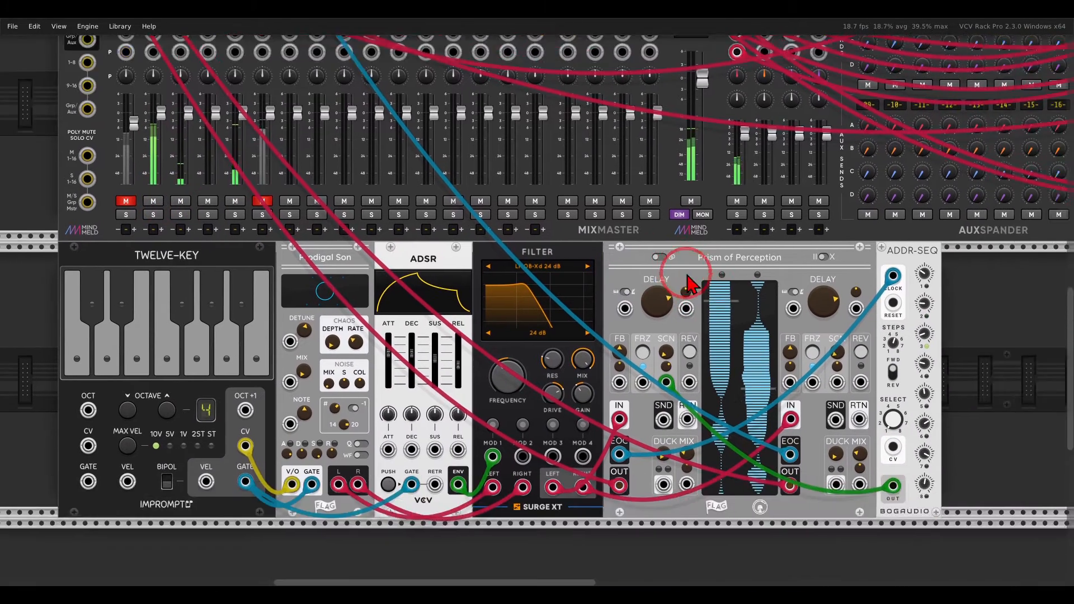
pyautogui.scroll(-1, 692, 284)
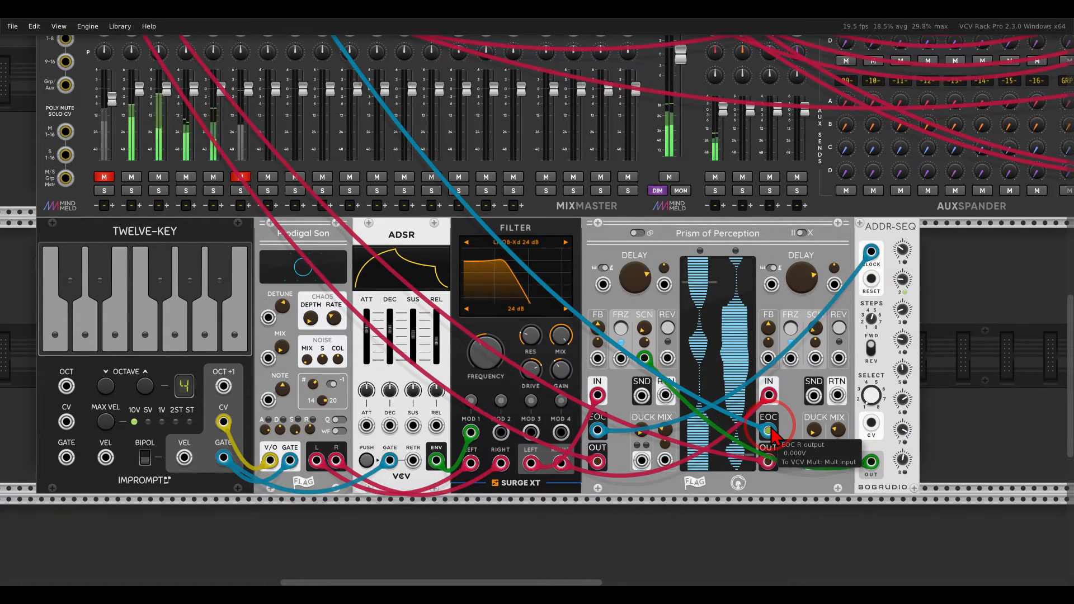
# Unmute the BASS and SIDA mixer channels to bring in the full patch
pyautogui.scroll(10, 772, 434)
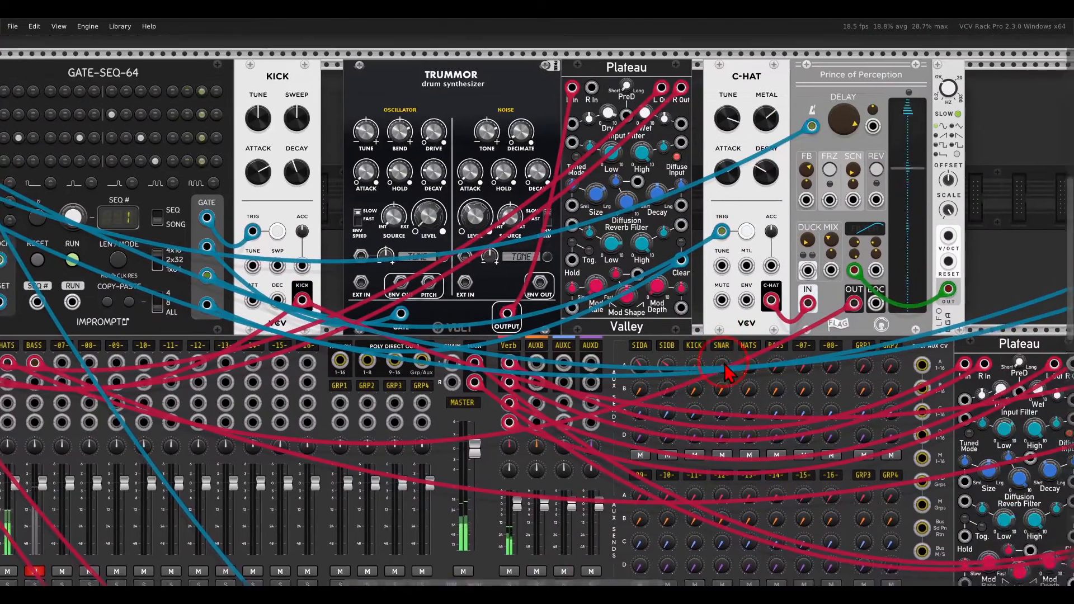
pyautogui.hscroll(5, 719, 319)
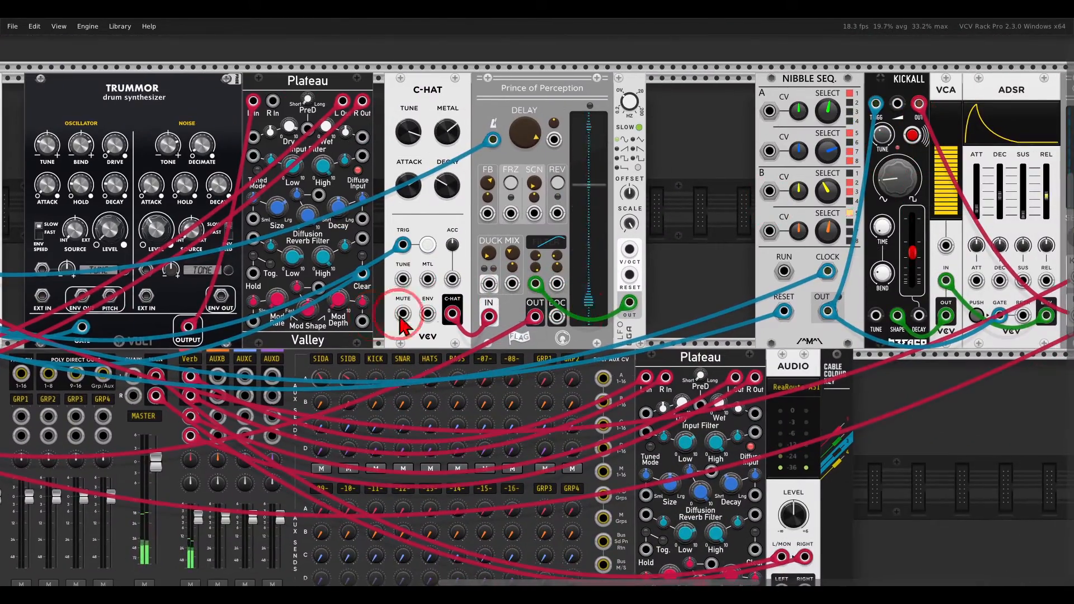
pyautogui.moveTo(400, 317); pyautogui.dragTo(205, 313)
pyautogui.moveTo(594, 288); pyautogui.dragTo(1039, 176)
pyautogui.moveTo(195, 379); pyautogui.dragTo(554, 352)
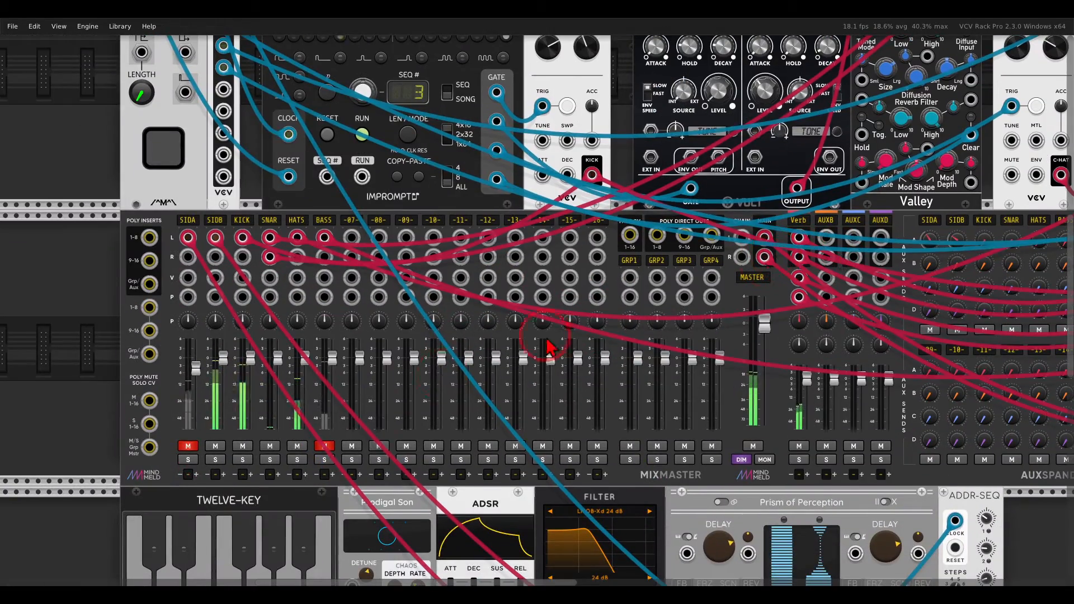
pyautogui.click(325, 446)
pyautogui.click(188, 446)
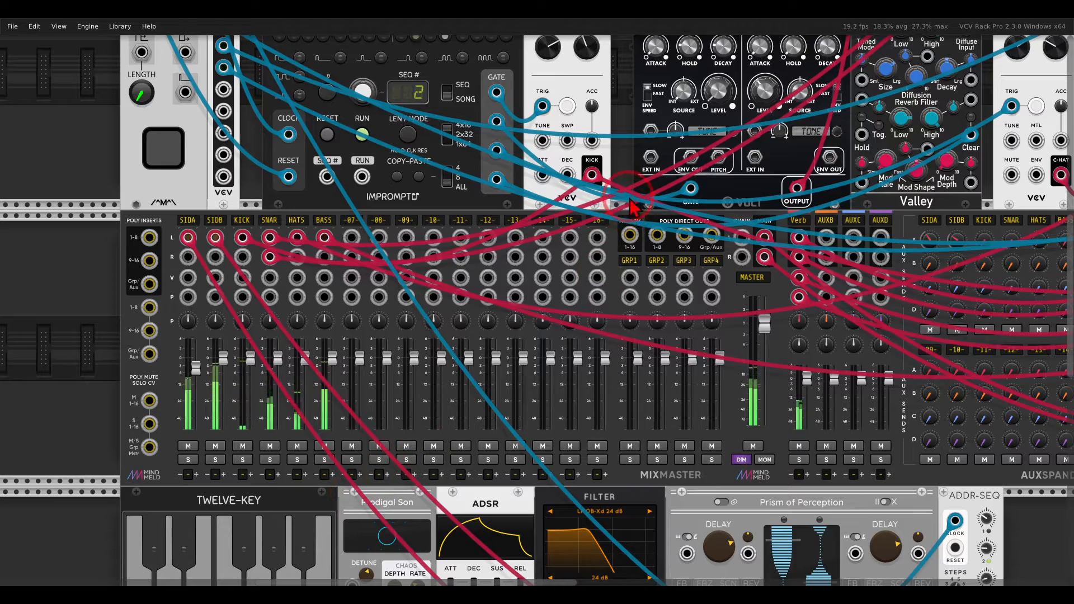
pyautogui.moveTo(630, 201); pyautogui.dragTo(533, 386)
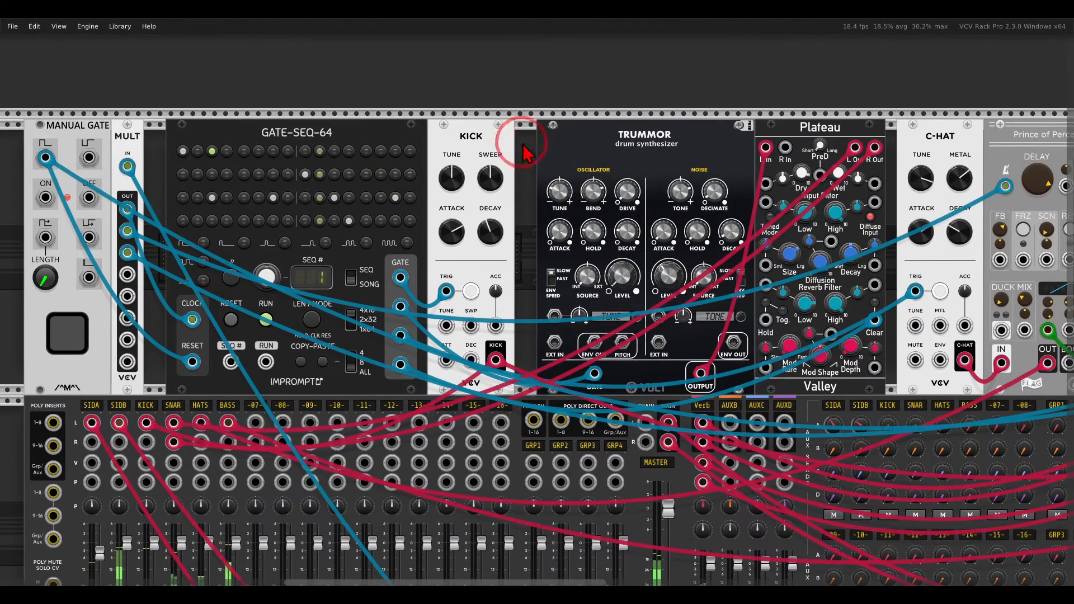
pyautogui.scroll(3, 470, 113)
pyautogui.moveTo(576, 216); pyautogui.dragTo(335, 223)
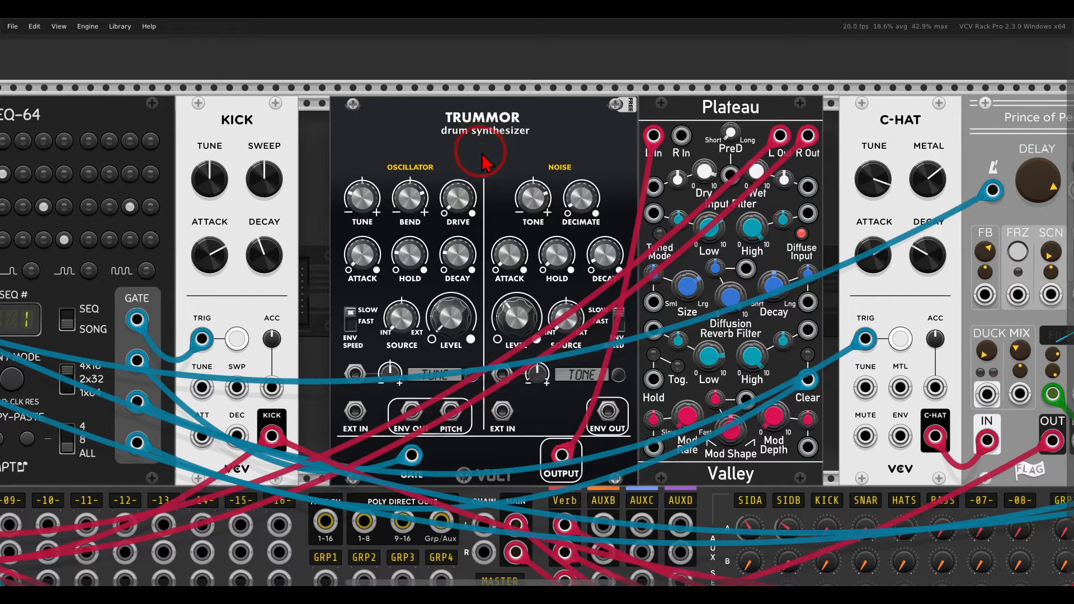
pyautogui.moveTo(781, 92)
pyautogui.mouseDown()
pyautogui.moveTo(679, 95)
pyautogui.moveTo(766, 151)
pyautogui.moveTo(778, 106)
pyautogui.moveTo(475, 112)
pyautogui.moveTo(405, 103)
pyautogui.mouseUp()
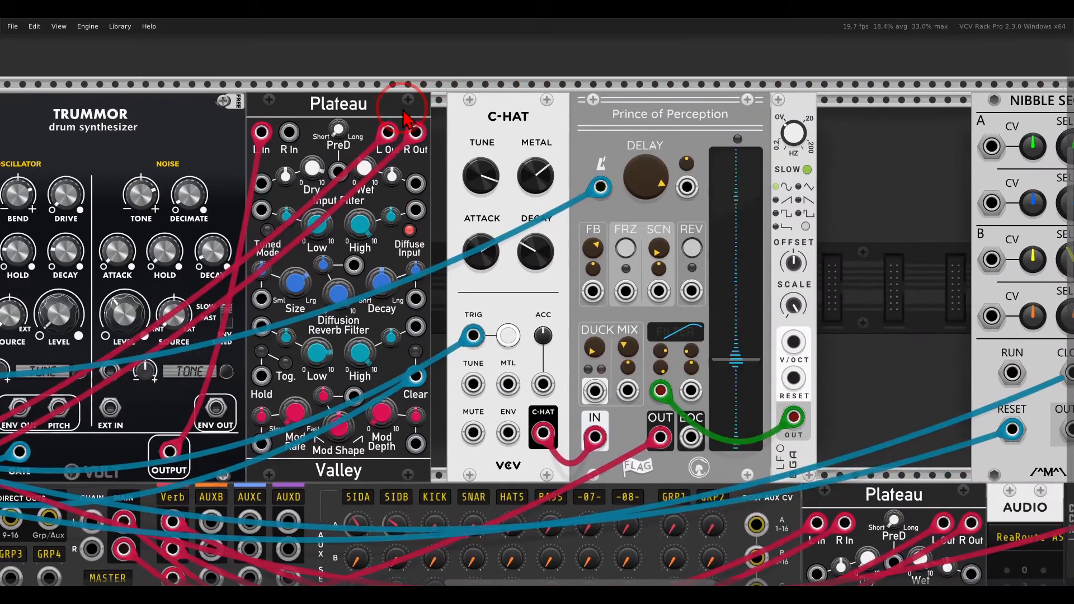
# Solo the HATS mixer channel to hear the C-HAT through the Prince of Perception delay
pyautogui.moveTo(294, 445); pyautogui.dragTo(787, 274)
pyautogui.moveTo(242, 449); pyautogui.dragTo(628, 300)
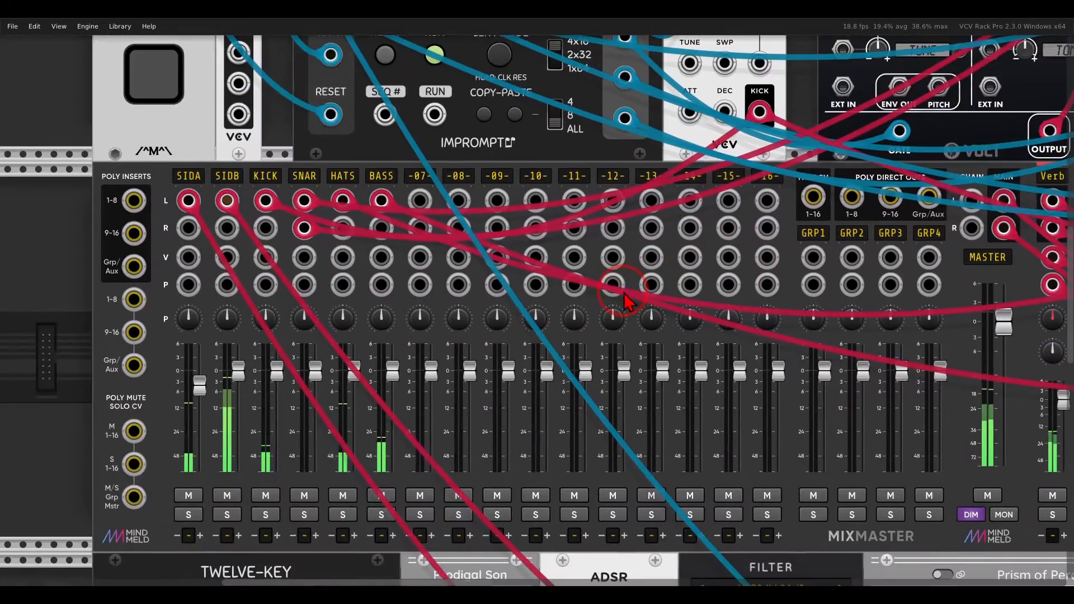
pyautogui.click(343, 515)
pyautogui.moveTo(839, 181); pyautogui.dragTo(146, 449)
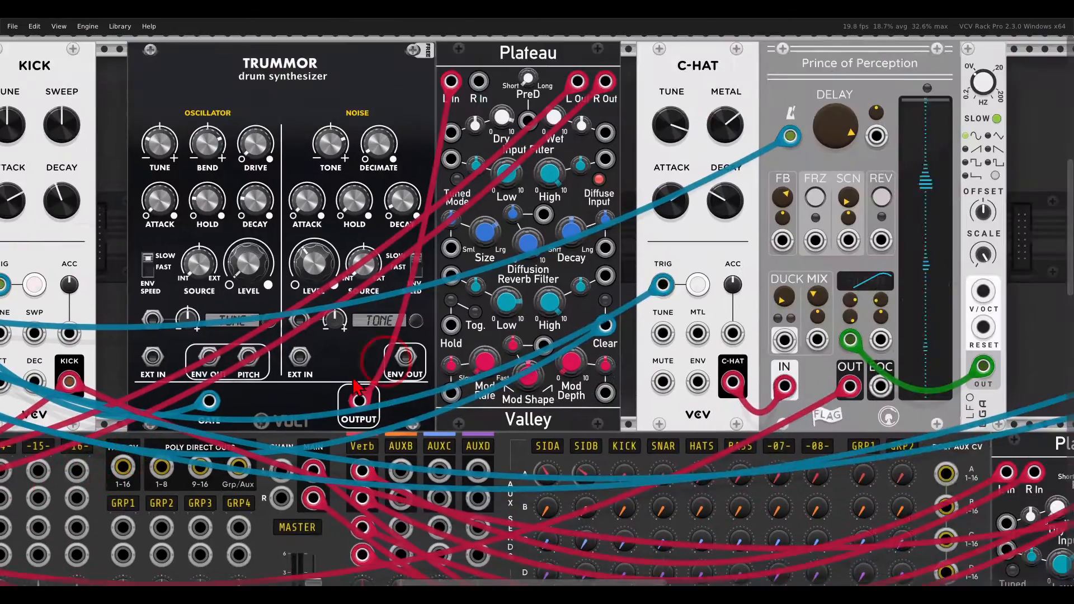
pyautogui.moveTo(627, 261)
pyautogui.mouseDown()
pyautogui.moveTo(453, 285)
pyautogui.moveTo(364, 316)
pyautogui.mouseUp()
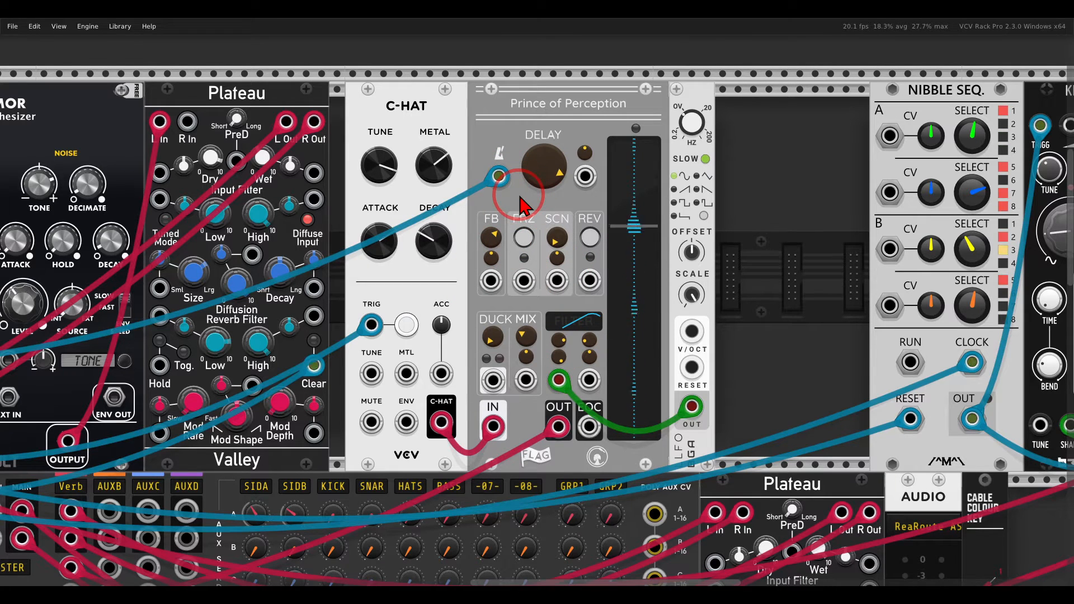
# Turn off the HATS solo to hear the full mix and look over the whole patch
pyautogui.moveTo(525, 336); pyautogui.dragTo(498, 392)
pyautogui.scroll(-3, 496, 389)
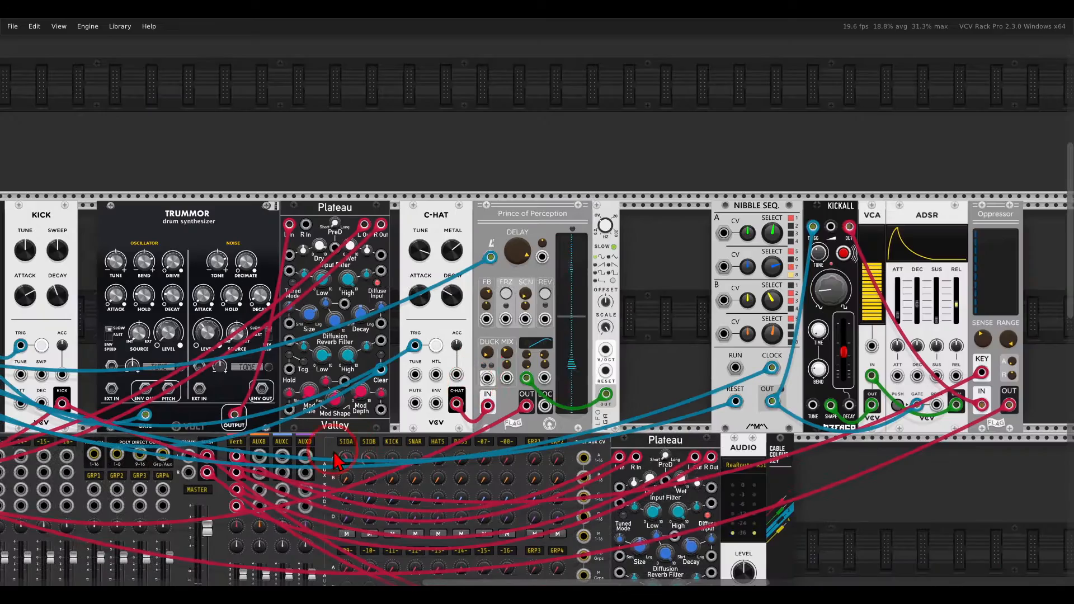
pyautogui.moveTo(336, 458); pyautogui.dragTo(750, 234)
pyautogui.click(252, 396)
pyautogui.scroll(-2, 426, 379)
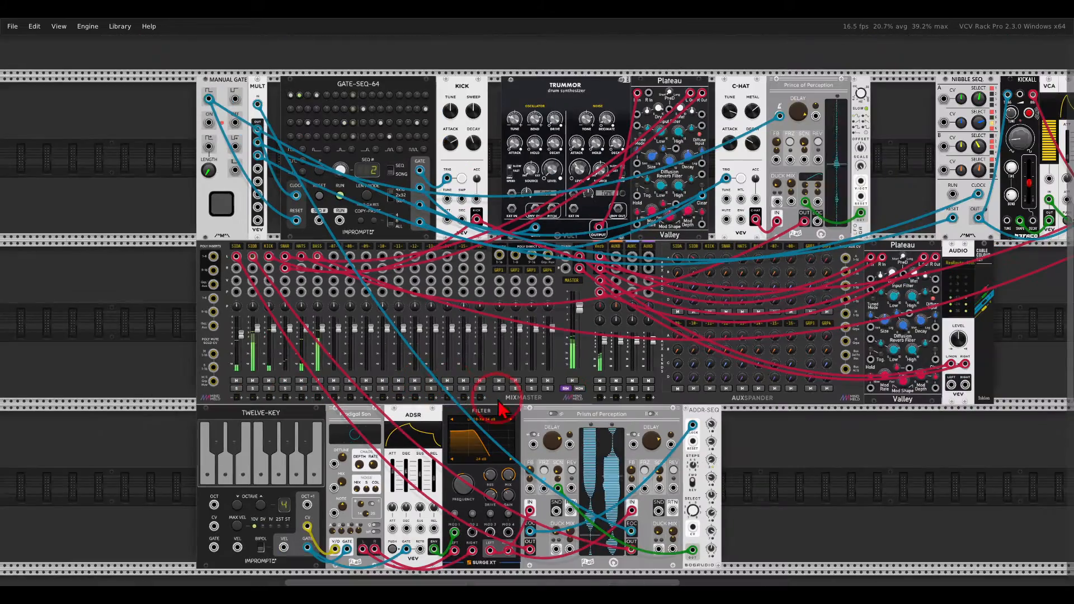
pyautogui.moveTo(572, 403); pyautogui.dragTo(452, 400)
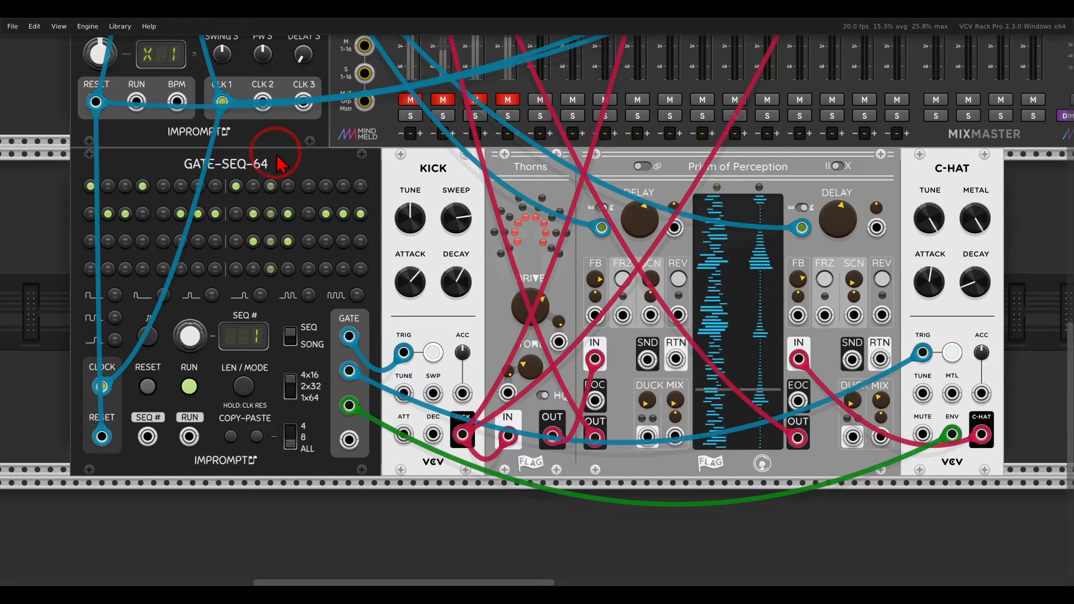
# Unmute the KICK mixer channel and raise Mix L on the Prism of Perception beside the Thorns module
pyautogui.moveTo(277, 161)
pyautogui.mouseDown()
pyautogui.moveTo(159, 167)
pyautogui.moveTo(286, 185)
pyautogui.moveTo(291, 163)
pyautogui.mouseUp()
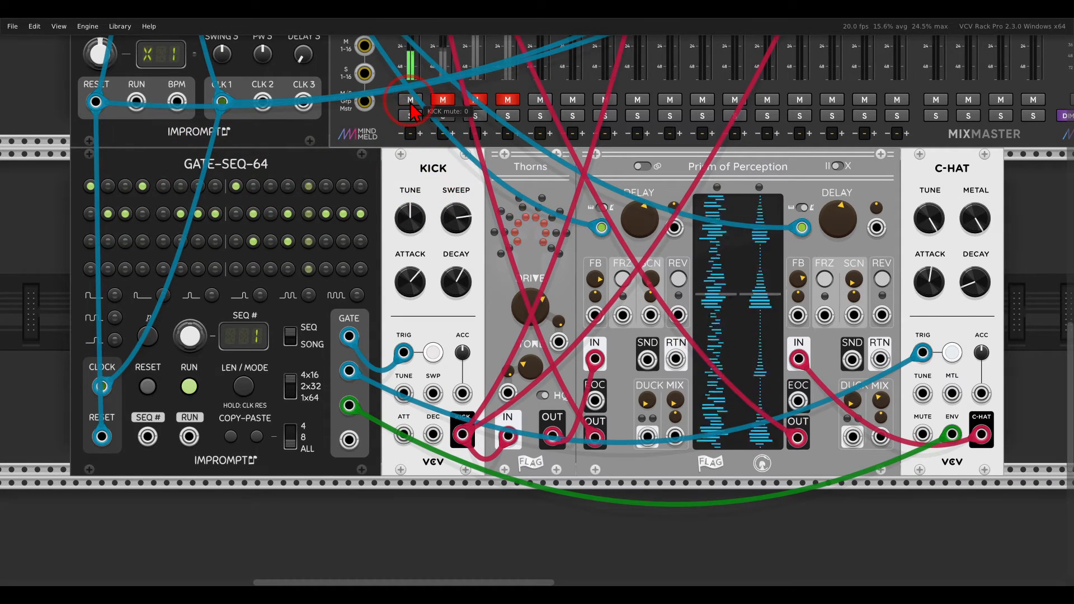
pyautogui.moveTo(559, 168)
pyautogui.mouseDown()
pyautogui.moveTo(537, 150)
pyautogui.moveTo(501, 180)
pyautogui.moveTo(557, 165)
pyautogui.mouseUp()
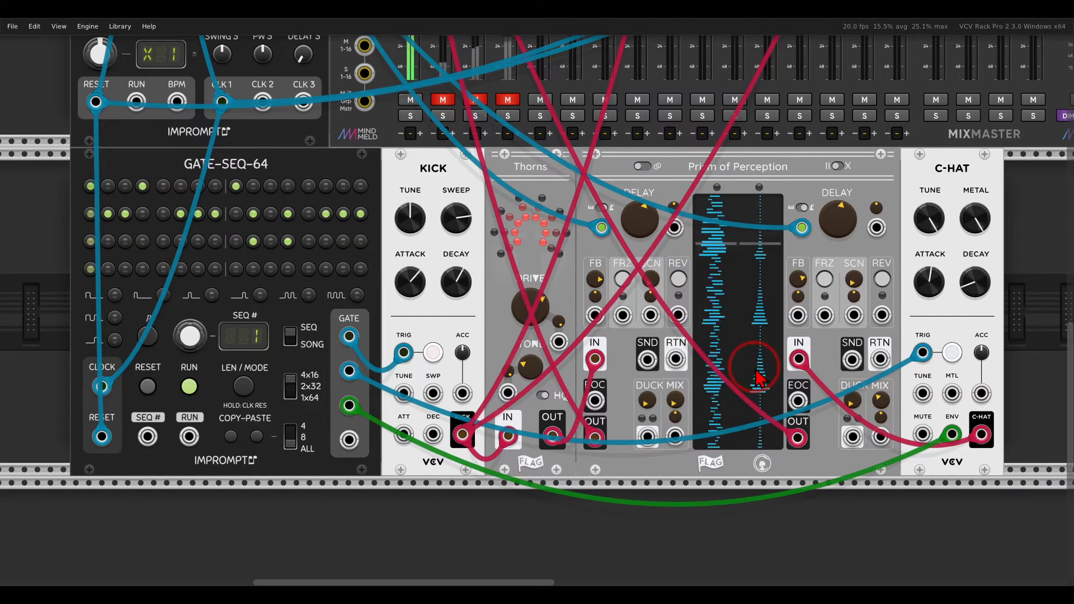
pyautogui.scroll(2, 764, 366)
pyautogui.moveTo(764, 366); pyautogui.dragTo(742, 355)
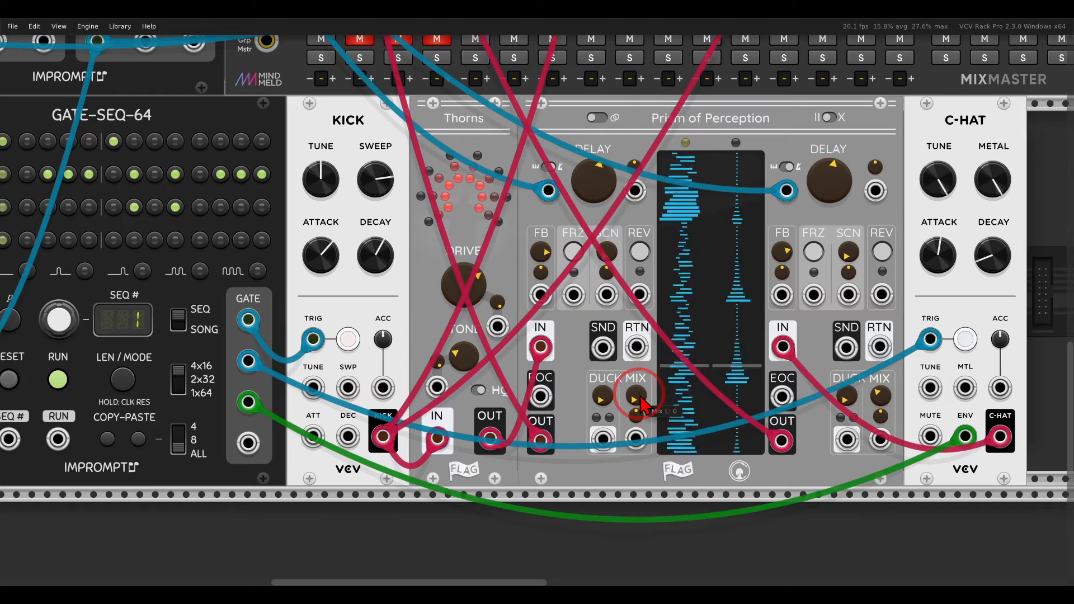
pyautogui.moveTo(635, 395); pyautogui.dragTo(623, 333)
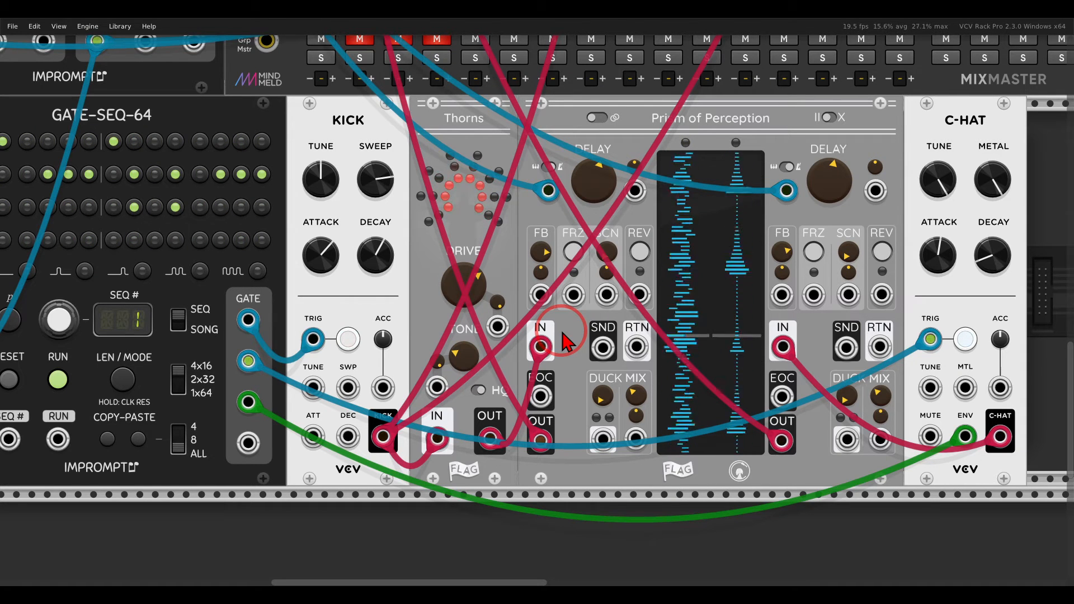
# Set the Prism's Mix L to about 0.33 and raise Duck L, resetting it to 0 once to compare the kick without ducking
pyautogui.moveTo(602, 395); pyautogui.dragTo(594, 302)
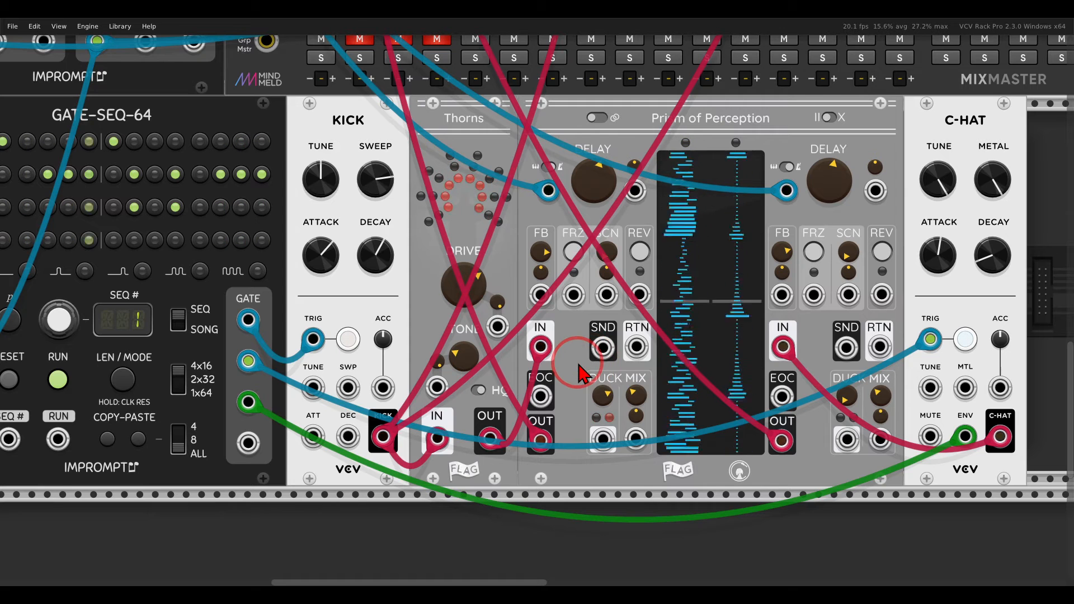
pyautogui.doubleClick(636, 392)
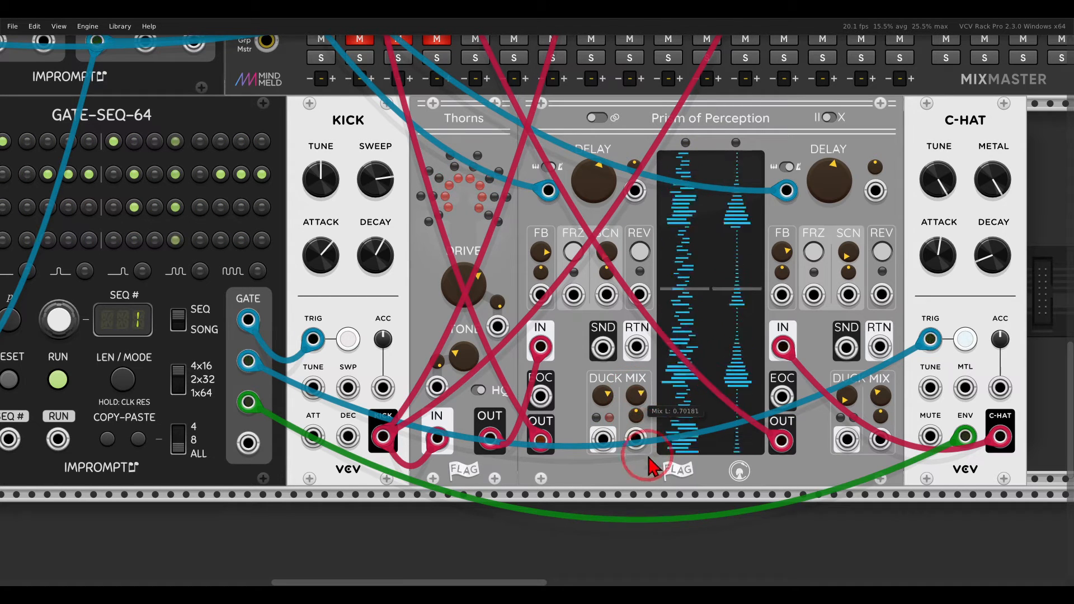
pyautogui.moveTo(649, 464); pyautogui.dragTo(668, 518)
pyautogui.doubleClick(604, 396)
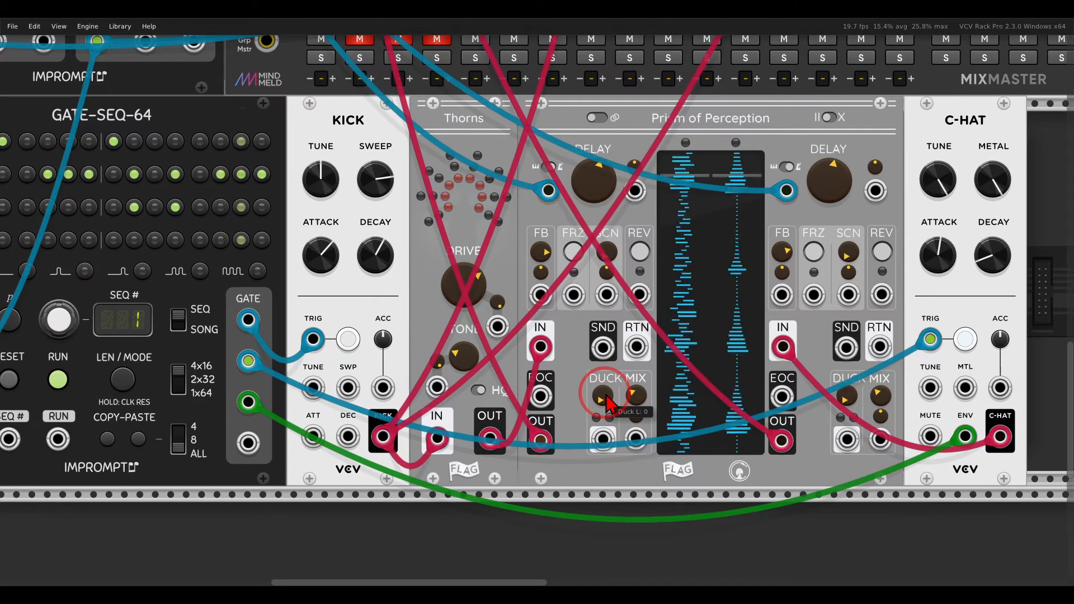
pyautogui.moveTo(608, 404); pyautogui.dragTo(565, 252)
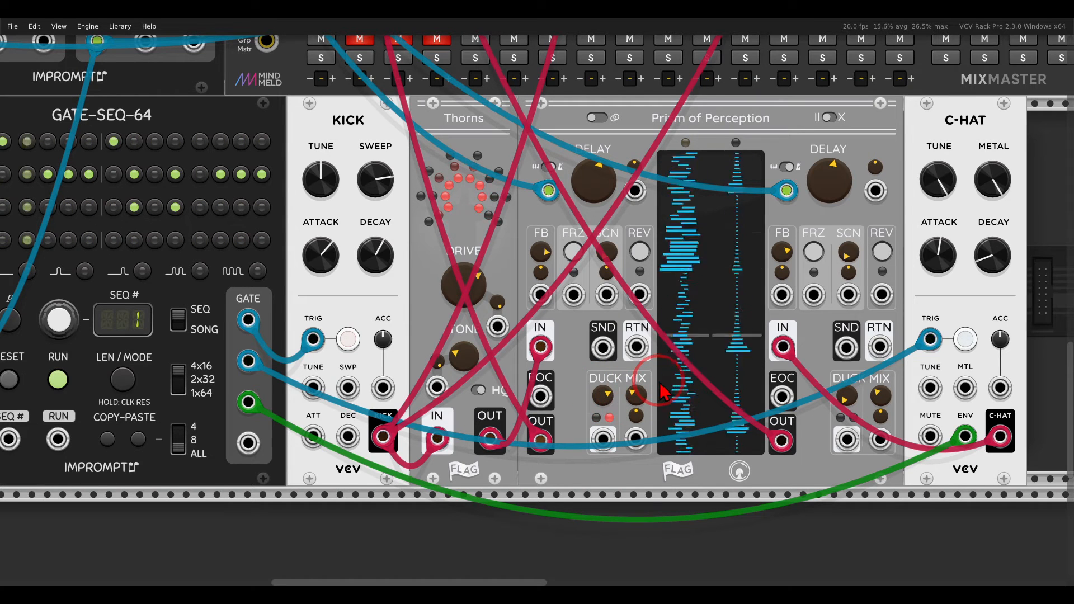
# Unmute and solo the HATS mixer channel to hear the C-HAT through the Prism's right delay
pyautogui.moveTo(988, 102)
pyautogui.mouseDown()
pyautogui.moveTo(960, 147)
pyautogui.moveTo(983, 109)
pyautogui.mouseUp()
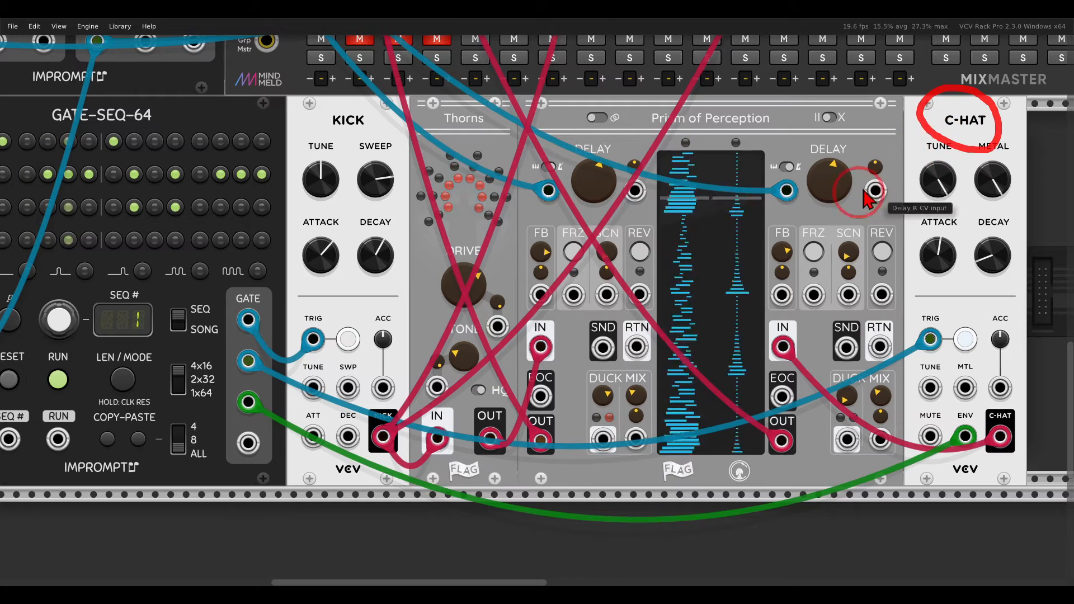
pyautogui.moveTo(877, 142)
pyautogui.mouseDown()
pyautogui.moveTo(818, 128)
pyautogui.moveTo(762, 168)
pyautogui.moveTo(822, 230)
pyautogui.moveTo(903, 185)
pyautogui.moveTo(876, 147)
pyautogui.mouseUp()
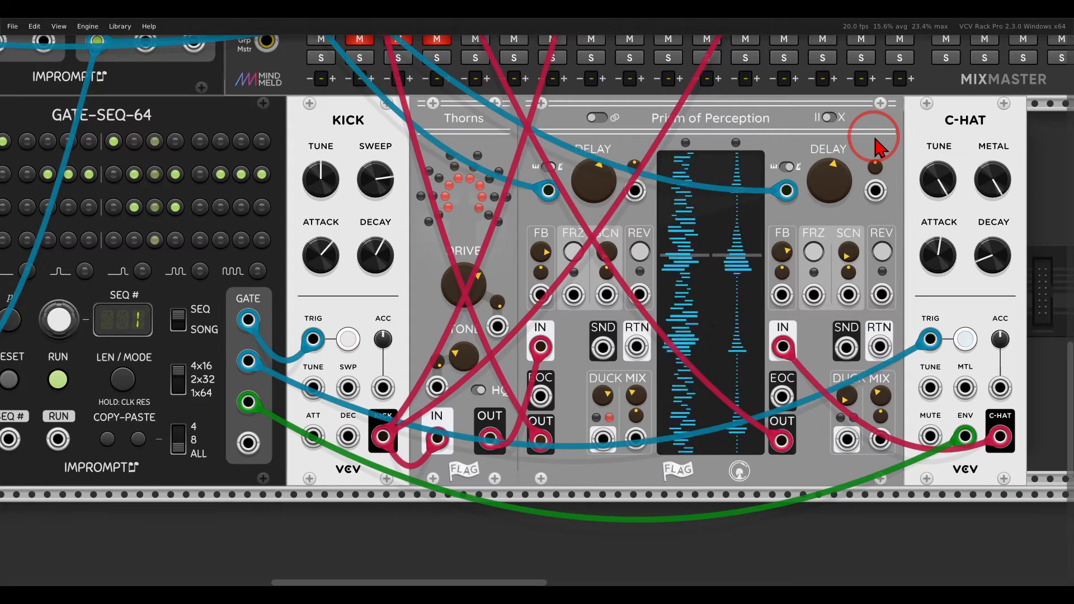
pyautogui.scroll(4, 791, 168)
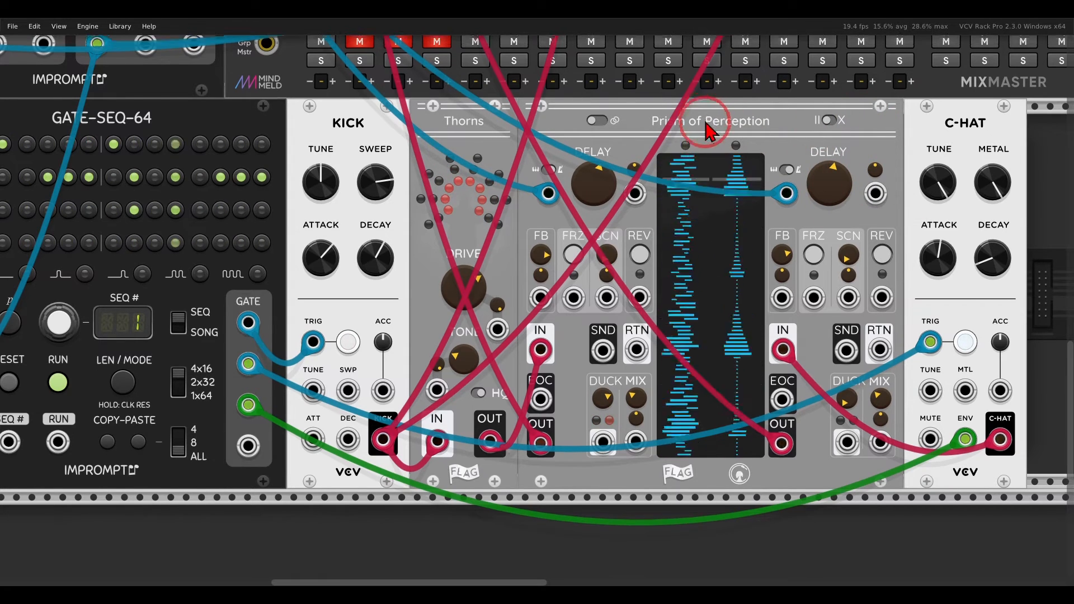
pyautogui.click(364, 173)
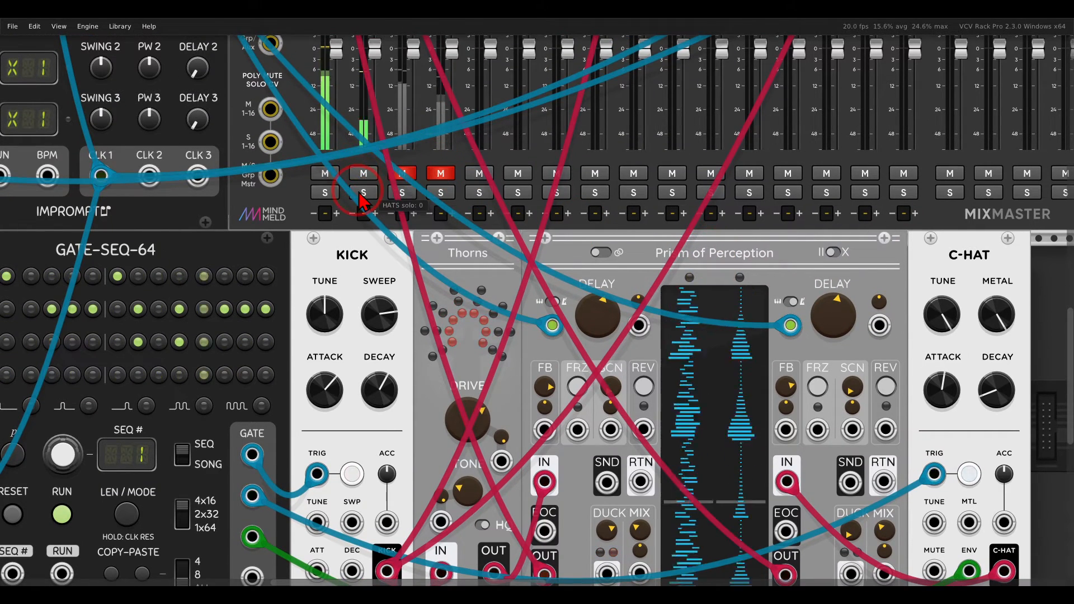
pyautogui.click(363, 192)
pyautogui.scroll(-3, 798, 263)
pyautogui.hscroll(2, 797, 263)
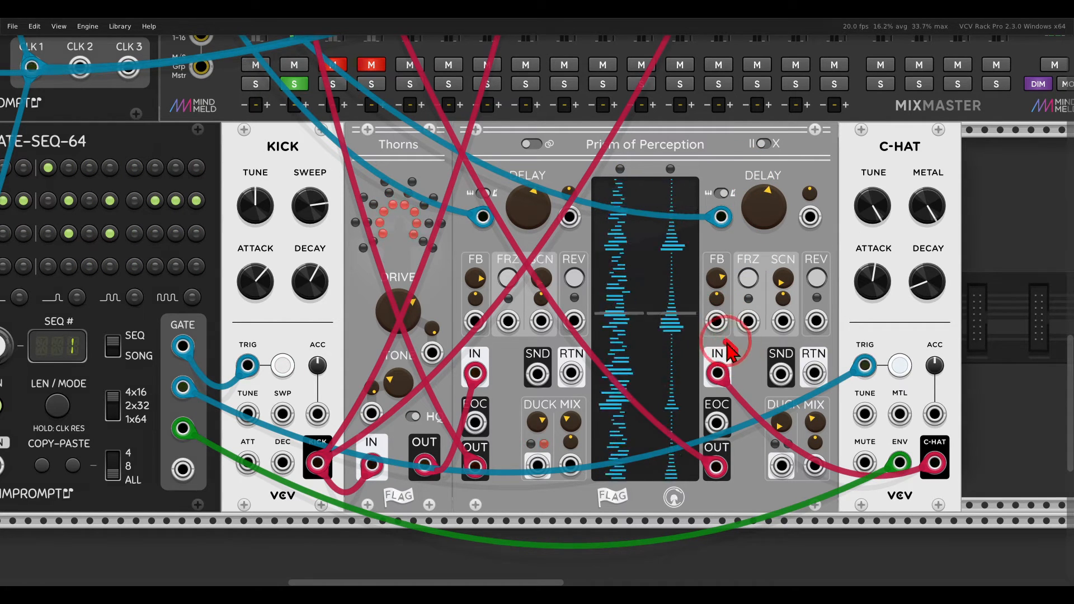
pyautogui.moveTo(690, 389); pyautogui.dragTo(747, 358)
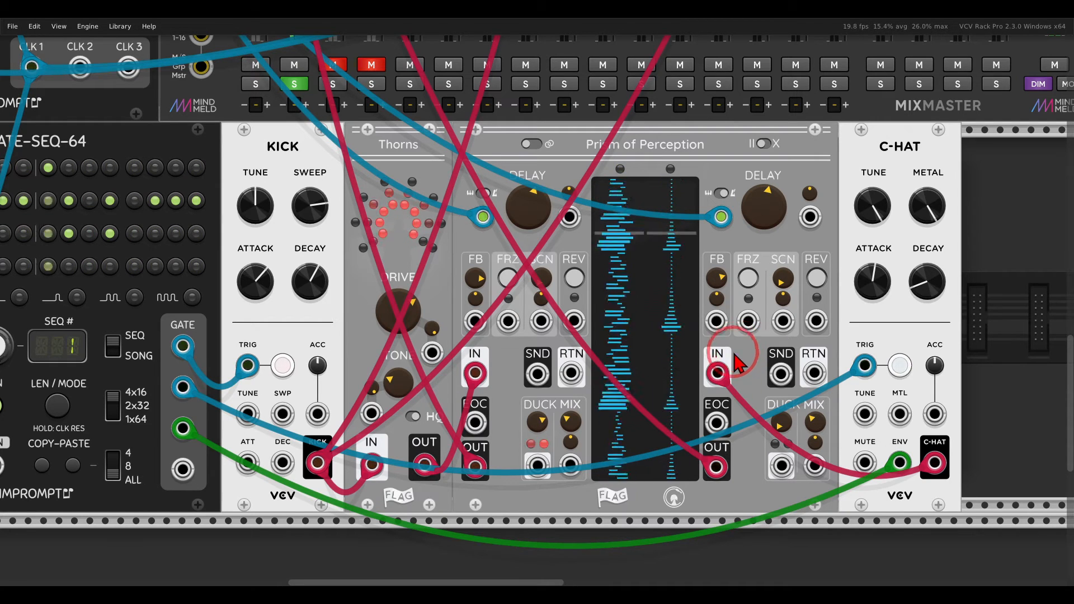
# Patch the KICK module's output into the Prism's Duck Sidechain R input
pyautogui.scroll(5, 746, 358)
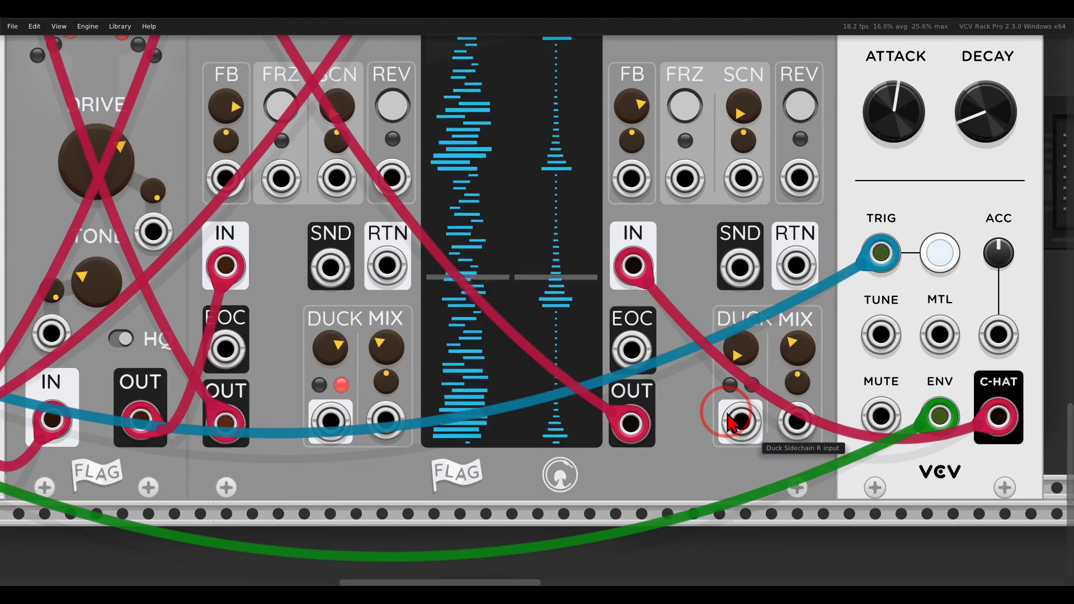
pyautogui.moveTo(730, 421)
pyautogui.mouseDown()
pyautogui.moveTo(721, 402)
pyautogui.moveTo(706, 448)
pyautogui.moveTo(772, 441)
pyautogui.moveTo(767, 400)
pyautogui.mouseUp()
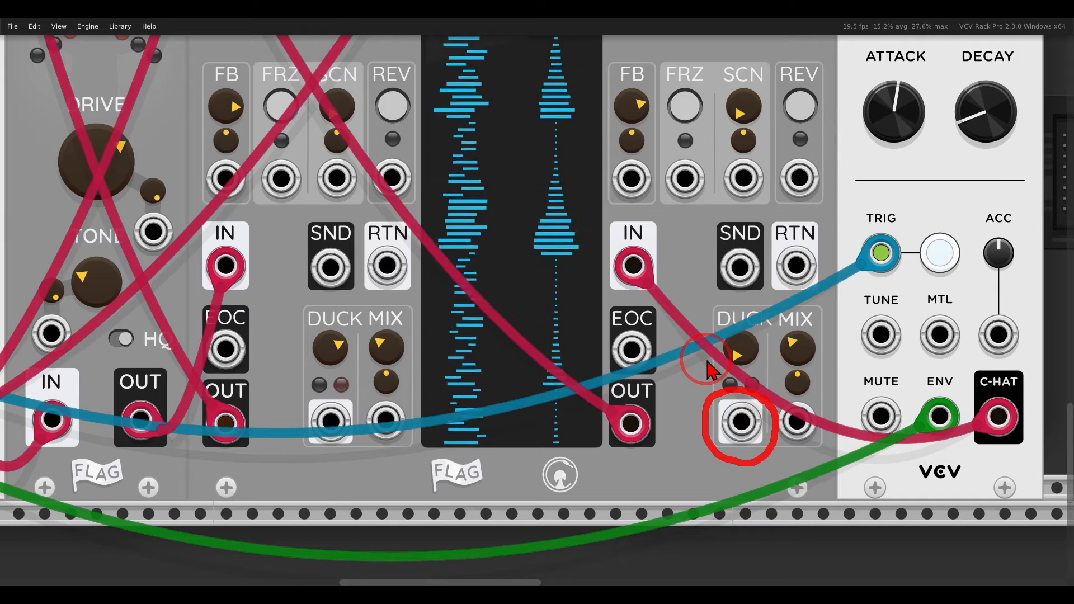
pyautogui.moveTo(694, 379); pyautogui.dragTo(716, 362)
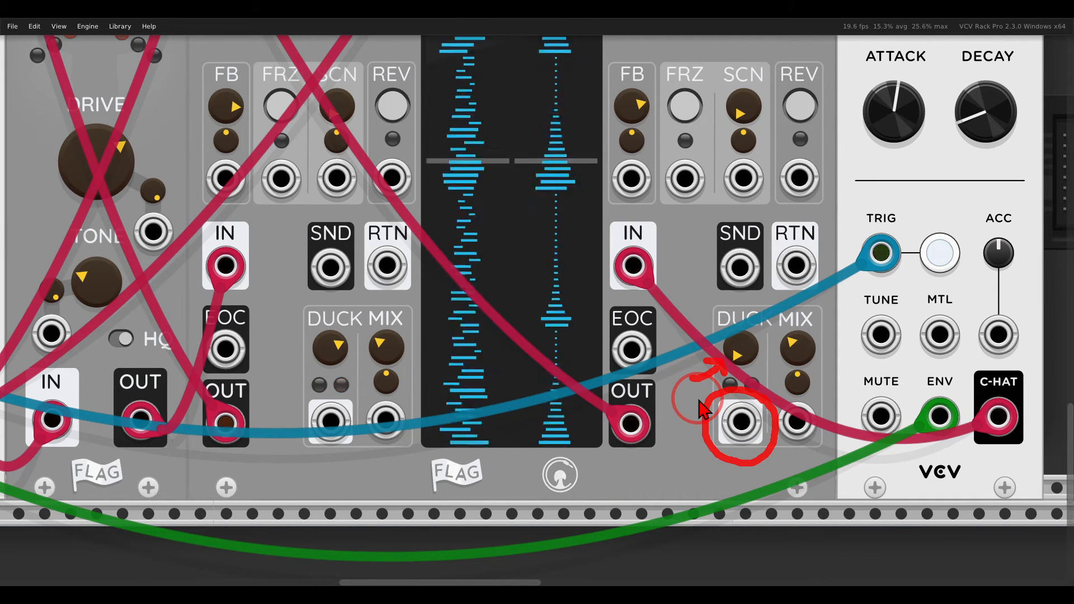
pyautogui.press('Escape')
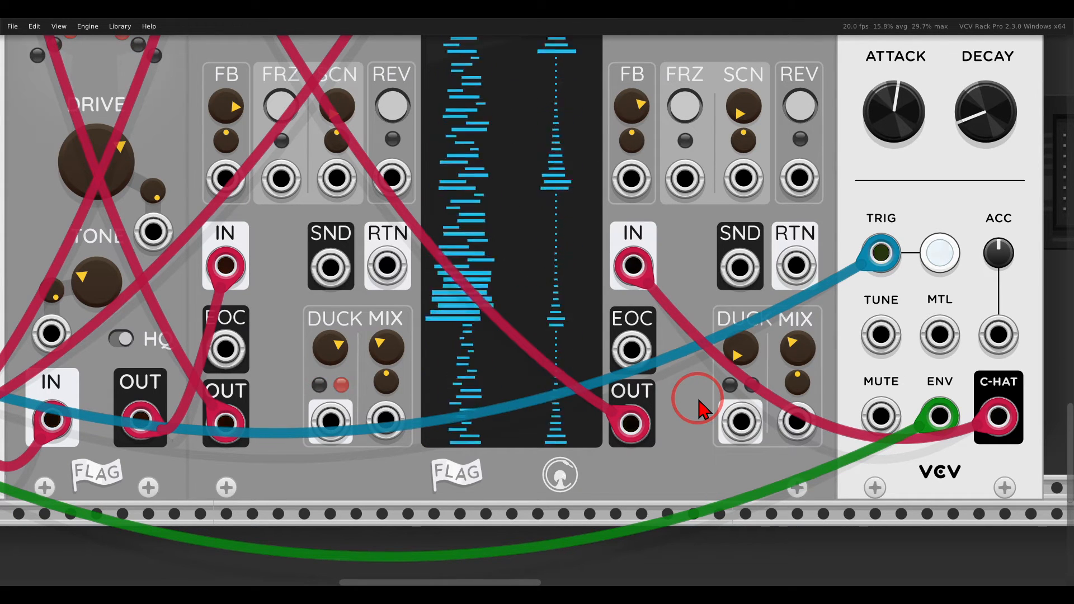
pyautogui.scroll(-1, 698, 401)
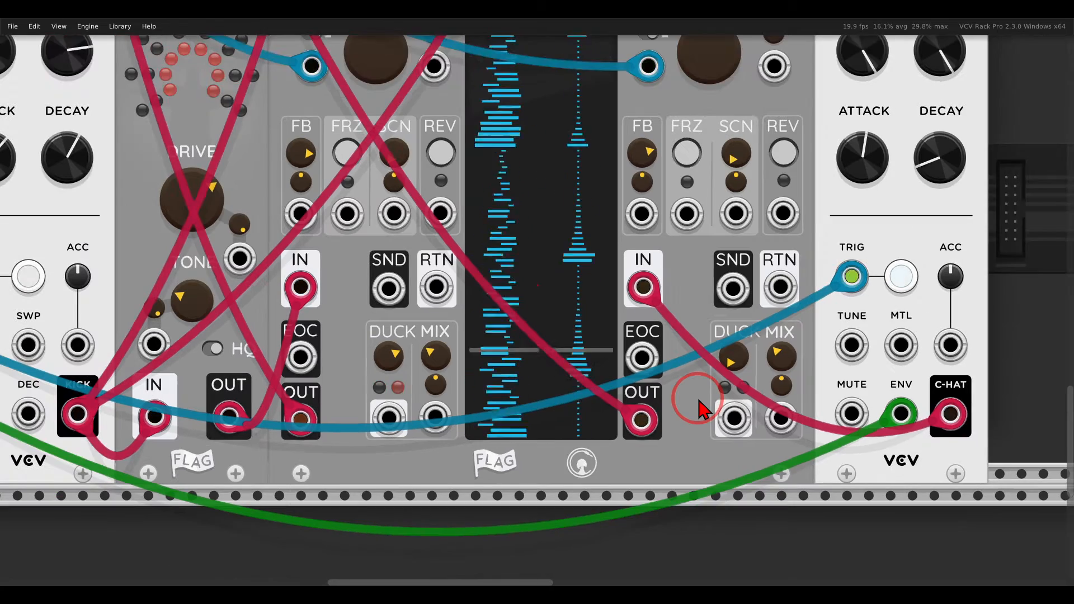
pyautogui.moveTo(699, 400); pyautogui.dragTo(776, 384)
pyautogui.moveTo(155, 397); pyautogui.dragTo(812, 398)
# Turn the Prism's Duck R fully up and adjust Mix R, trying it high before lowering it again
pyautogui.moveTo(810, 340); pyautogui.dragTo(783, 220)
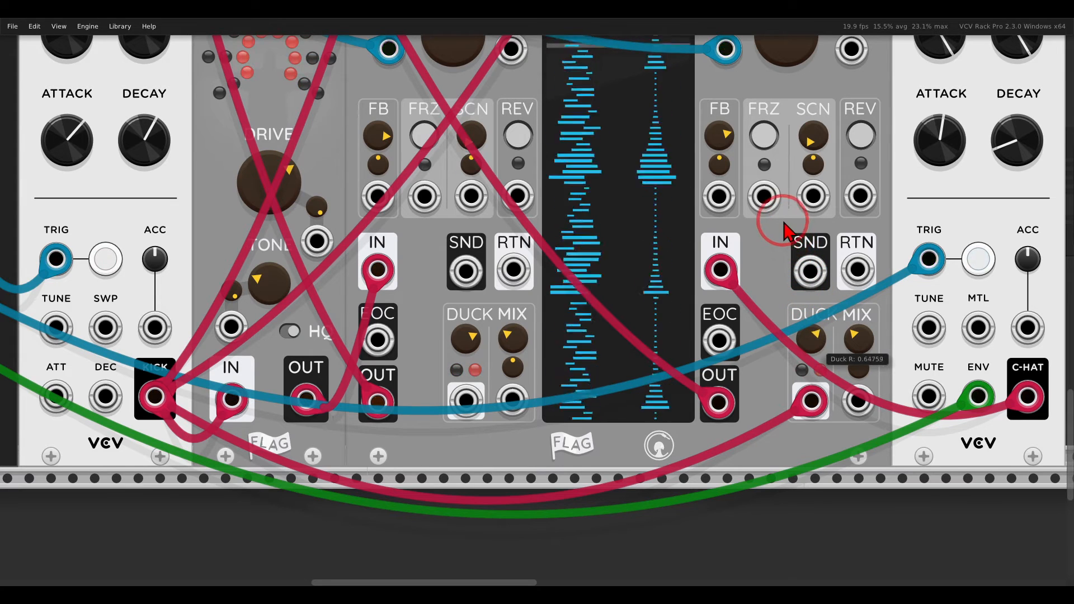
pyautogui.moveTo(858, 339); pyautogui.dragTo(818, 173)
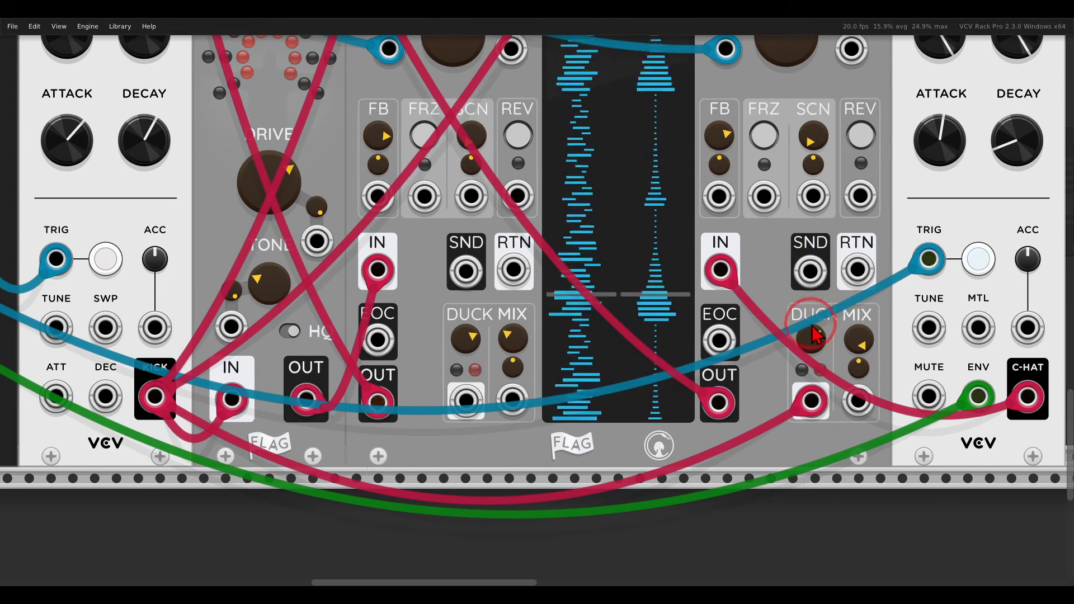
pyautogui.moveTo(811, 338); pyautogui.dragTo(792, 247)
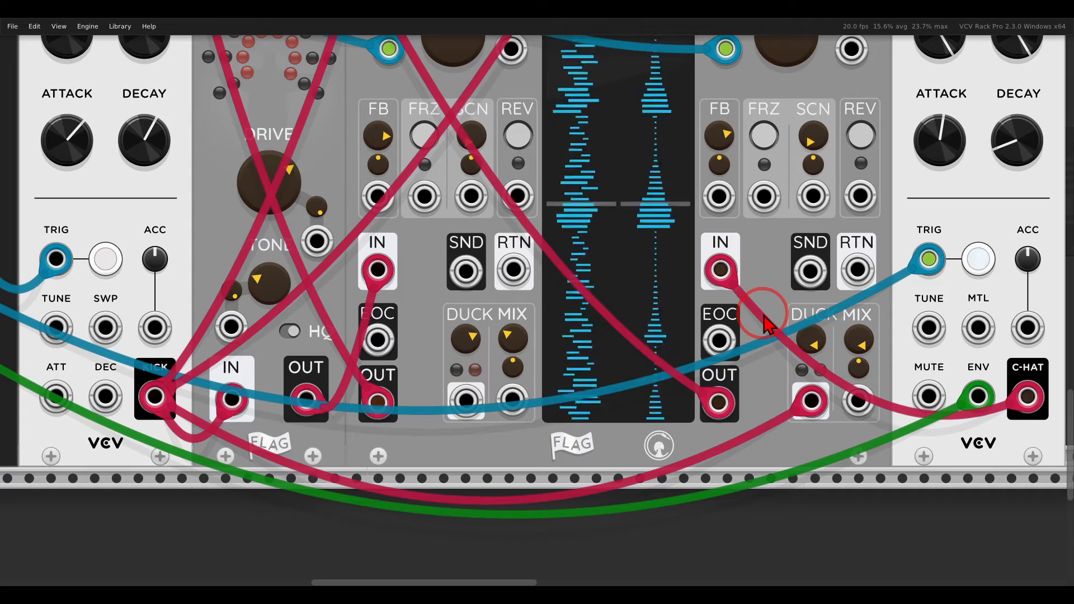
pyautogui.scroll(2, 766, 336)
pyautogui.hscroll(1, 767, 335)
pyautogui.scroll(1, 766, 355)
pyautogui.hscroll(1, 766, 355)
pyautogui.moveTo(828, 383); pyautogui.dragTo(834, 487)
# Turn off the HATS solo to hear the kick and the ducked hi-hat delay together
pyautogui.scroll(2, 694, 270)
pyautogui.hscroll(-2, 694, 269)
pyautogui.scroll(-2, 694, 262)
pyautogui.moveTo(615, 165); pyautogui.dragTo(654, 248)
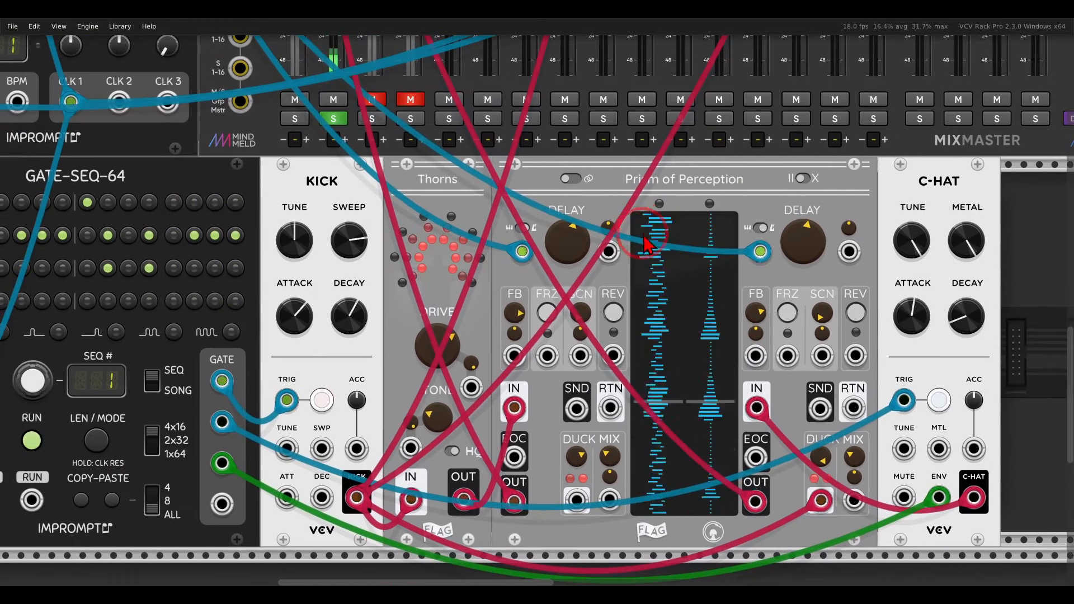
pyautogui.scroll(-2, 493, 168)
pyautogui.hscroll(-2, 492, 168)
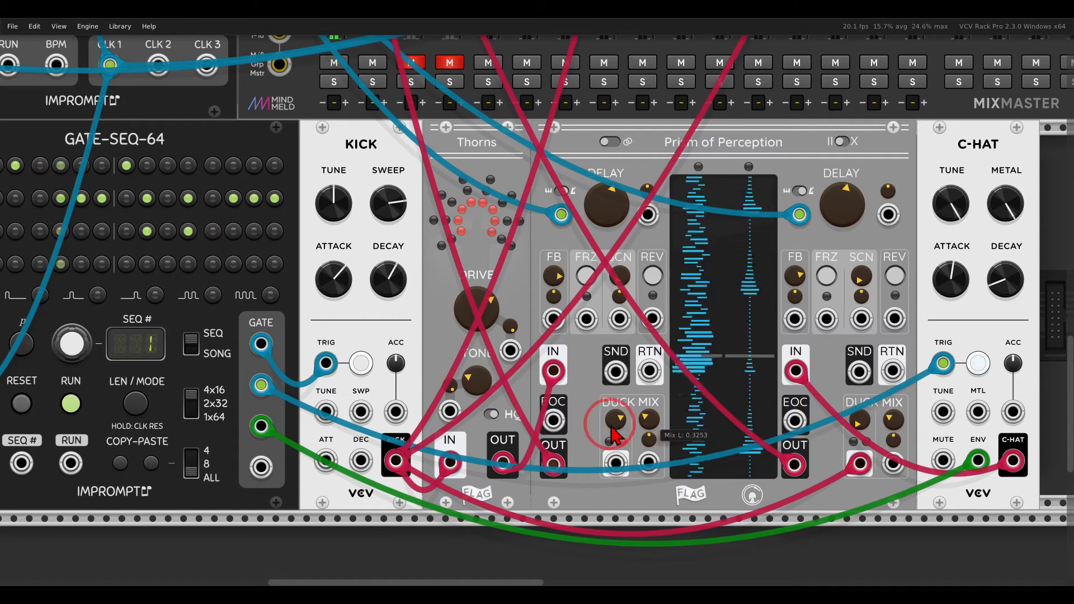
pyautogui.moveTo(611, 434)
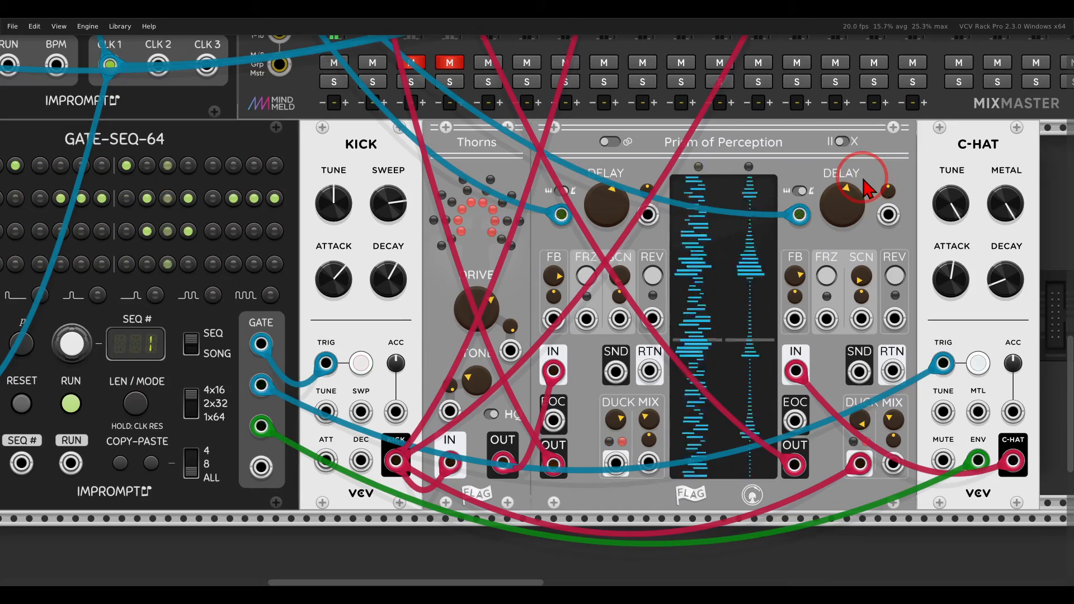
# Unmute the BASS mixer channel and examine its bordL sequencer, KICKALL and Prism of Perception chain
pyautogui.scroll(5, 499, 211)
pyautogui.hscroll(-2, 499, 211)
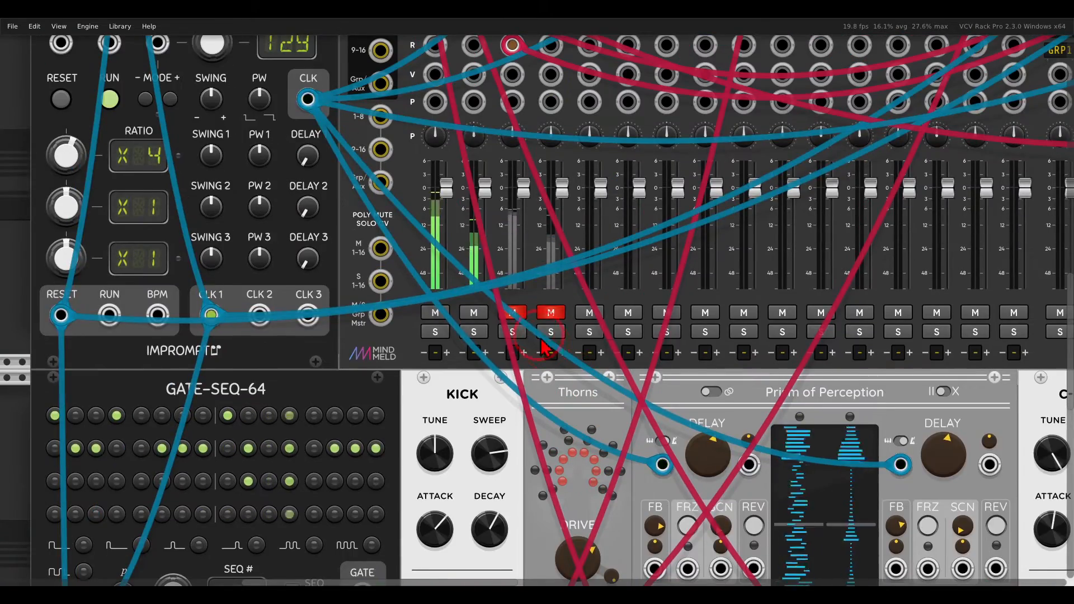
pyautogui.click(521, 313)
pyautogui.scroll(-2, 521, 313)
pyautogui.moveTo(516, 161); pyautogui.dragTo(459, 457)
pyautogui.moveTo(332, 87)
pyautogui.mouseDown()
pyautogui.moveTo(271, 106)
pyautogui.moveTo(351, 123)
pyautogui.moveTo(333, 87)
pyautogui.mouseUp()
pyautogui.moveTo(328, 86)
pyautogui.mouseDown()
pyautogui.moveTo(503, 116)
pyautogui.moveTo(499, 130)
pyautogui.mouseUp()
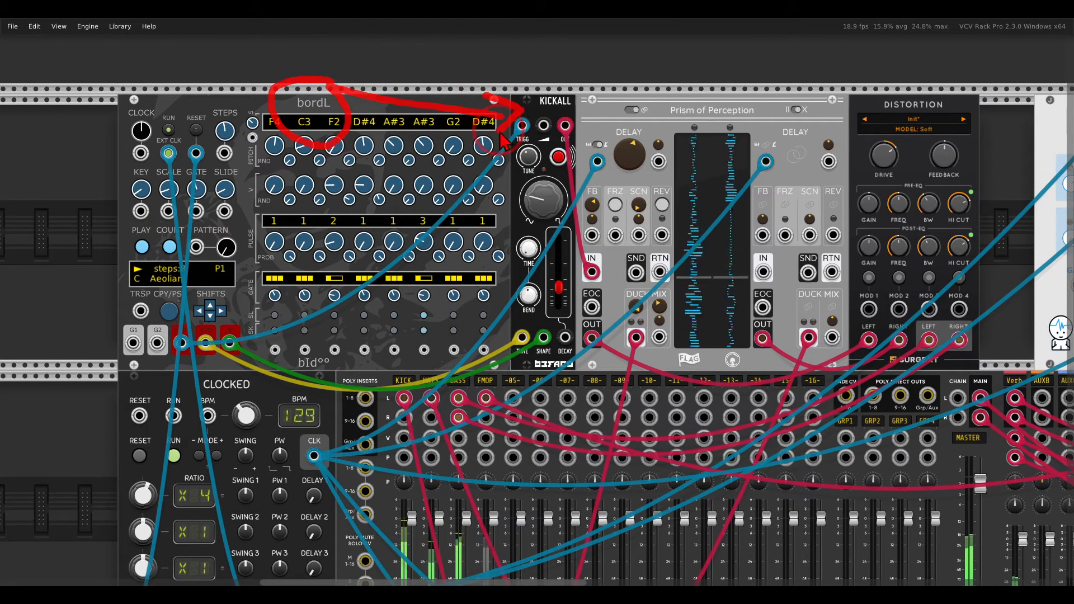
pyautogui.moveTo(765, 96)
pyautogui.mouseDown()
pyautogui.moveTo(690, 84)
pyautogui.moveTo(660, 127)
pyautogui.moveTo(761, 118)
pyautogui.mouseUp()
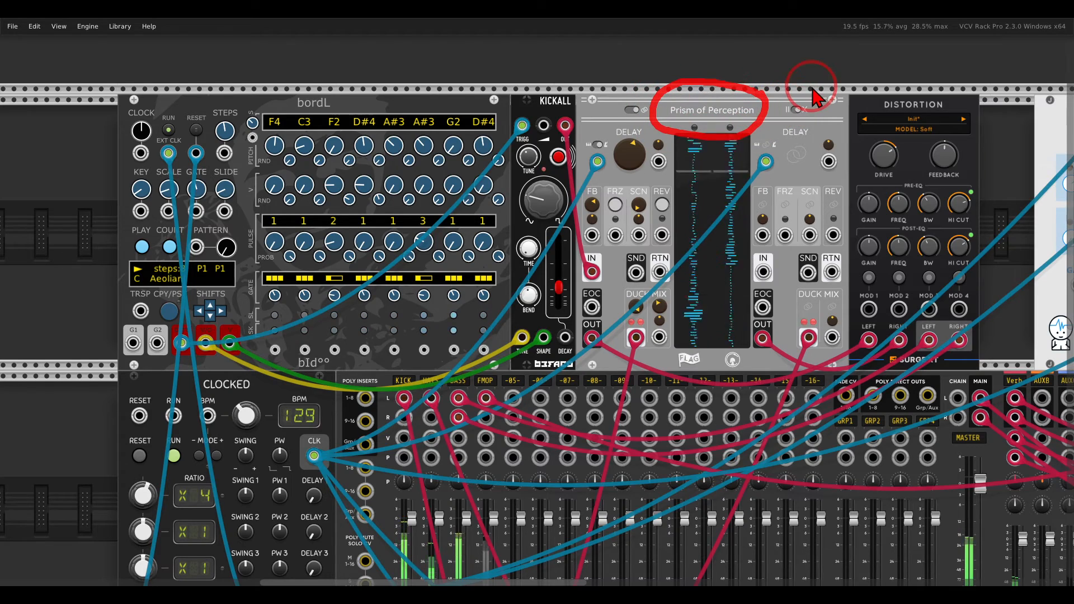
pyautogui.scroll(2, 775, 221)
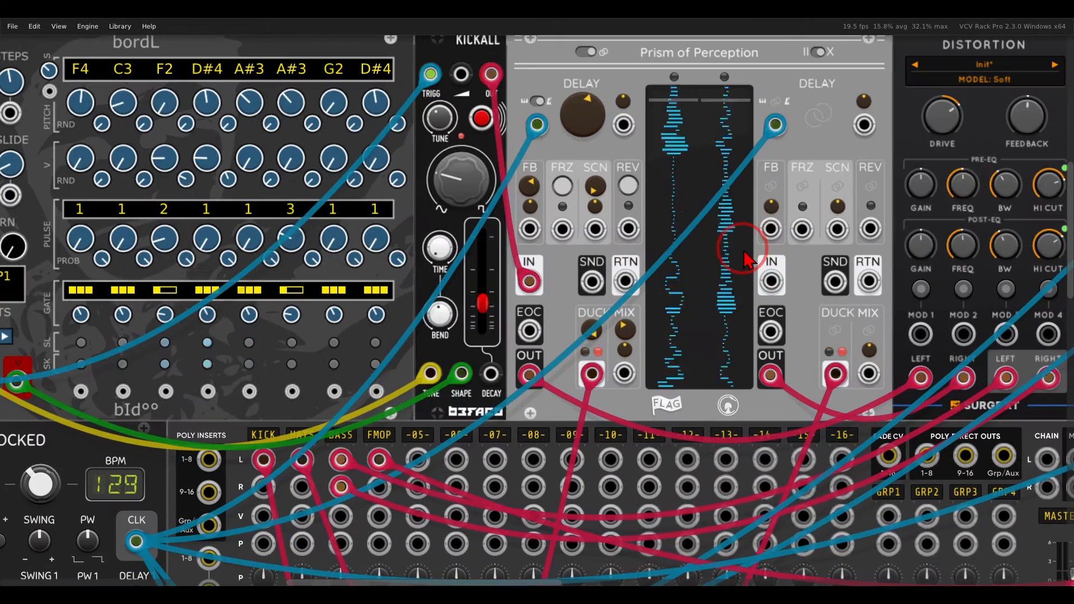
# Examine the sidechain cables feeding the Duck L and Duck R inputs of the bass channel's Prism of Perception
pyautogui.moveTo(841, 51)
pyautogui.mouseDown()
pyautogui.moveTo(817, 37)
pyautogui.moveTo(842, 80)
pyautogui.moveTo(834, 43)
pyautogui.mouseUp()
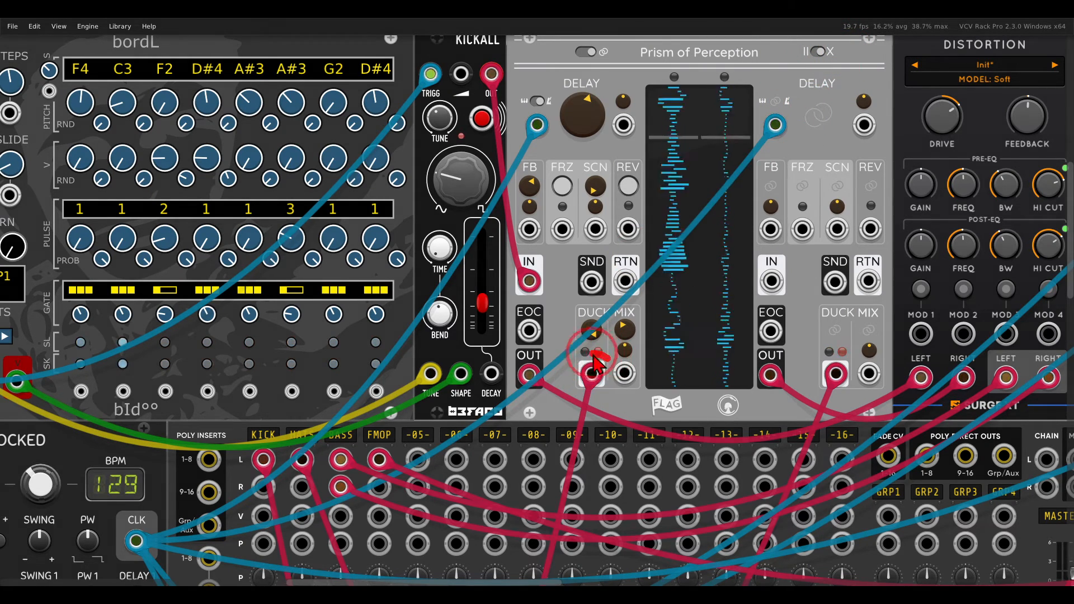
pyautogui.moveTo(594, 351)
pyautogui.mouseDown()
pyautogui.moveTo(587, 407)
pyautogui.moveTo(603, 354)
pyautogui.mouseUp()
pyautogui.moveTo(847, 353)
pyautogui.mouseDown()
pyautogui.moveTo(827, 352)
pyautogui.moveTo(832, 396)
pyautogui.moveTo(851, 352)
pyautogui.mouseUp()
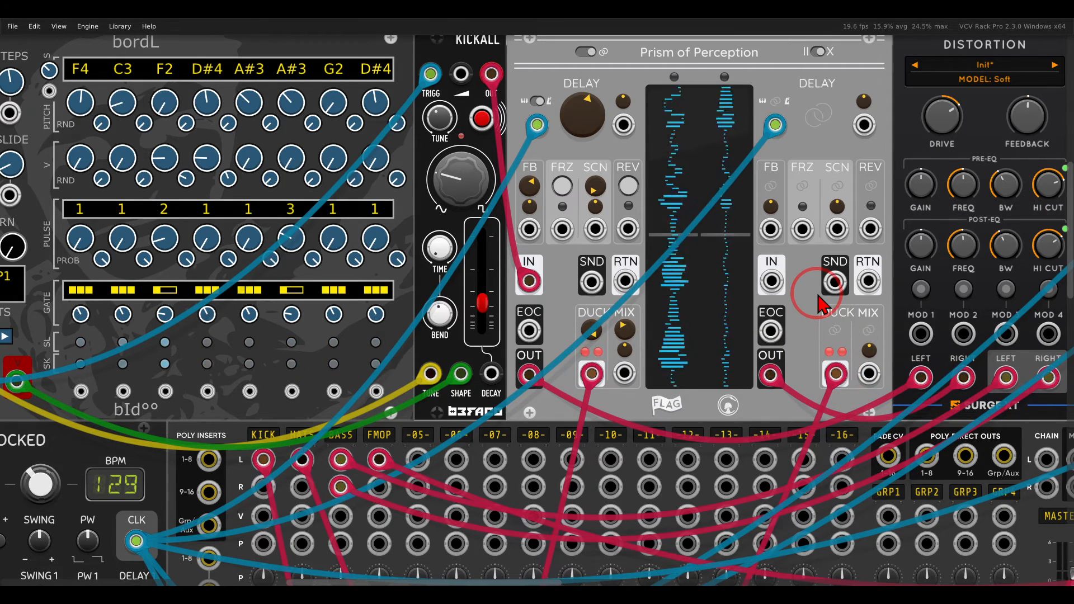
# Unmute the FMOP mixer channel and examine its 8Seq, FM-OP and Prince of Perception chain
pyautogui.scroll(-5, 808, 297)
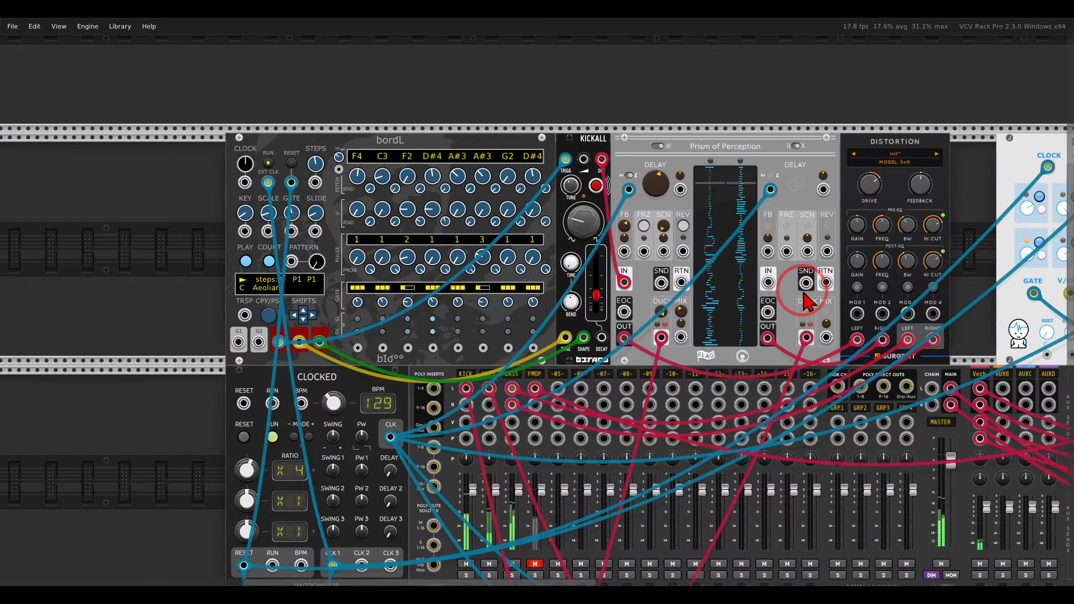
pyautogui.moveTo(803, 292); pyautogui.dragTo(575, 302)
pyautogui.click(502, 525)
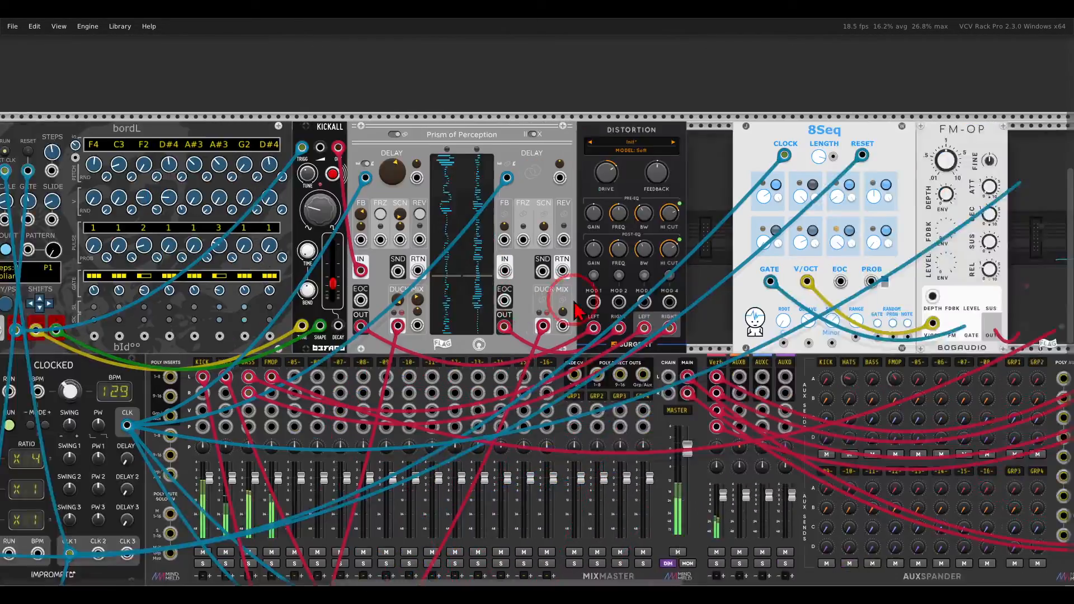
pyautogui.moveTo(901, 310); pyautogui.dragTo(587, 307)
pyautogui.scroll(3, 628, 211)
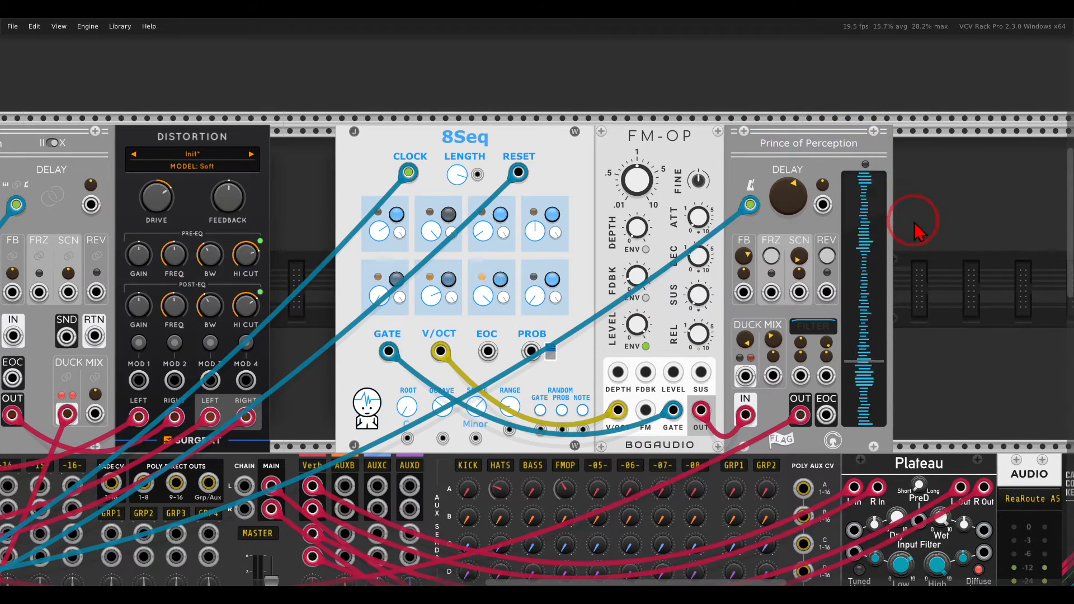
pyautogui.scroll(3, 859, 211)
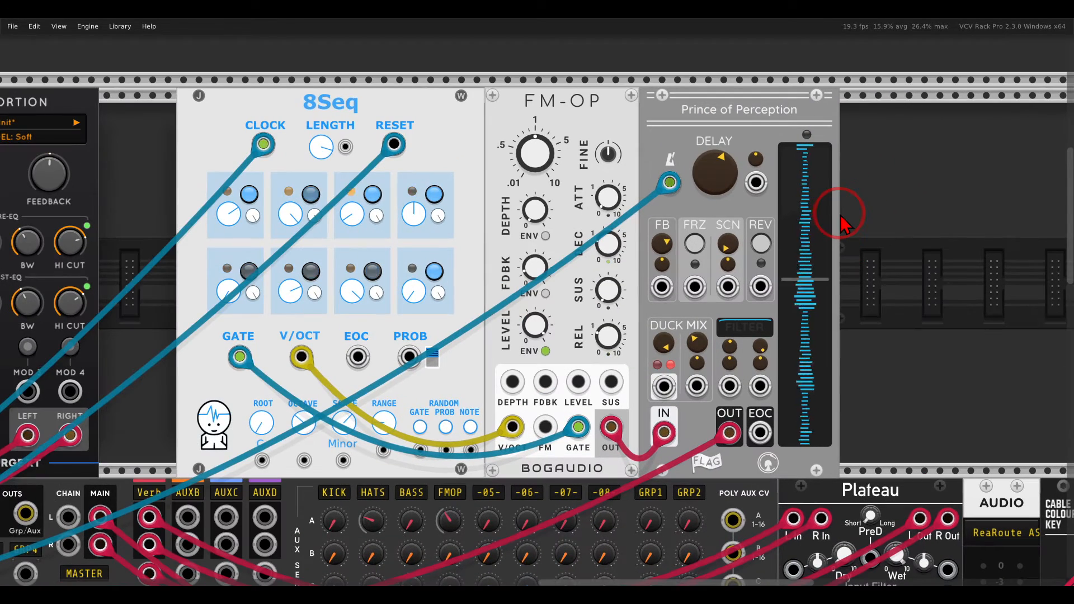
pyautogui.moveTo(675, 314)
pyautogui.mouseDown()
pyautogui.moveTo(649, 325)
pyautogui.moveTo(638, 380)
pyautogui.moveTo(674, 405)
pyautogui.moveTo(694, 366)
pyautogui.moveTo(676, 313)
pyautogui.mouseUp()
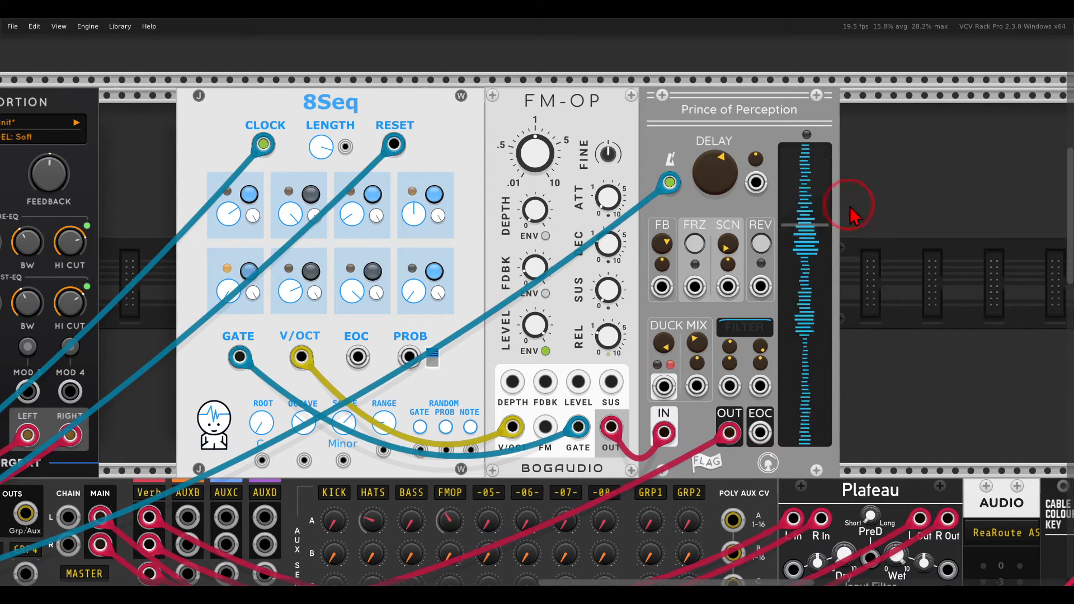
pyautogui.scroll(-2, 455, 385)
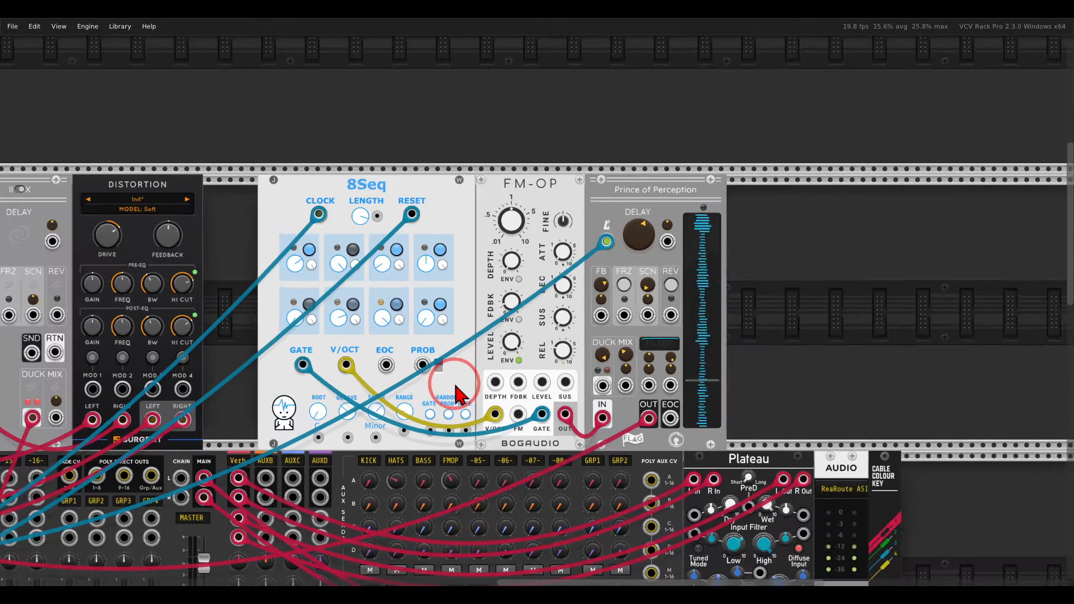
# Look over the whole patch while the kick, hats, bass and FMOP channels play together
pyautogui.moveTo(523, 368); pyautogui.dragTo(663, 298)
pyautogui.scroll(-5, 667, 307)
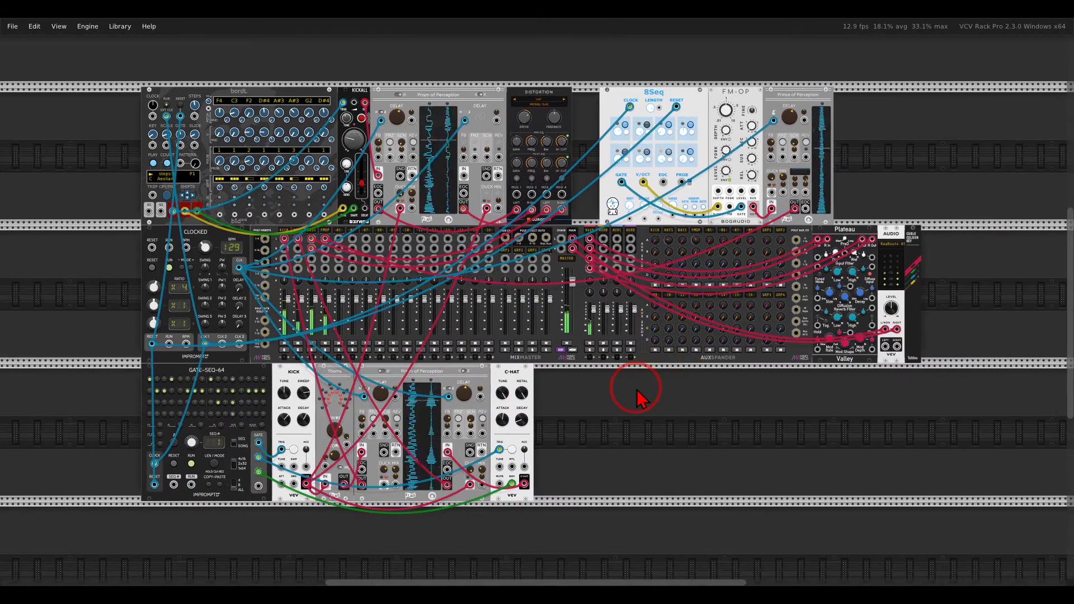
pyautogui.scroll(1, 636, 392)
pyautogui.moveTo(633, 382); pyautogui.dragTo(653, 408)
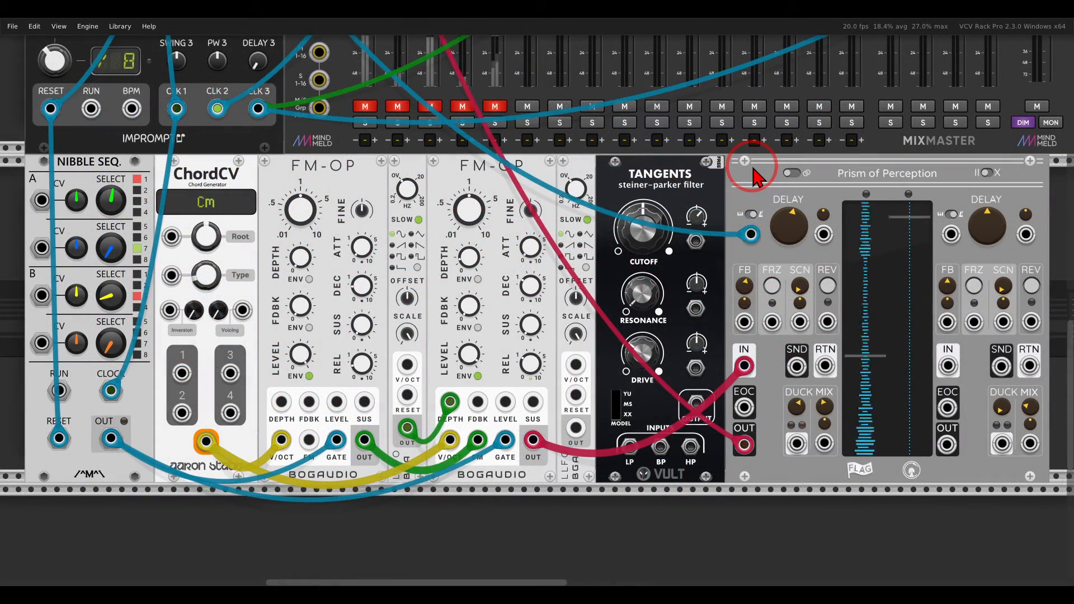
# In the chord patch, examine the Prism's SND and RTN jacks and the NIBBLE SEQ, ChordCV and dual FM-OP voice
pyautogui.moveTo(837, 336)
pyautogui.mouseDown()
pyautogui.moveTo(777, 358)
pyautogui.moveTo(836, 326)
pyautogui.mouseUp()
pyautogui.moveTo(1034, 344)
pyautogui.mouseDown()
pyautogui.moveTo(995, 381)
pyautogui.moveTo(1038, 369)
pyautogui.moveTo(1024, 339)
pyautogui.mouseUp()
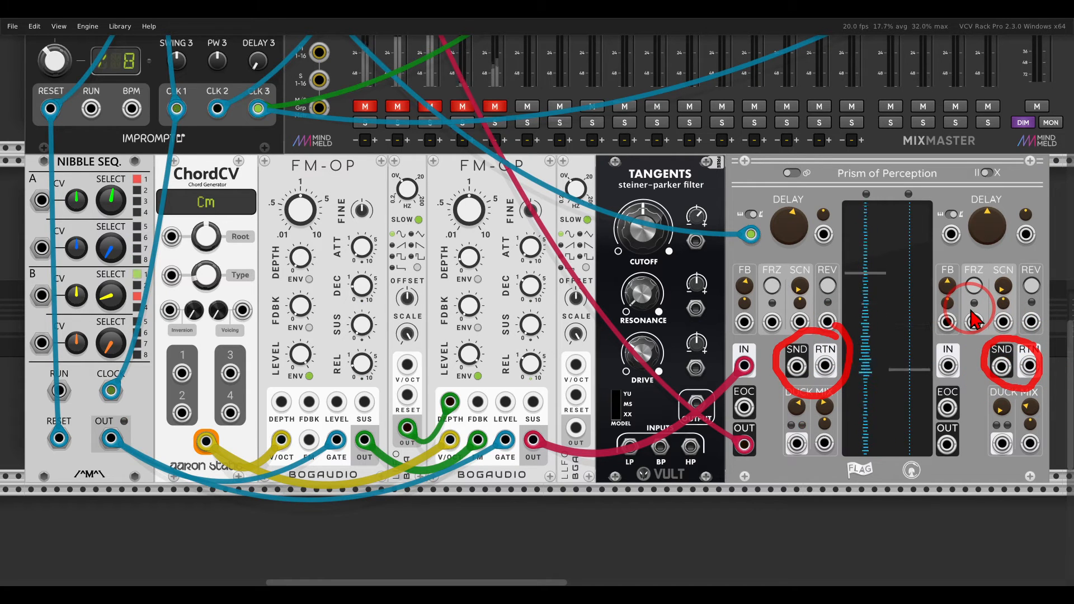
pyautogui.press('Escape')
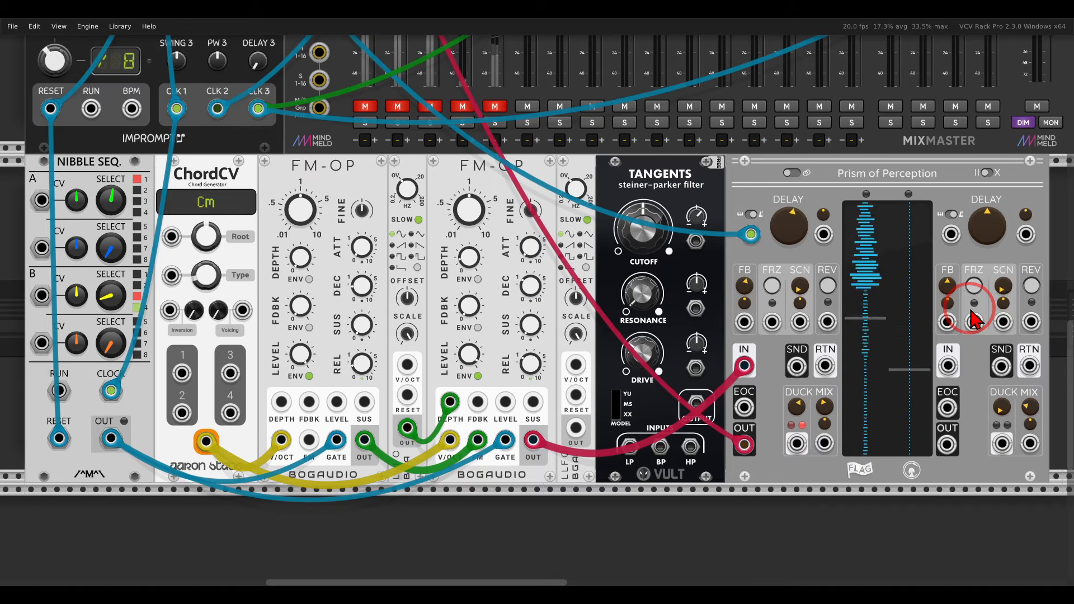
pyautogui.moveTo(223, 159)
pyautogui.mouseDown()
pyautogui.moveTo(168, 206)
pyautogui.moveTo(247, 181)
pyautogui.moveTo(235, 159)
pyautogui.mouseUp()
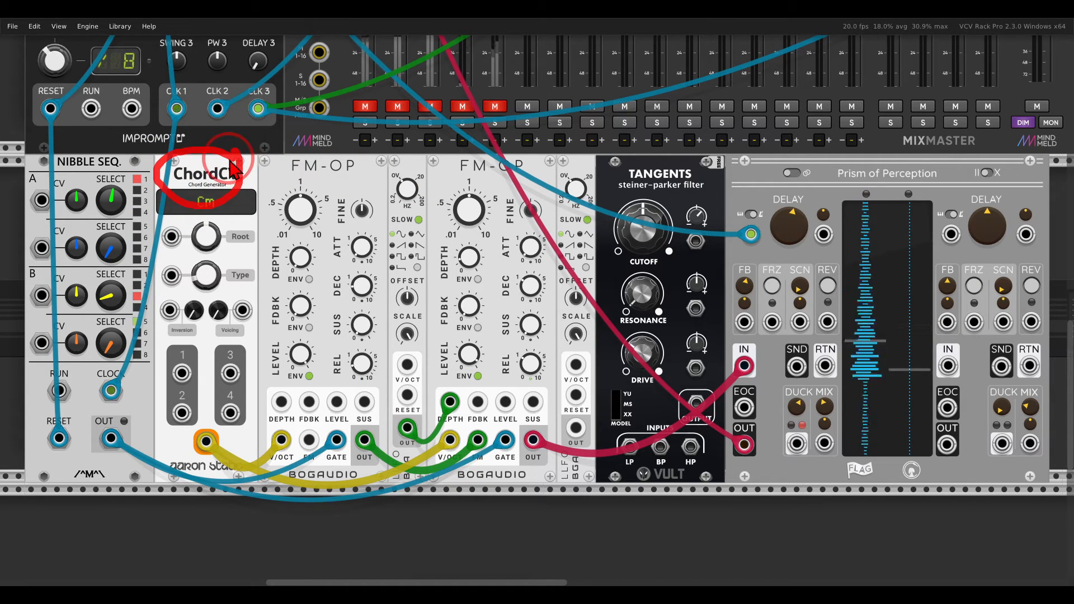
pyautogui.moveTo(122, 147)
pyautogui.mouseDown()
pyautogui.moveTo(46, 160)
pyautogui.moveTo(104, 193)
pyautogui.moveTo(125, 158)
pyautogui.mouseUp()
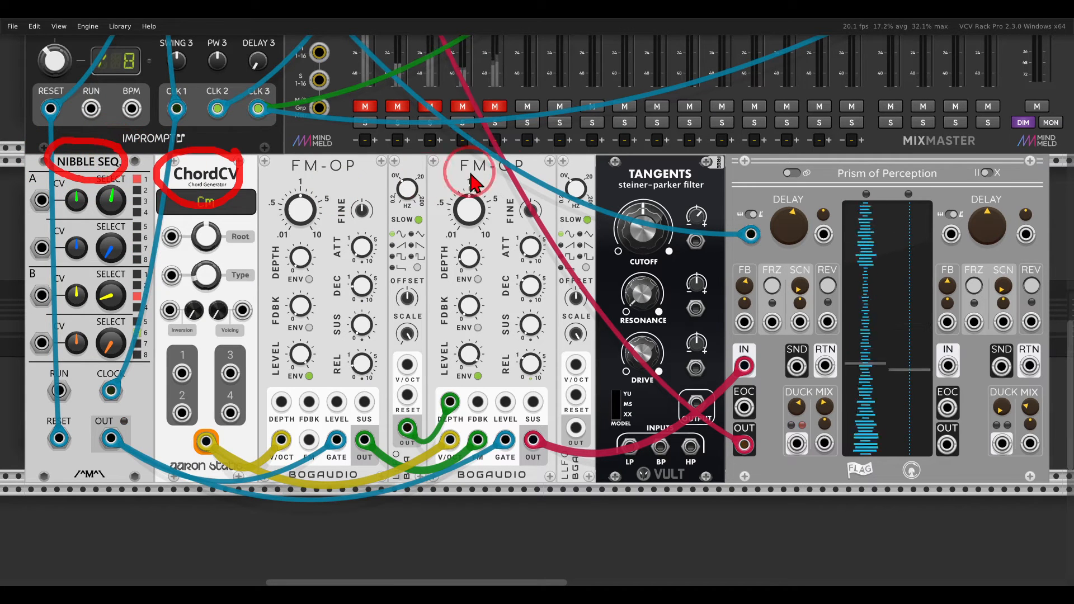
pyautogui.moveTo(534, 160)
pyautogui.mouseDown()
pyautogui.moveTo(482, 140)
pyautogui.moveTo(254, 168)
pyautogui.moveTo(529, 174)
pyautogui.mouseUp()
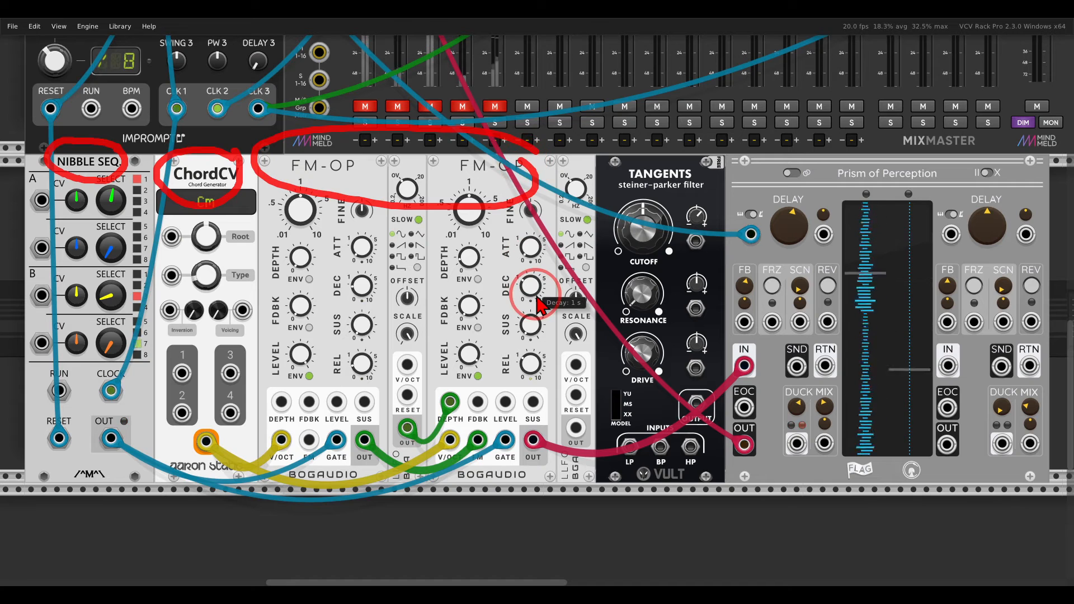
pyautogui.press('Escape')
# Unmute the CHRD mixer channel to hear the chords through the Prism without its send and return connected
pyautogui.click(365, 107)
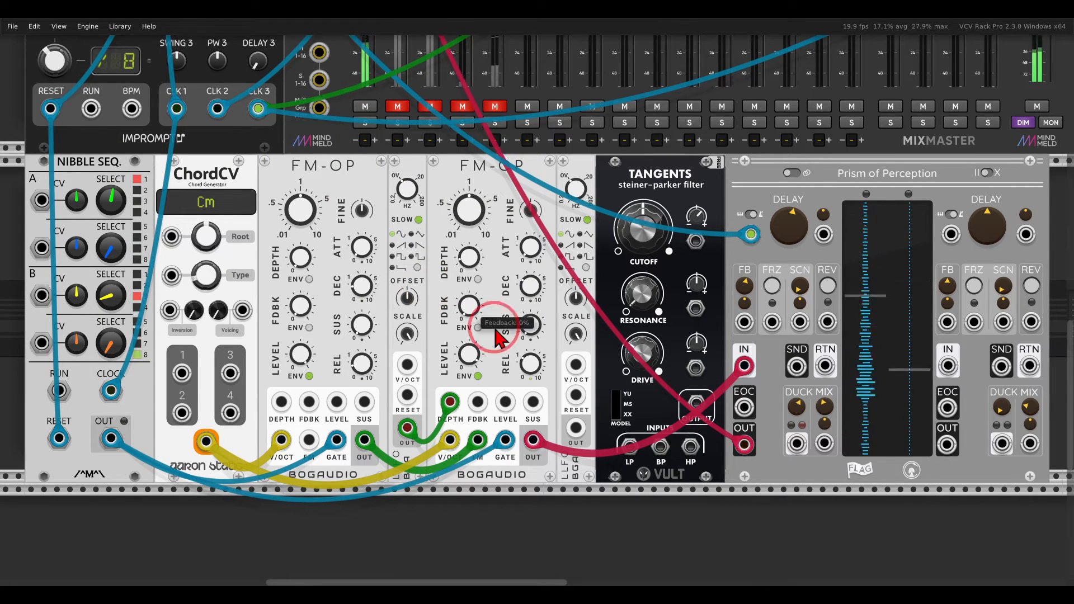
pyautogui.moveTo(810, 280); pyautogui.dragTo(677, 256)
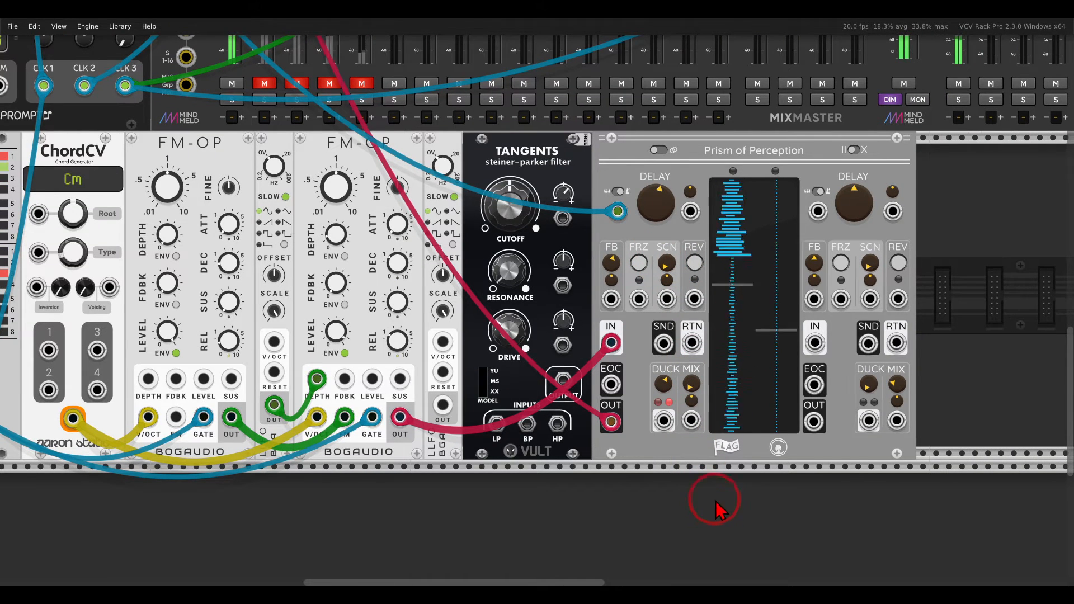
pyautogui.moveTo(699, 397); pyautogui.dragTo(650, 370)
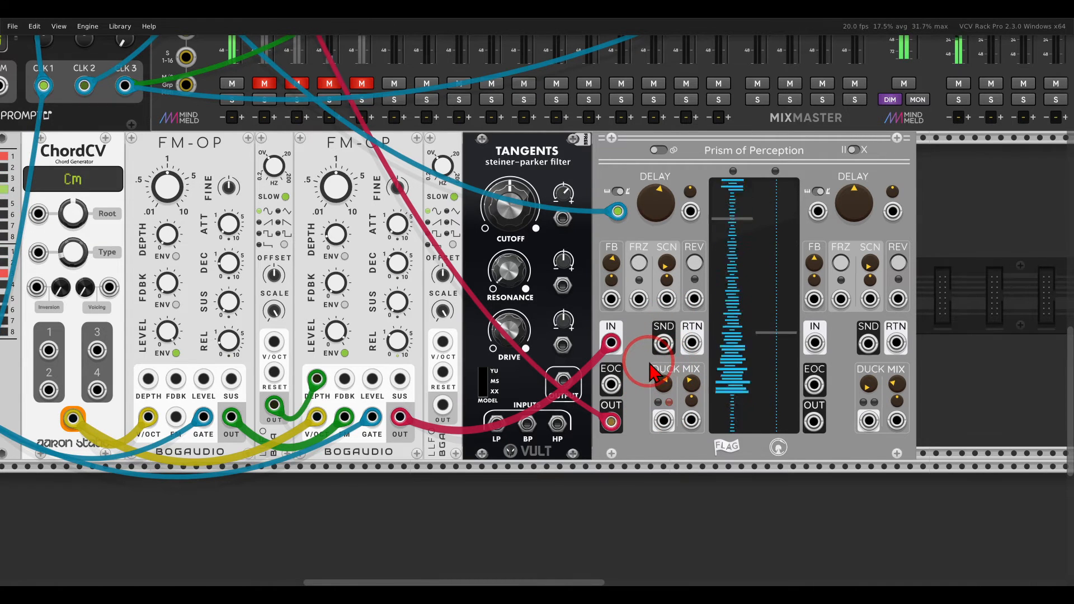
pyautogui.scroll(2, 651, 369)
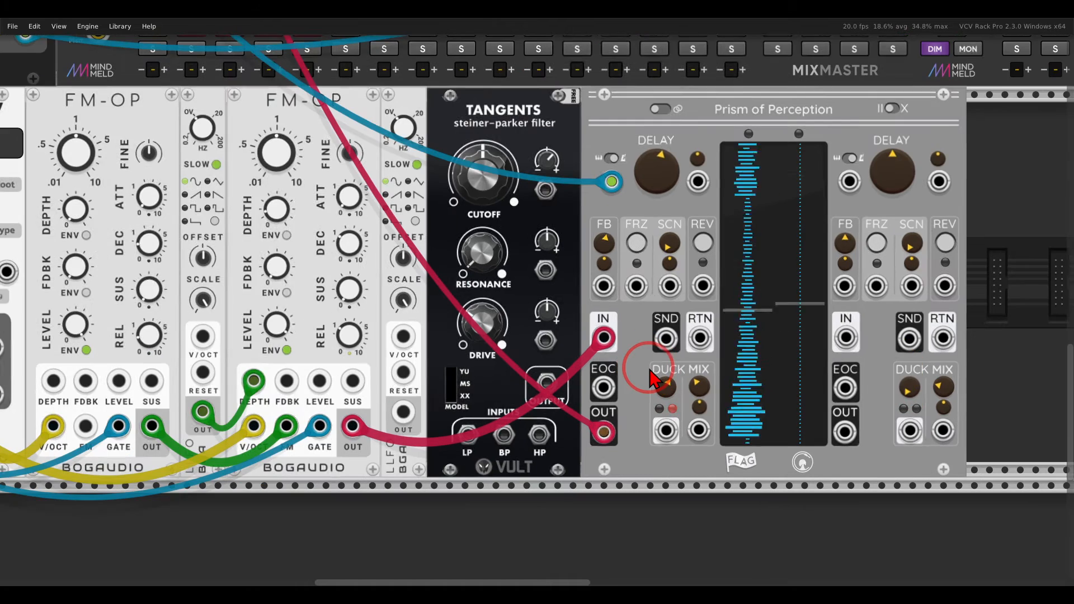
pyautogui.scroll(1, 651, 367)
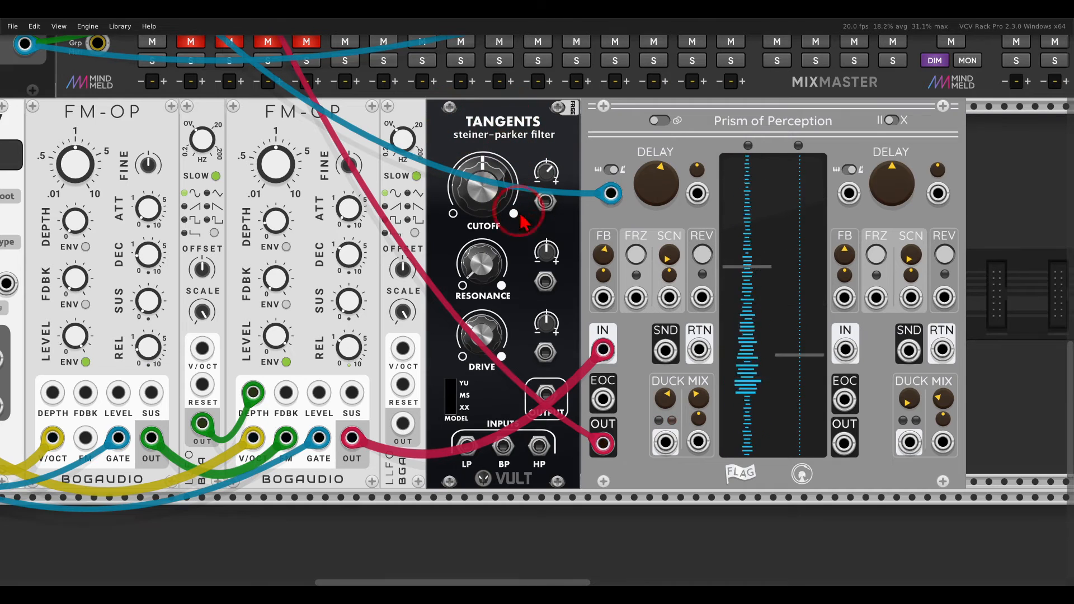
# Insert the Tangents filter in the Prism's delay loop by patching SND L to its LP input and its output to RTN L
pyautogui.moveTo(669, 358); pyautogui.dragTo(469, 445)
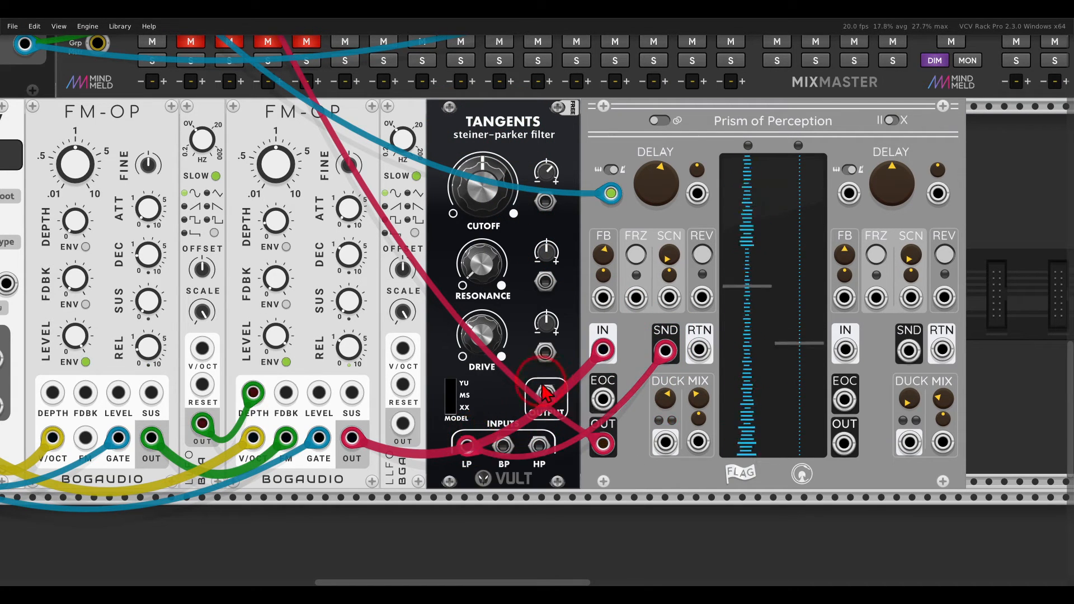
pyautogui.moveTo(546, 395); pyautogui.dragTo(671, 409)
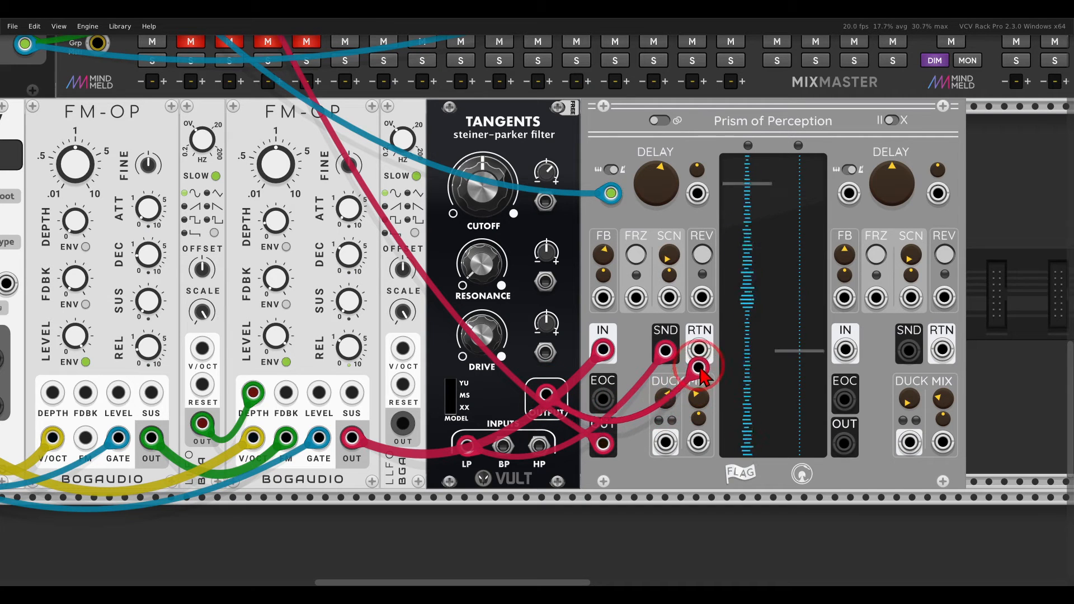
pyautogui.moveTo(702, 357); pyautogui.dragTo(700, 351)
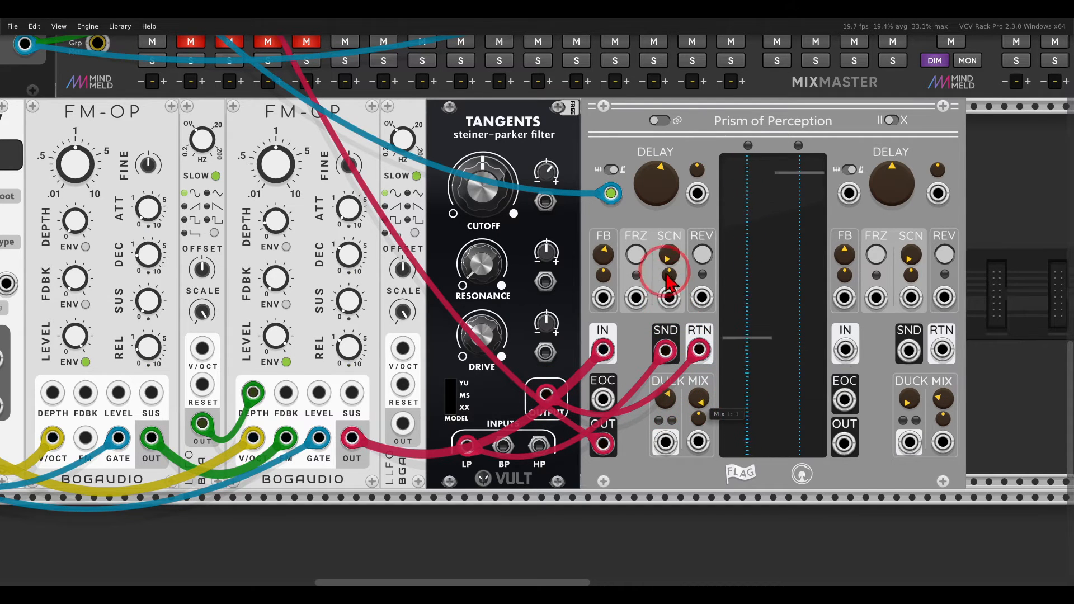
# Turn the Prism's Mix L up to 1 and sweep the Tangents Cutoff, leaving it at 0.46
pyautogui.moveTo(666, 274); pyautogui.dragTo(631, 239)
pyautogui.moveTo(488, 275); pyautogui.dragTo(462, 177)
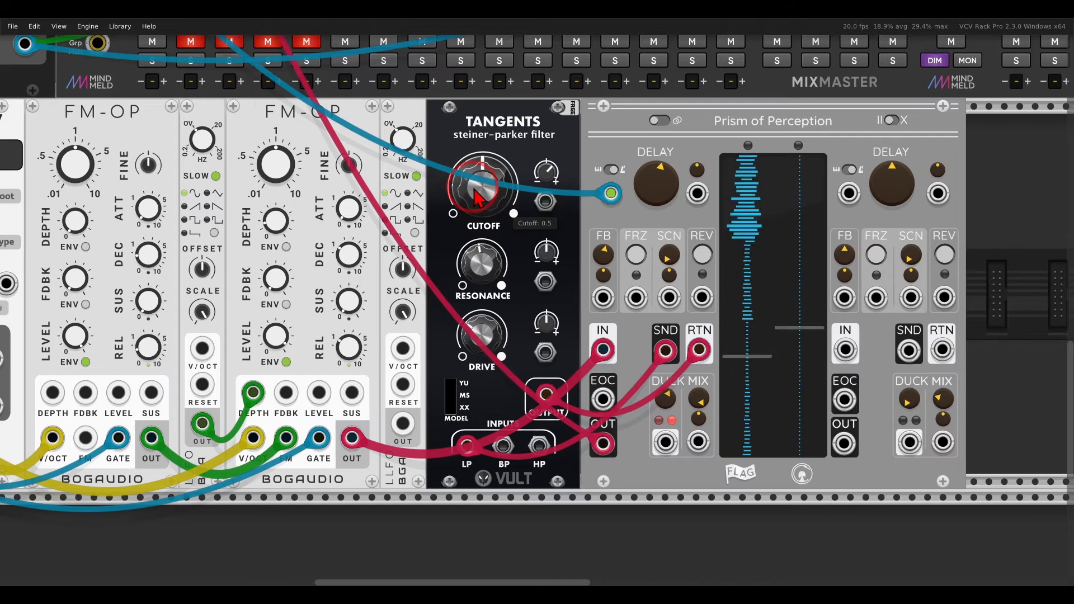
pyautogui.moveTo(477, 199)
pyautogui.mouseDown()
pyautogui.moveTo(467, 178)
pyautogui.moveTo(504, 242)
pyautogui.moveTo(466, 171)
pyautogui.moveTo(494, 207)
pyautogui.mouseUp()
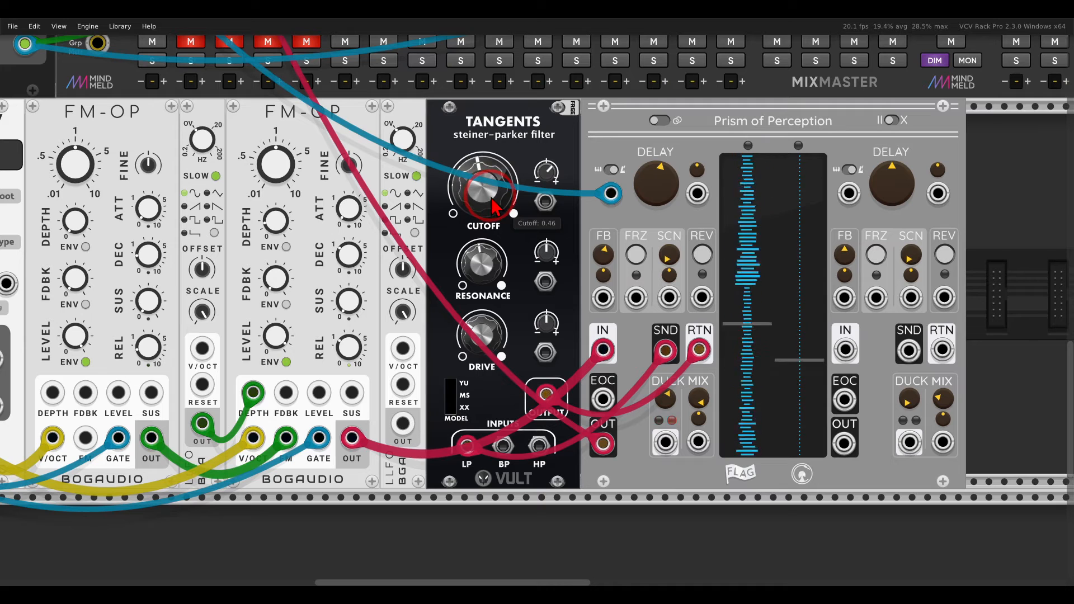
# Modulate the Tangents cutoff from the second LLFO's output, with Mix L at about 0.34, Resonance at 0.495 and Cutoff at 0.43
pyautogui.moveTo(403, 423); pyautogui.dragTo(496, 189)
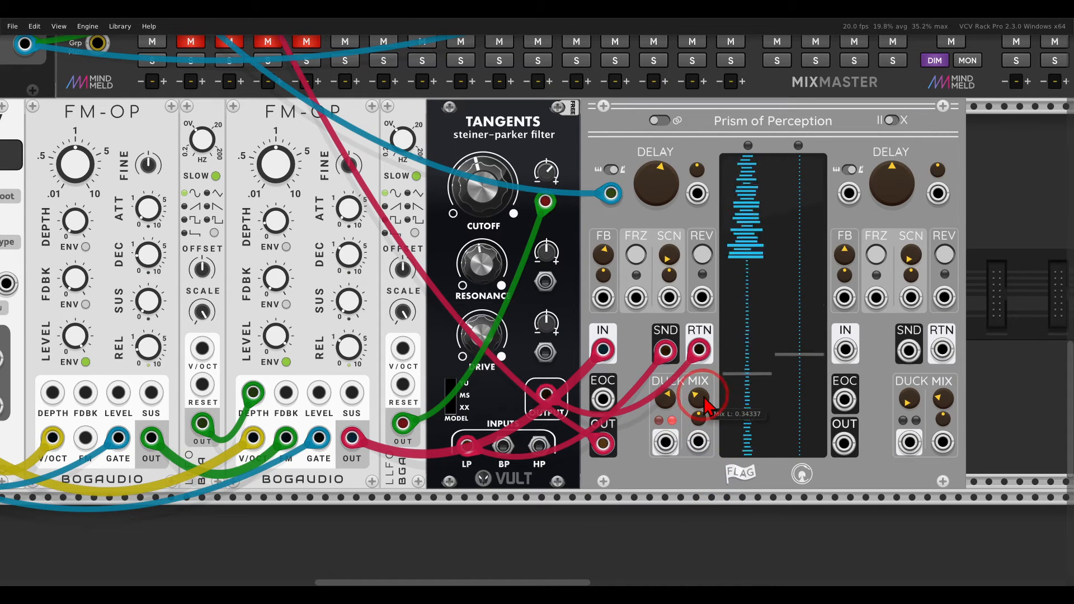
pyautogui.moveTo(480, 257); pyautogui.dragTo(481, 264)
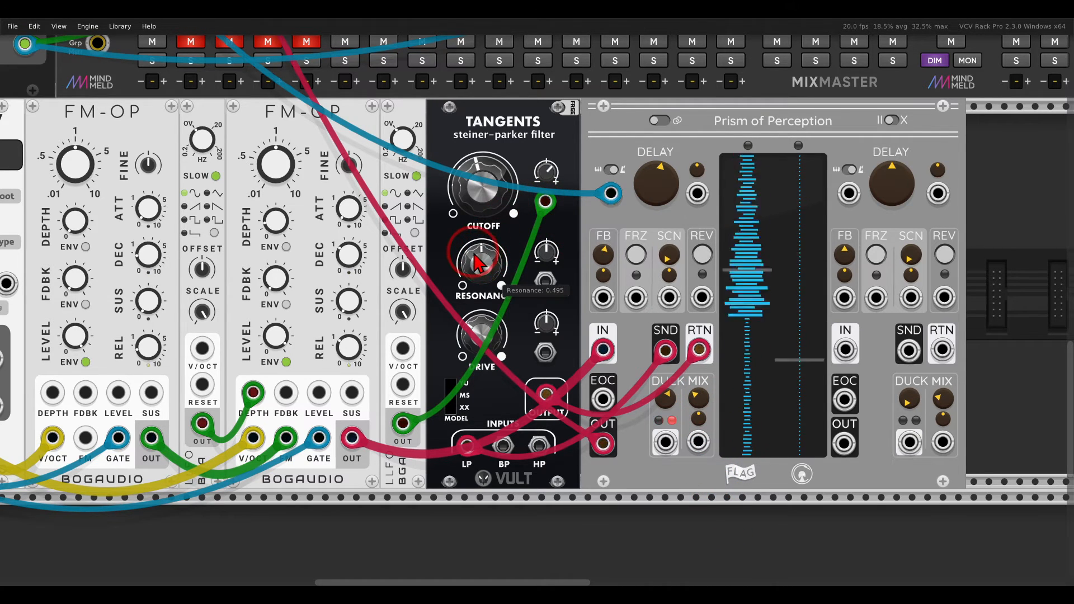
pyautogui.click(546, 174)
pyautogui.moveTo(503, 186); pyautogui.dragTo(505, 190)
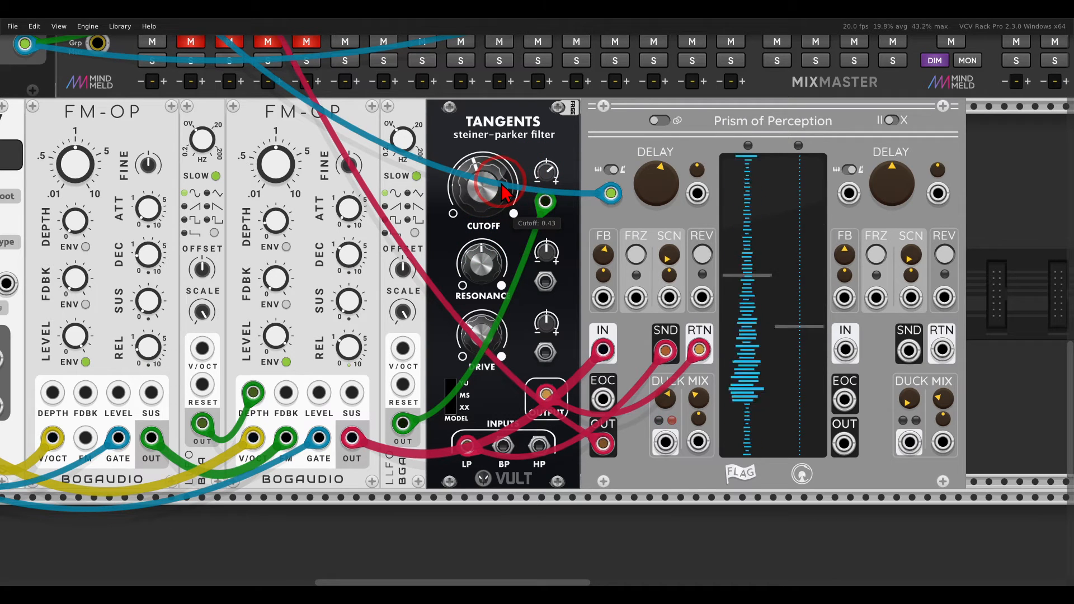
# Examine the drum and bass row above the mixer: the KICK, Euclidean Sequencer, KICKALL and C-HAT modules
pyautogui.moveTo(364, 110); pyautogui.dragTo(468, 159)
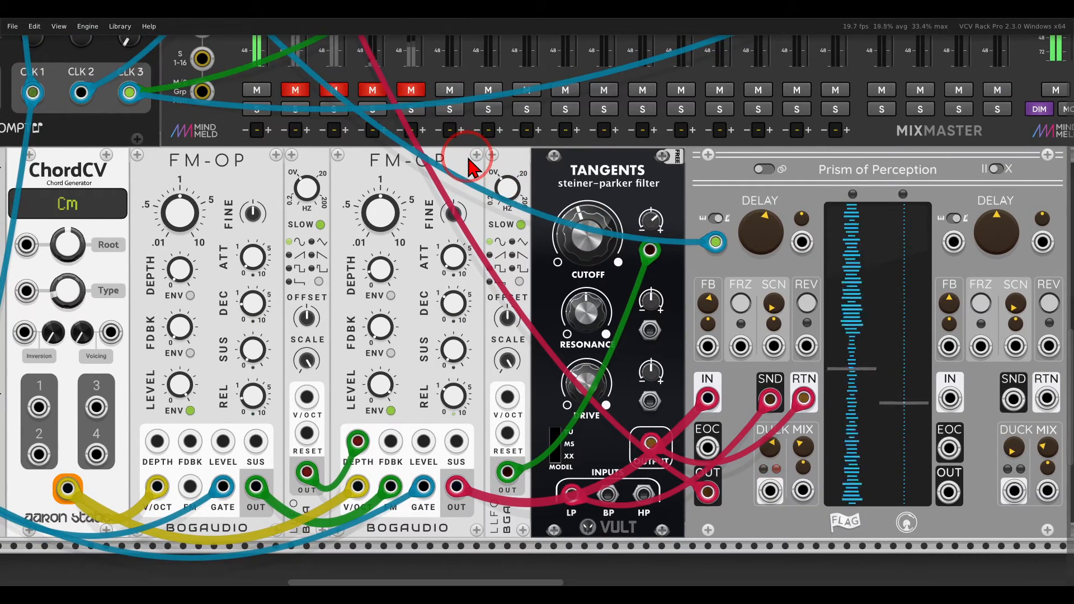
pyautogui.scroll(-2, 469, 160)
pyautogui.moveTo(454, 148); pyautogui.dragTo(612, 451)
pyautogui.moveTo(541, 192); pyautogui.dragTo(536, 347)
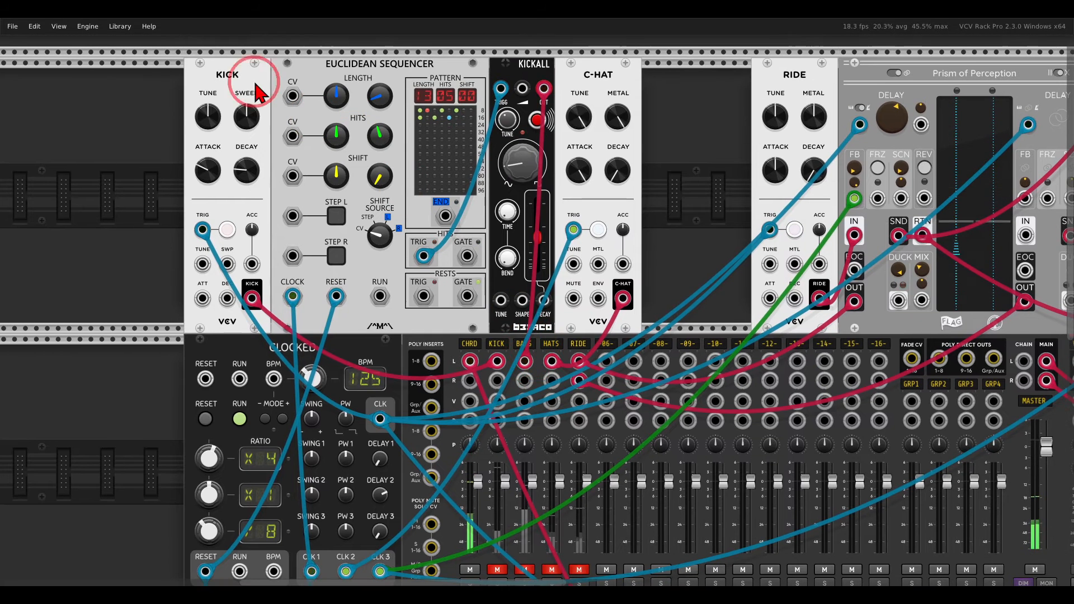
pyautogui.moveTo(250, 64)
pyautogui.mouseDown()
pyautogui.moveTo(202, 84)
pyautogui.moveTo(247, 56)
pyautogui.mouseUp()
pyautogui.moveTo(537, 58); pyautogui.dragTo(541, 56)
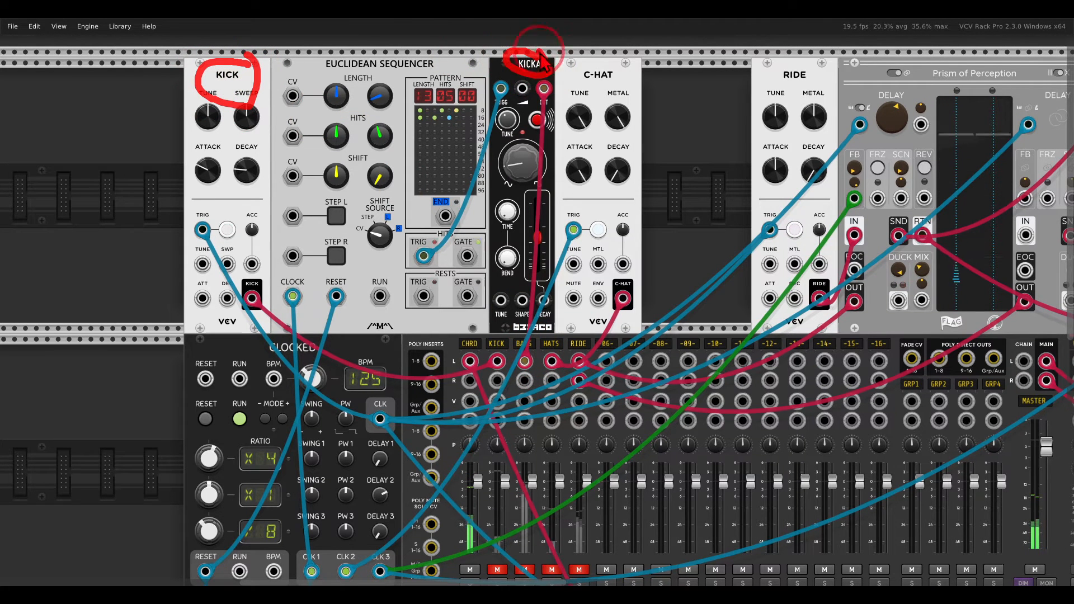
pyautogui.moveTo(614, 64); pyautogui.dragTo(625, 65)
pyautogui.press('Escape')
# Unmute the KICK, BASS and HATS mixer channels
pyautogui.scroll(-2, 588, 162)
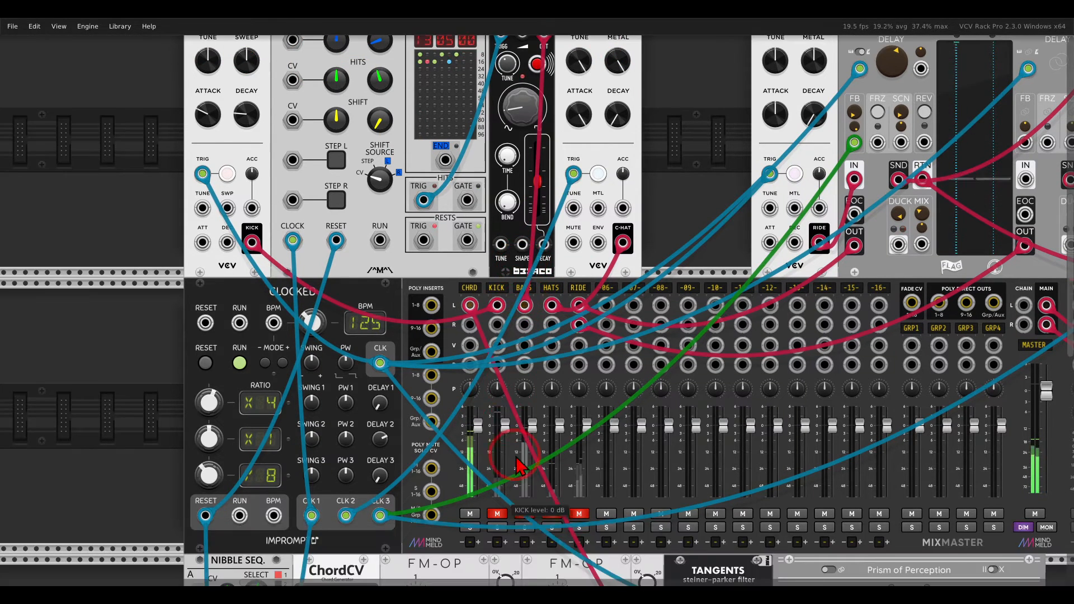
pyautogui.click(497, 514)
pyautogui.click(524, 514)
pyautogui.click(551, 513)
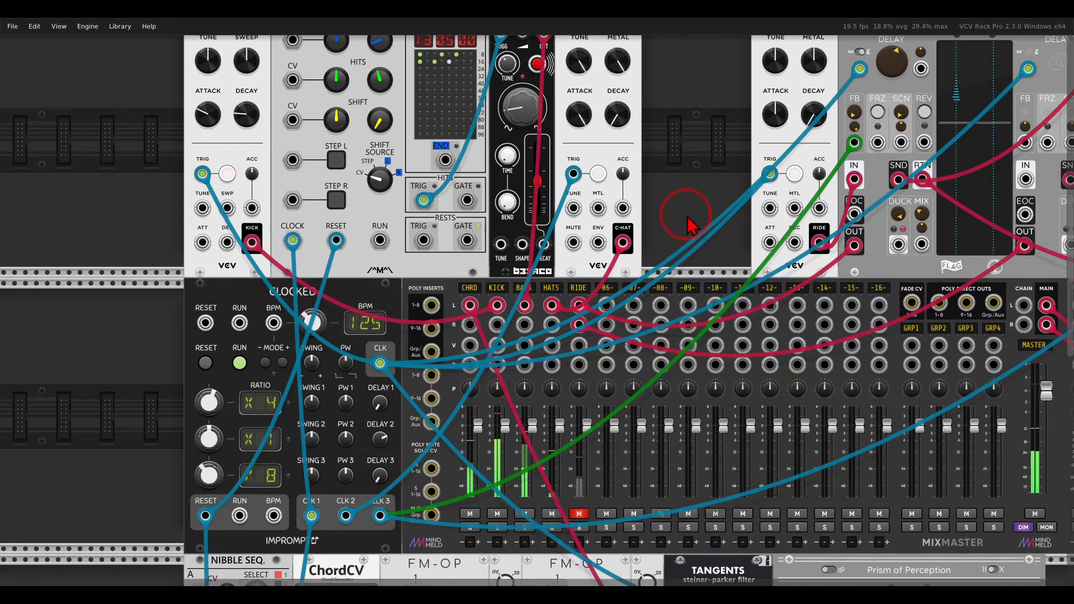
# Examine the ride patch: the RIDE module, its Prism of Perception, and the send and return loop through Plateau and the Surge XT Filter
pyautogui.scroll(3, 688, 212)
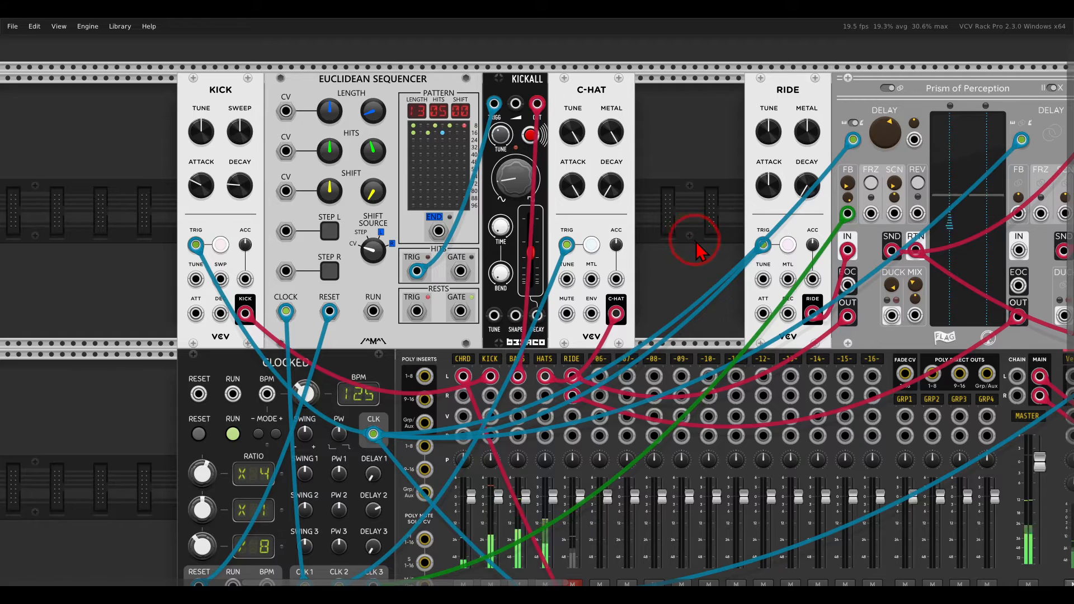
pyautogui.moveTo(695, 240); pyautogui.dragTo(291, 256)
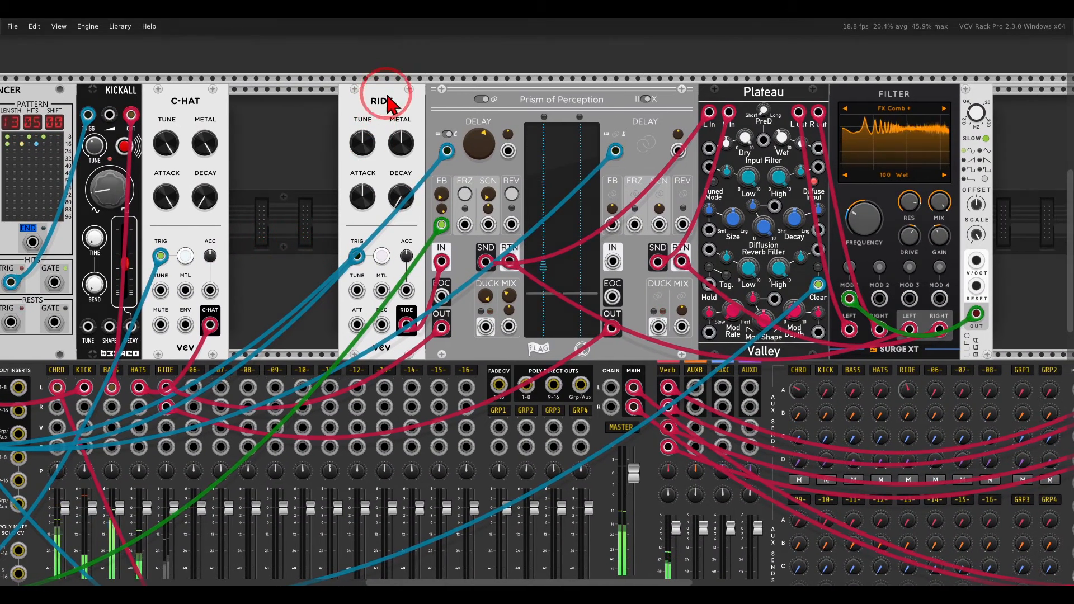
pyautogui.moveTo(400, 93)
pyautogui.mouseDown()
pyautogui.moveTo(343, 104)
pyautogui.moveTo(403, 94)
pyautogui.moveTo(415, 108)
pyautogui.mouseUp()
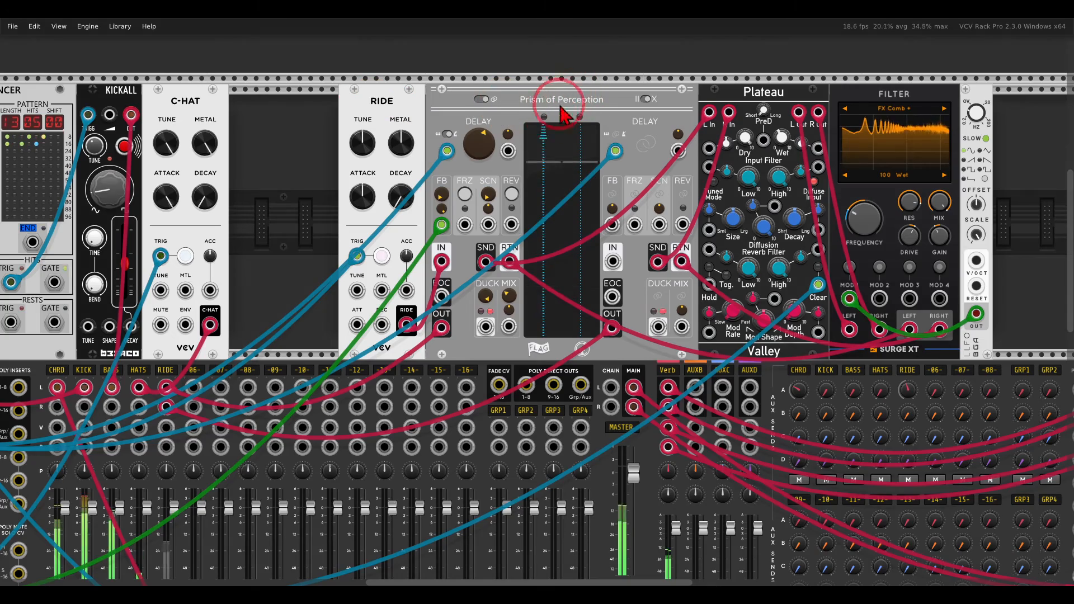
pyautogui.scroll(2, 524, 231)
pyautogui.moveTo(518, 164); pyautogui.dragTo(409, 213)
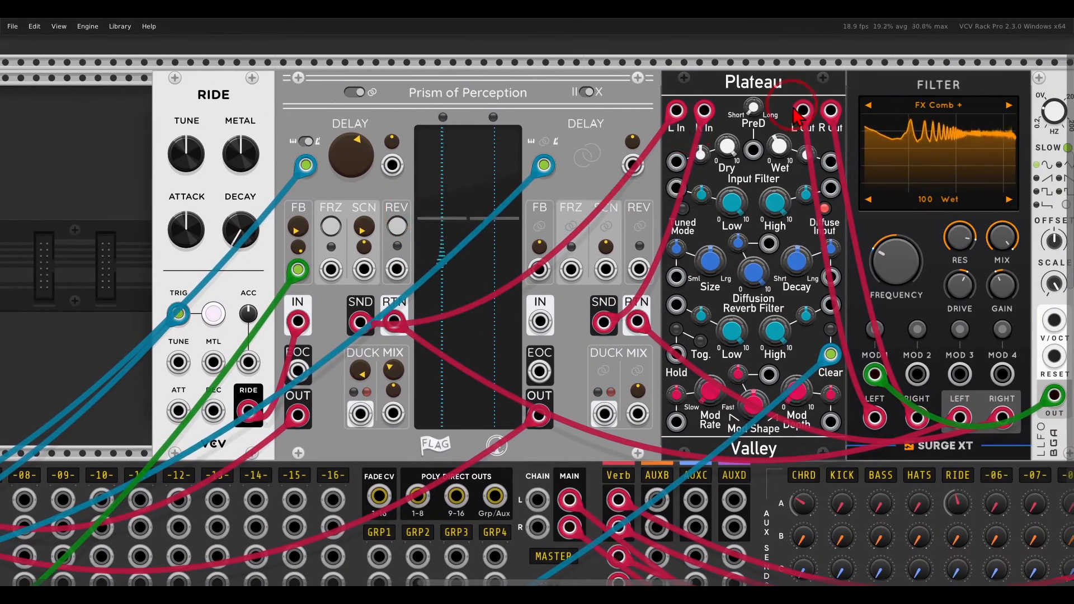
pyautogui.moveTo(789, 58); pyautogui.dragTo(722, 84)
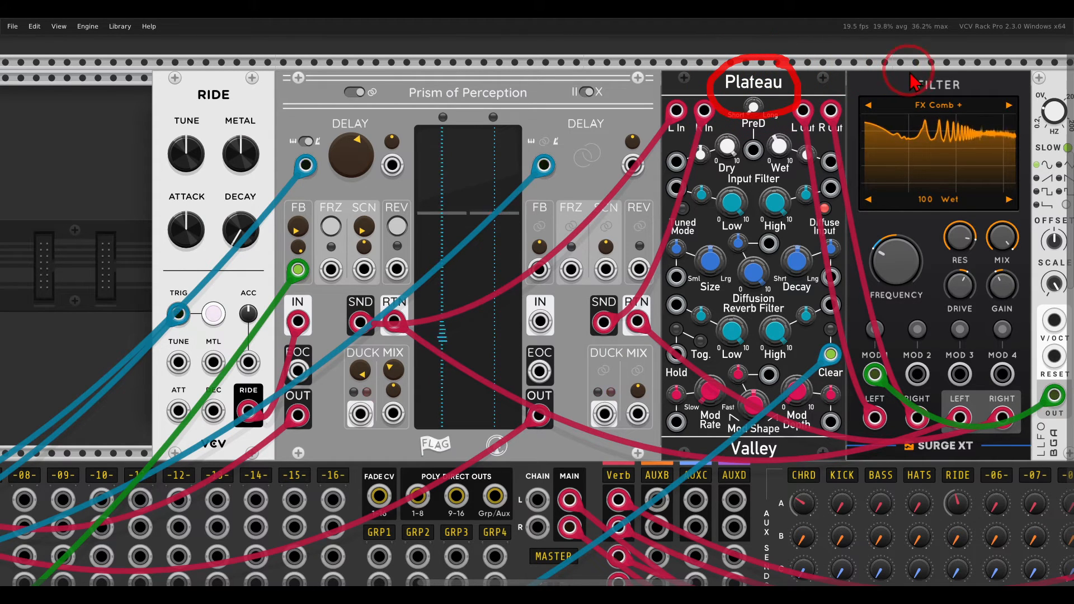
pyautogui.moveTo(970, 71); pyautogui.dragTo(906, 78)
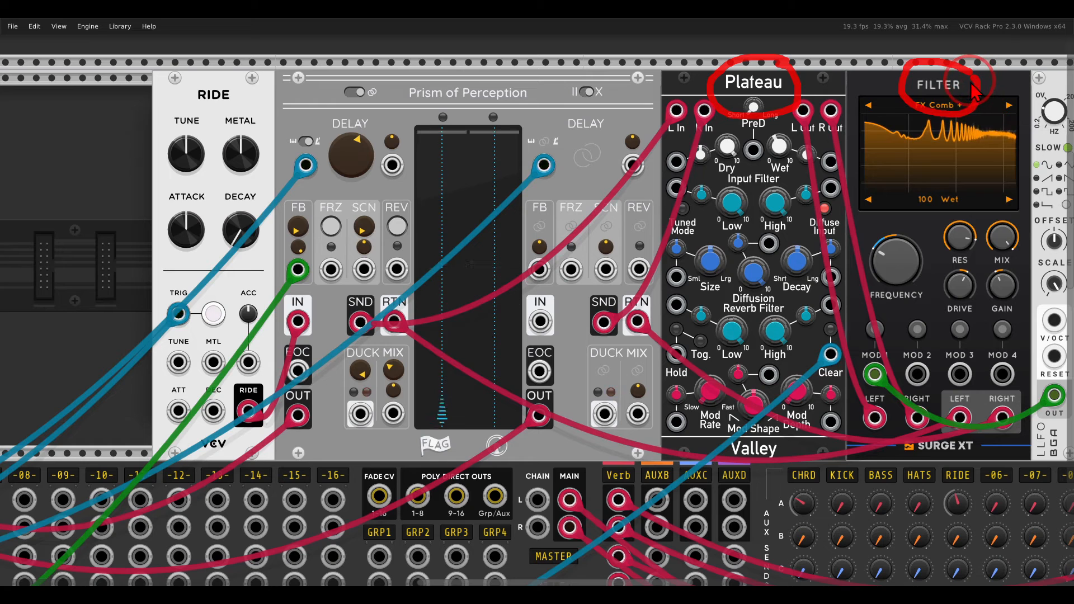
pyautogui.moveTo(414, 296)
pyautogui.mouseDown()
pyautogui.moveTo(358, 336)
pyautogui.moveTo(402, 316)
pyautogui.mouseUp()
pyautogui.moveTo(632, 294)
pyautogui.mouseDown()
pyautogui.moveTo(599, 343)
pyautogui.moveTo(645, 312)
pyautogui.mouseUp()
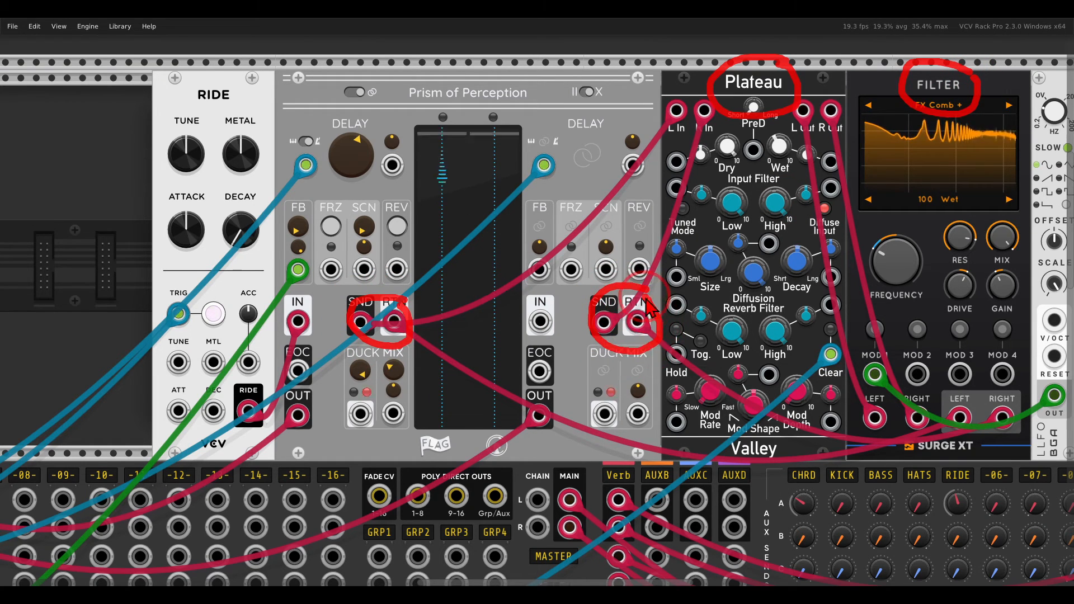
pyautogui.press('Escape')
# Set the ride Prism's Mix L to 0, and solo and unmute the RIDE mixer channel
pyautogui.moveTo(395, 371); pyautogui.dragTo(448, 509)
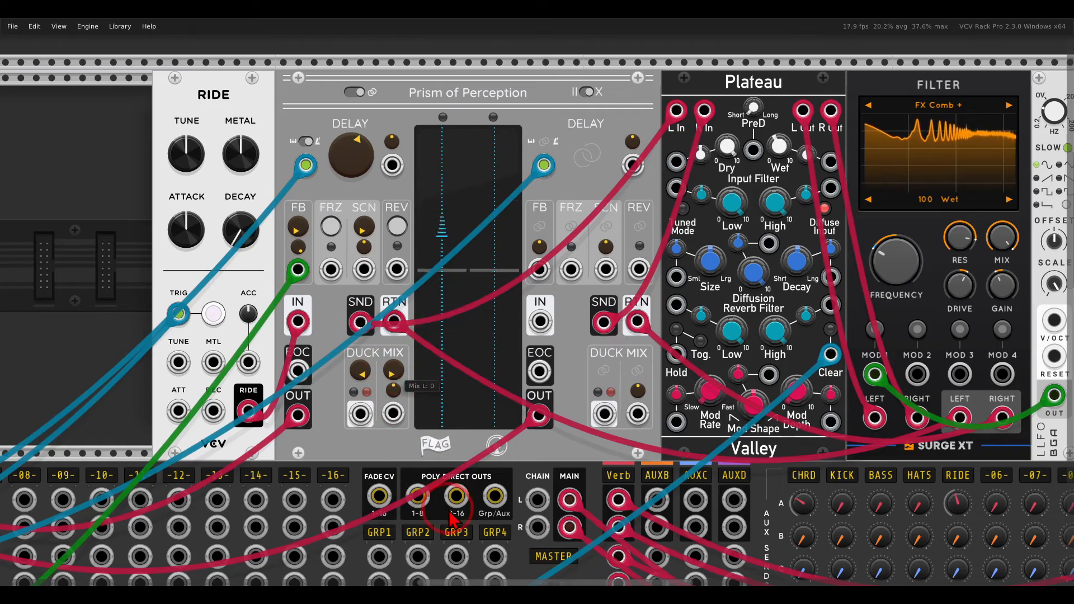
pyautogui.moveTo(263, 499); pyautogui.dragTo(789, 223)
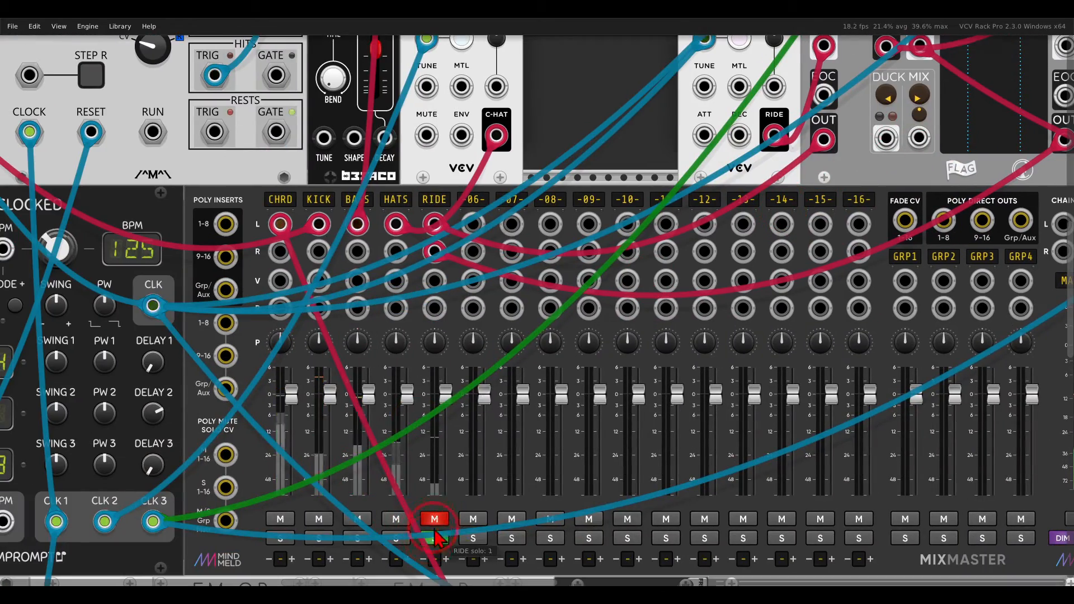
pyautogui.click(433, 523)
# Turn the ride Prism's Mix L back up and take the RIDE mixer channel out of solo
pyautogui.moveTo(874, 189); pyautogui.dragTo(339, 460)
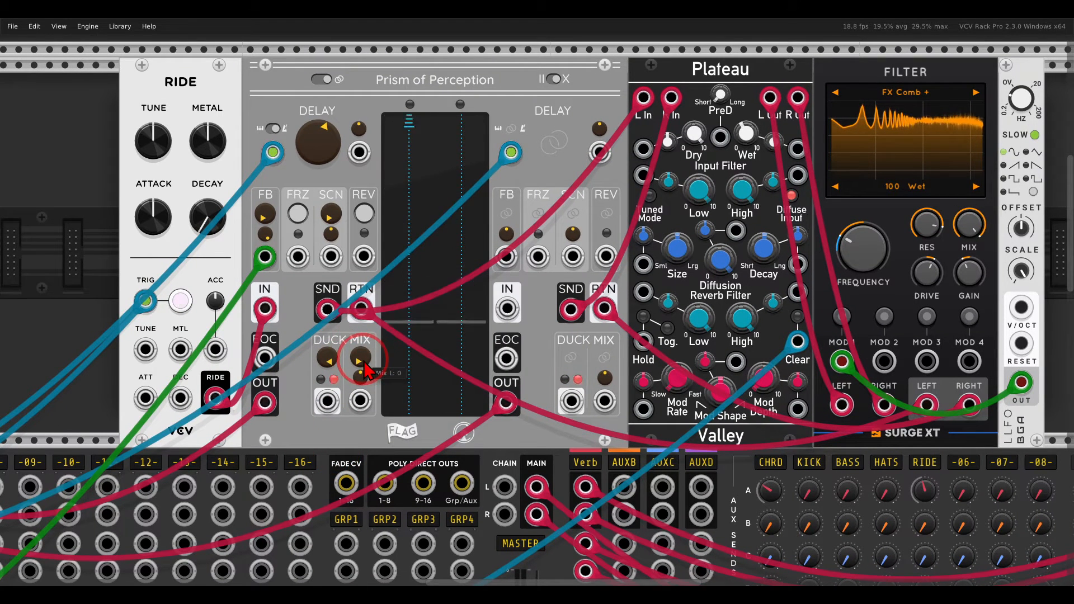
pyautogui.moveTo(364, 365); pyautogui.dragTo(336, 286)
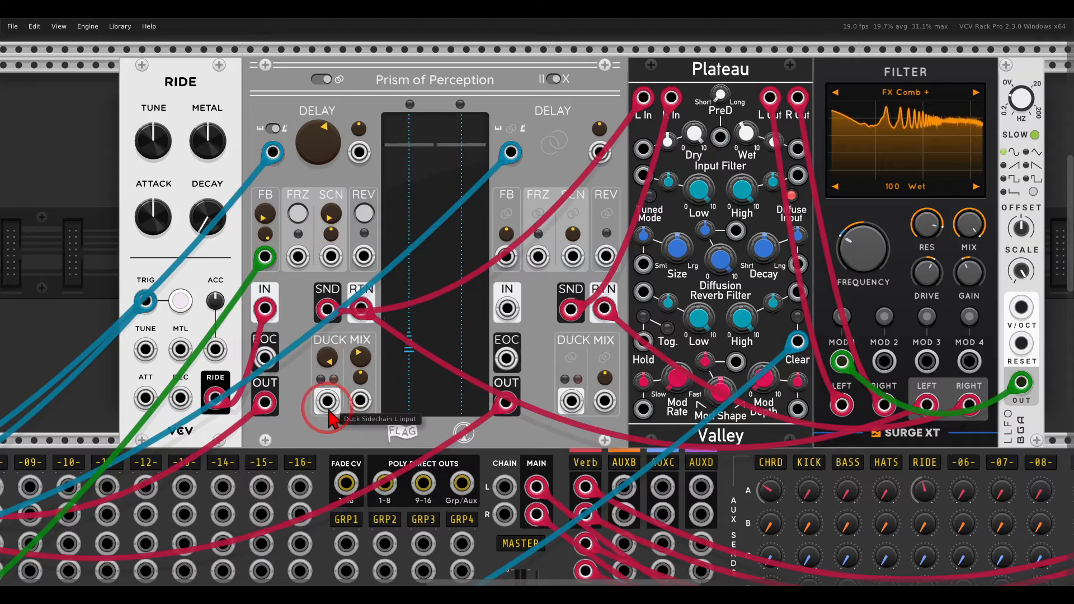
pyautogui.moveTo(235, 425); pyautogui.dragTo(766, 162)
pyautogui.scroll(-8, 417, 545)
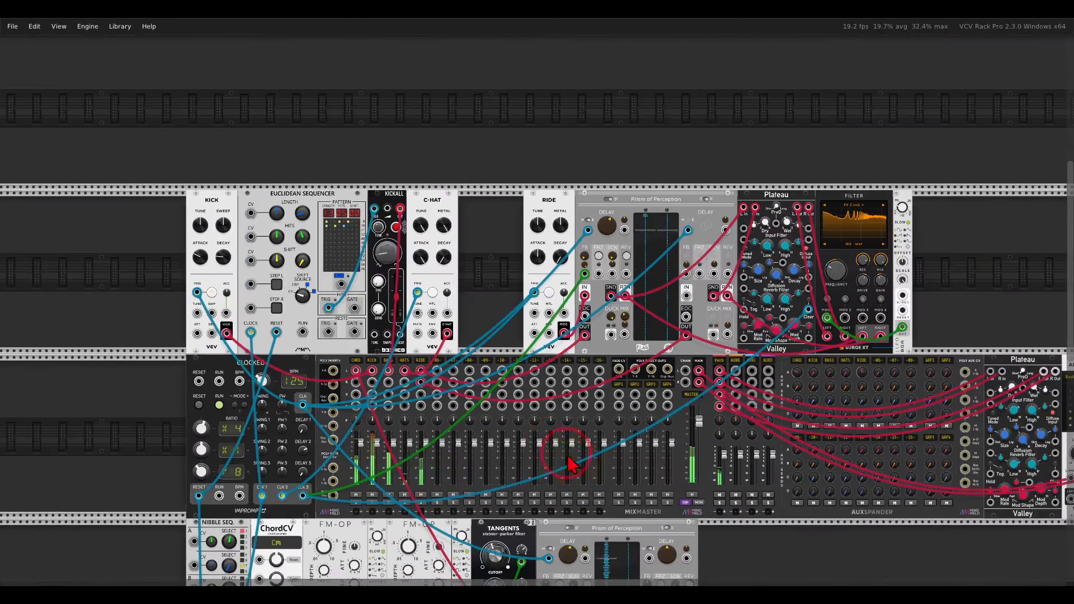
pyautogui.scroll(4, 489, 330)
pyautogui.moveTo(489, 322); pyautogui.dragTo(476, 337)
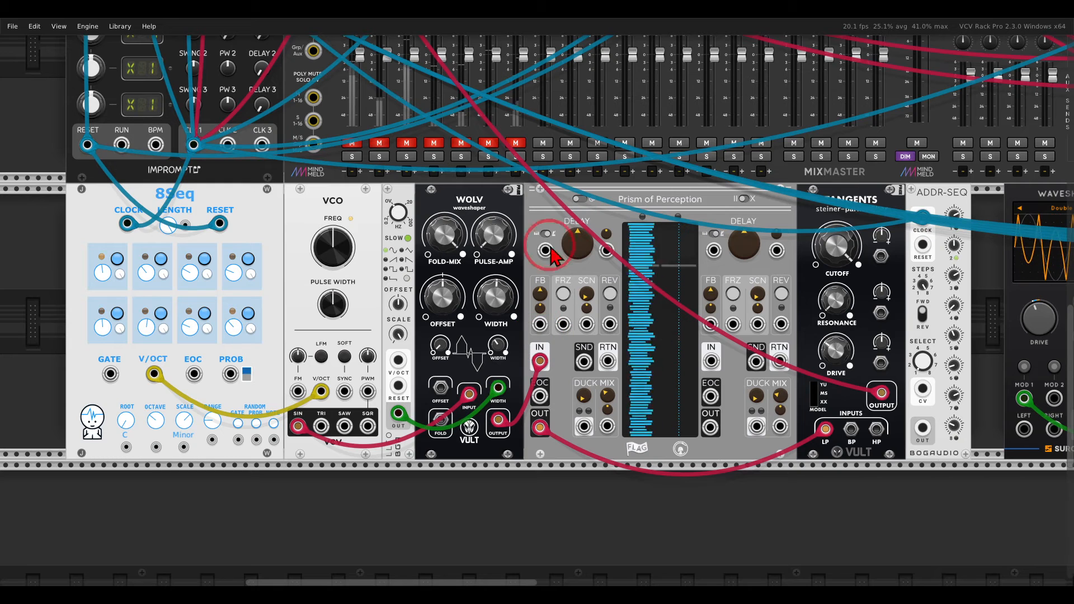
# Review the 8Seq, VCO and WOLV chain feeding the Prism of Perception, and unmute the first mixer channel
pyautogui.moveTo(204, 177)
pyautogui.mouseDown()
pyautogui.moveTo(140, 205)
pyautogui.moveTo(214, 168)
pyautogui.mouseUp()
pyautogui.moveTo(291, 195); pyautogui.dragTo(358, 188)
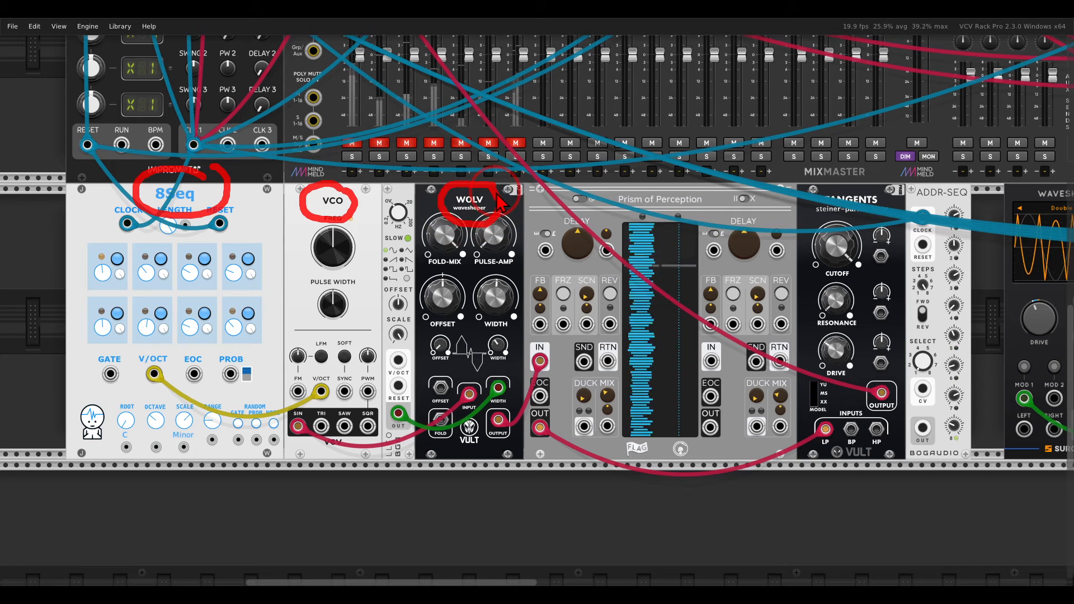
pyautogui.moveTo(442, 168); pyautogui.dragTo(426, 175)
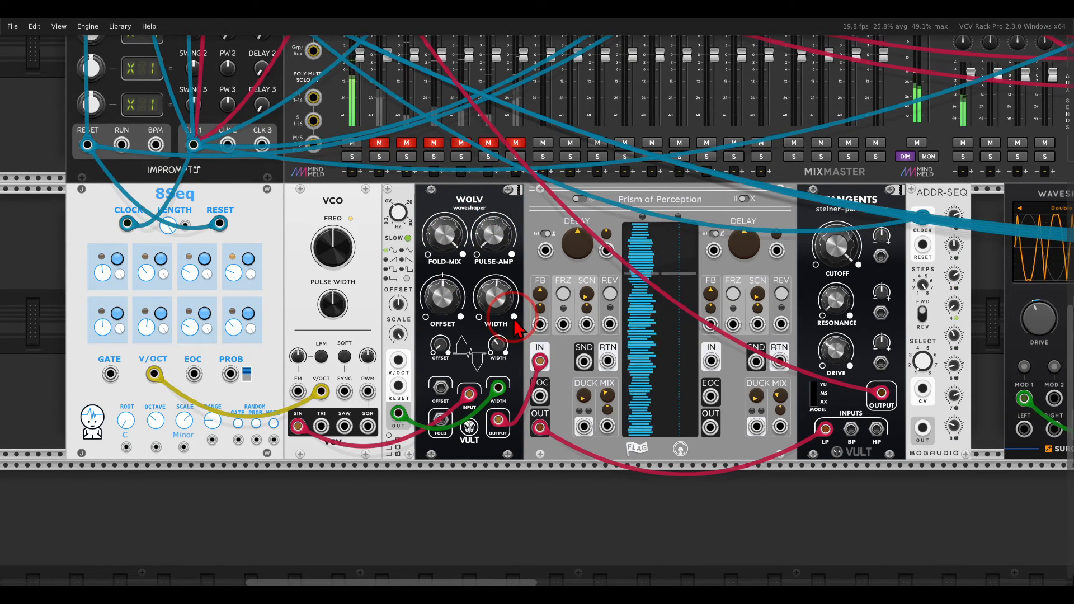
pyautogui.click(590, 346)
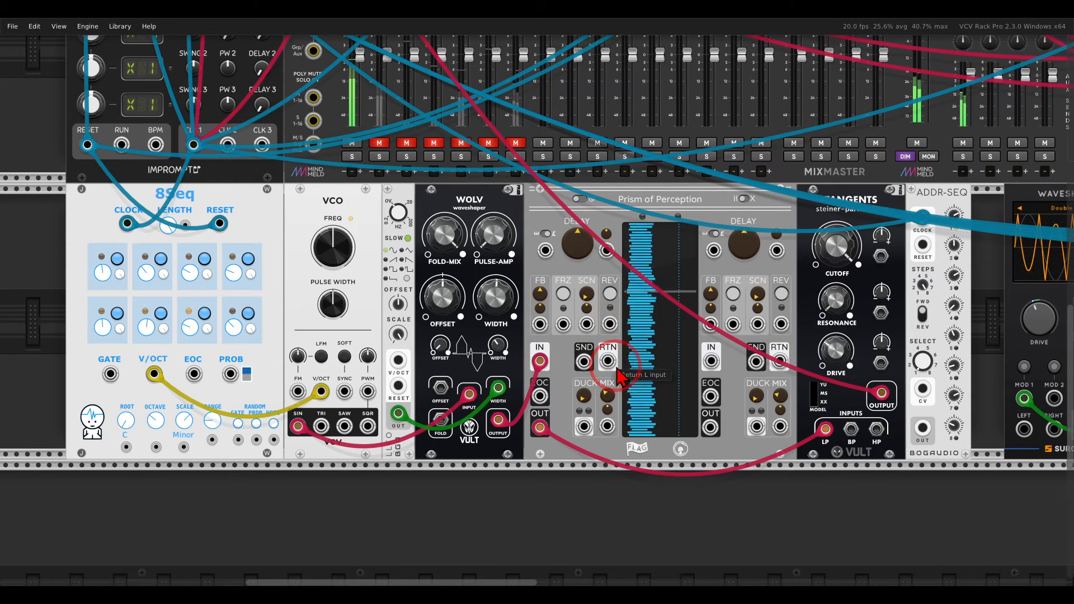
# Freeze the left channel of the Prism fed by WOLV and turn up its Mix L
pyautogui.scroll(5, 620, 376)
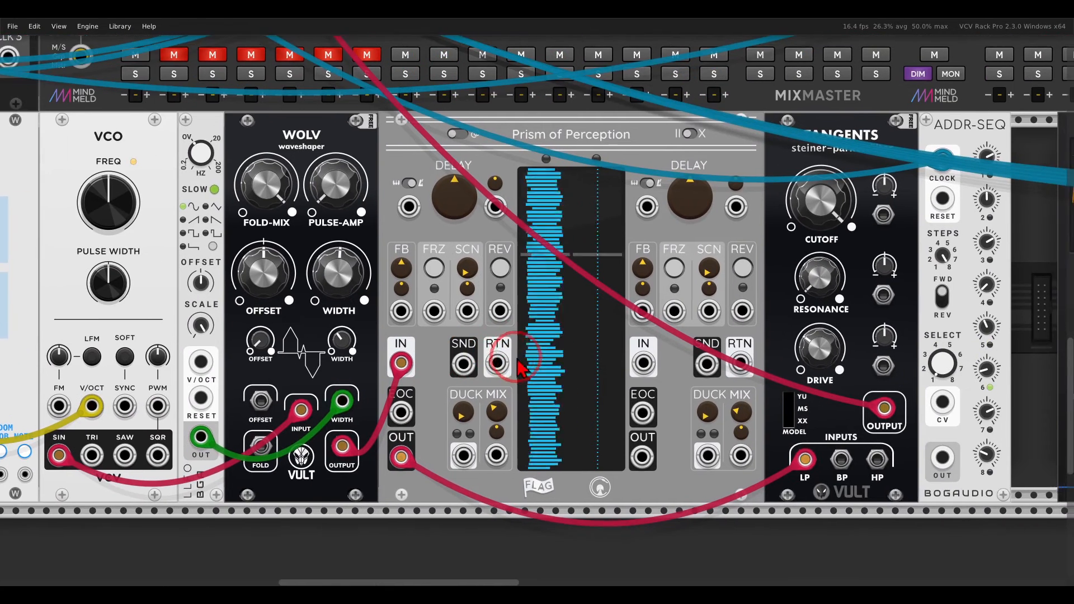
pyautogui.moveTo(517, 359); pyautogui.dragTo(502, 376)
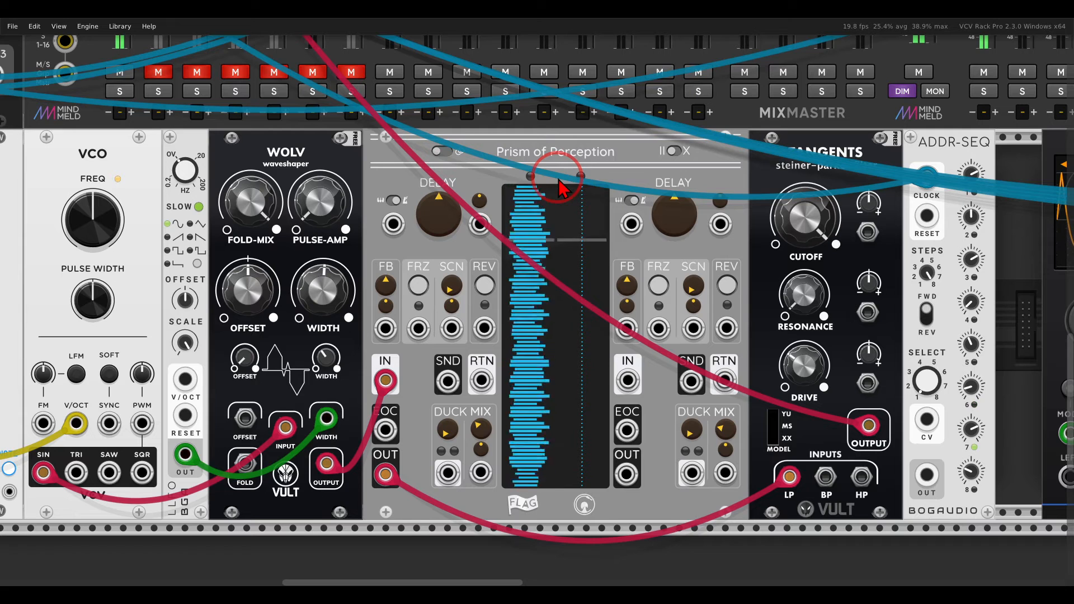
pyautogui.moveTo(560, 185); pyautogui.dragTo(567, 163)
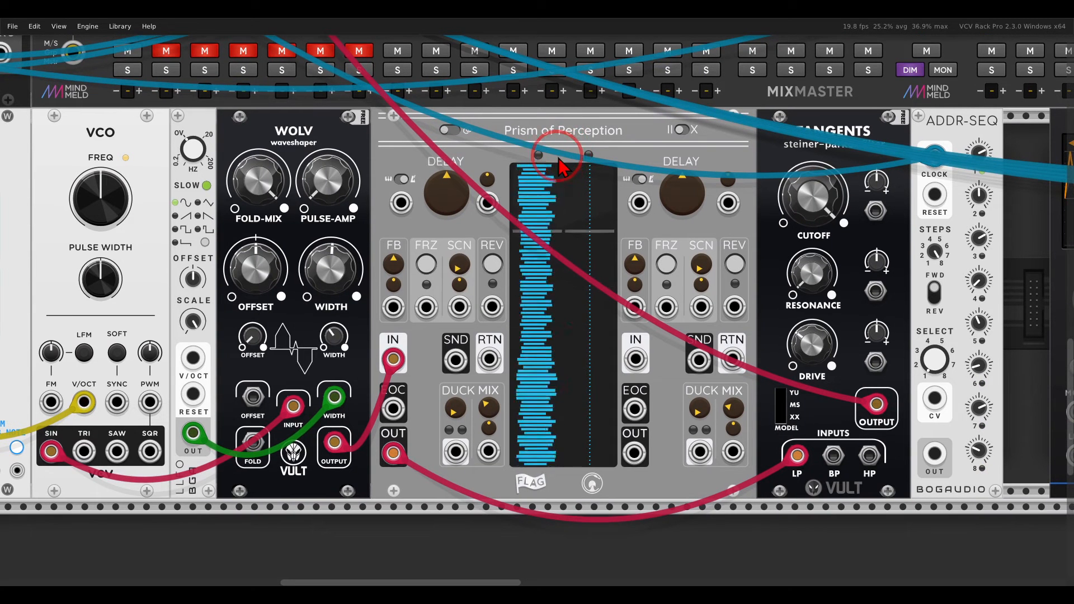
pyautogui.click(434, 274)
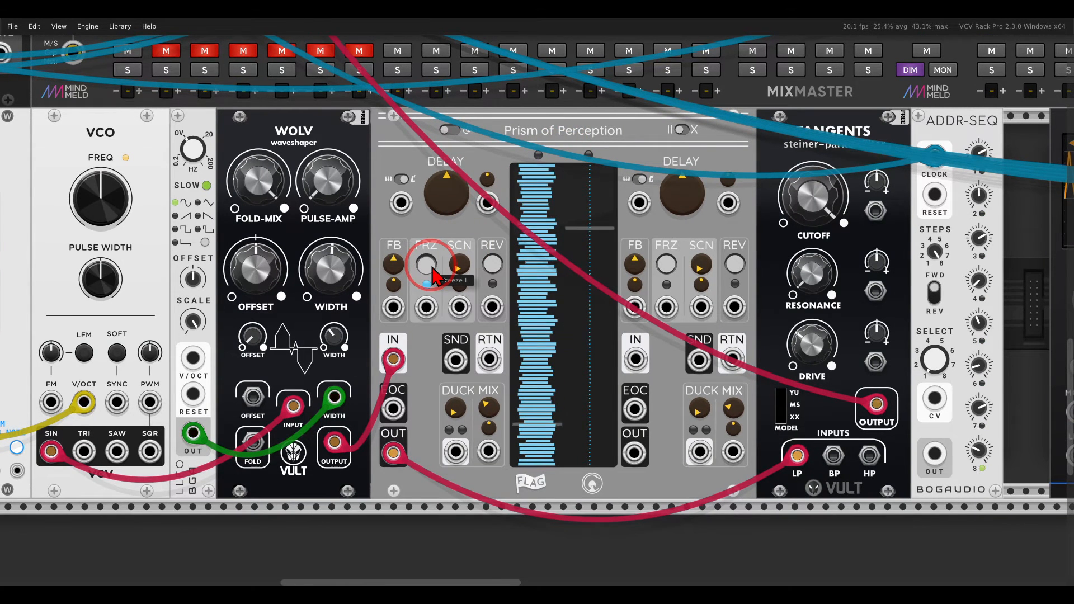
pyautogui.moveTo(488, 412); pyautogui.dragTo(457, 230)
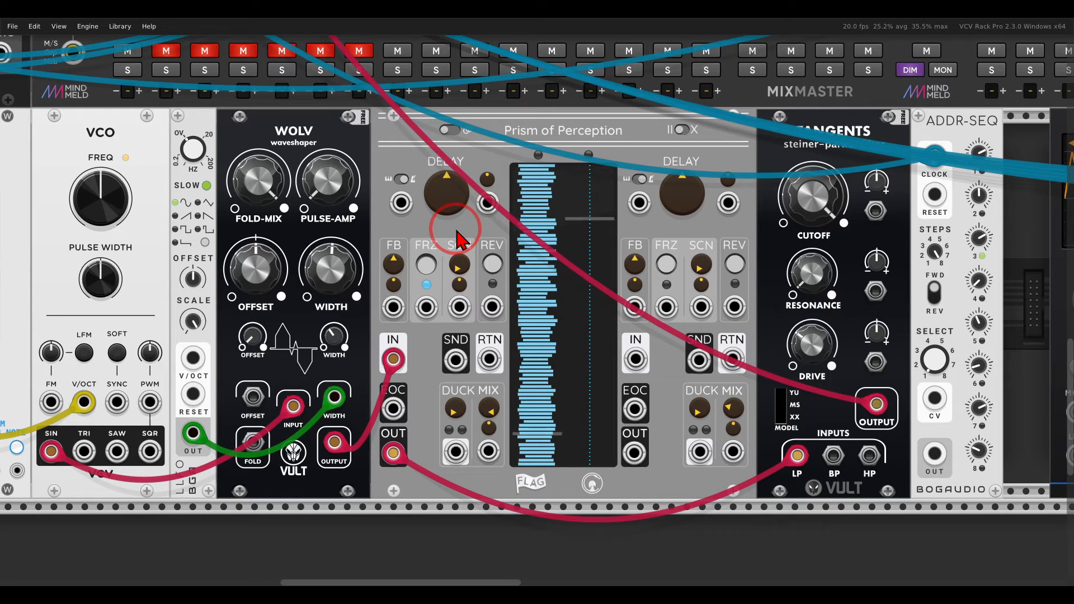
# Switch the Prism's left delay input to V/Oct mode and patch the 8Seq V/OCT output into it
pyautogui.moveTo(456, 230); pyautogui.dragTo(650, 230)
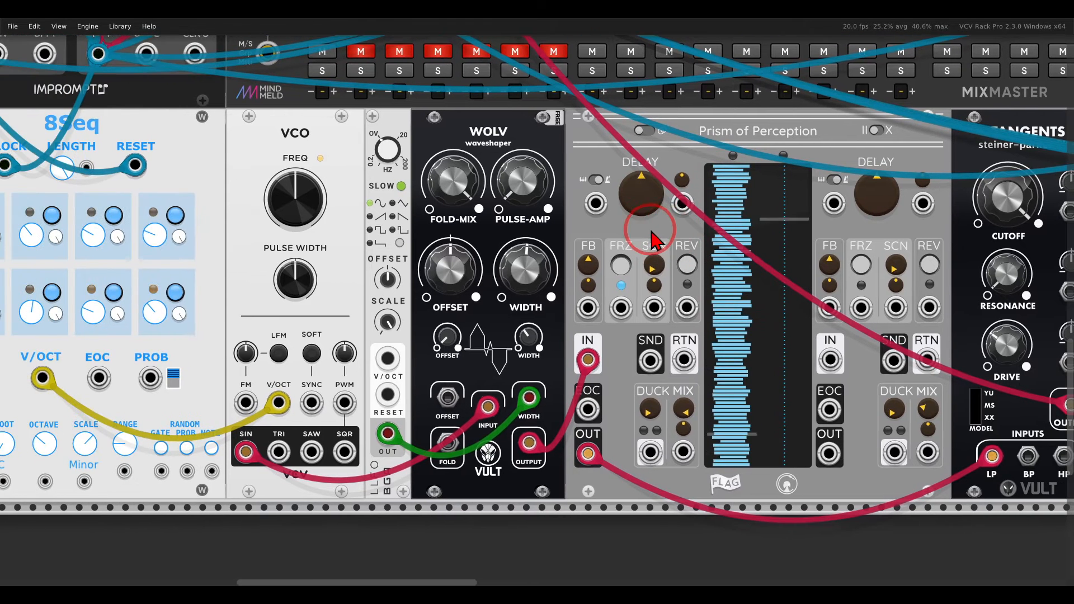
pyautogui.scroll(1, 604, 216)
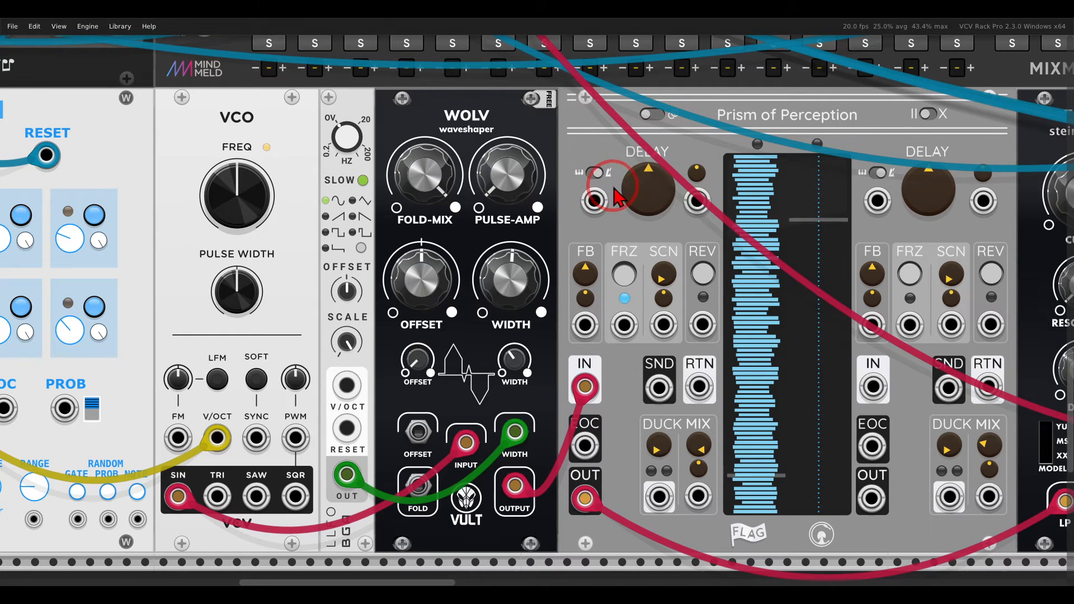
pyautogui.moveTo(615, 186)
pyautogui.mouseDown()
pyautogui.moveTo(582, 181)
pyautogui.moveTo(594, 224)
pyautogui.mouseUp()
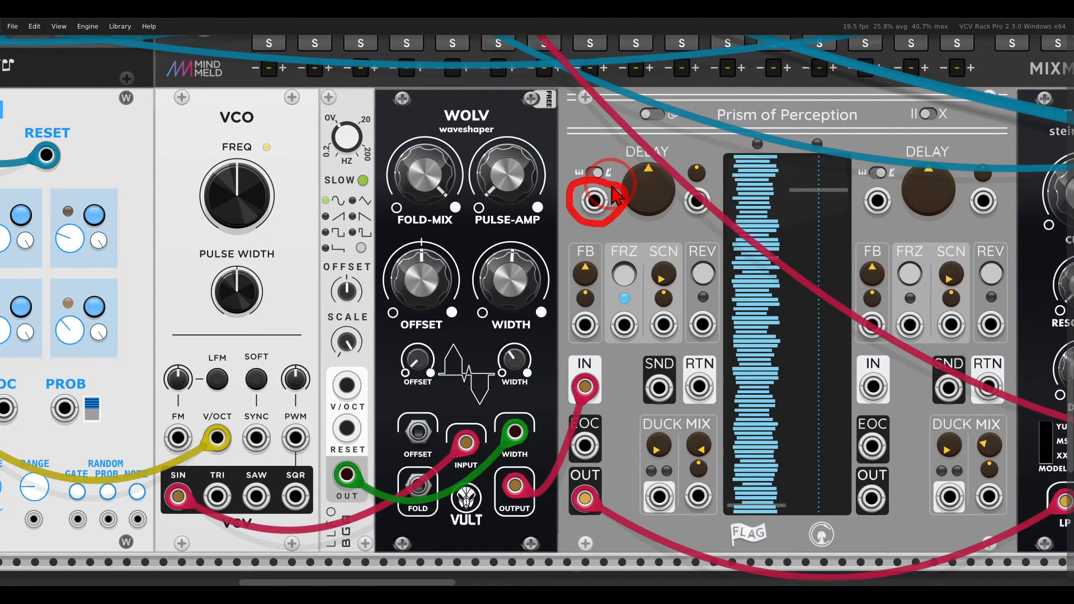
pyautogui.click(596, 173)
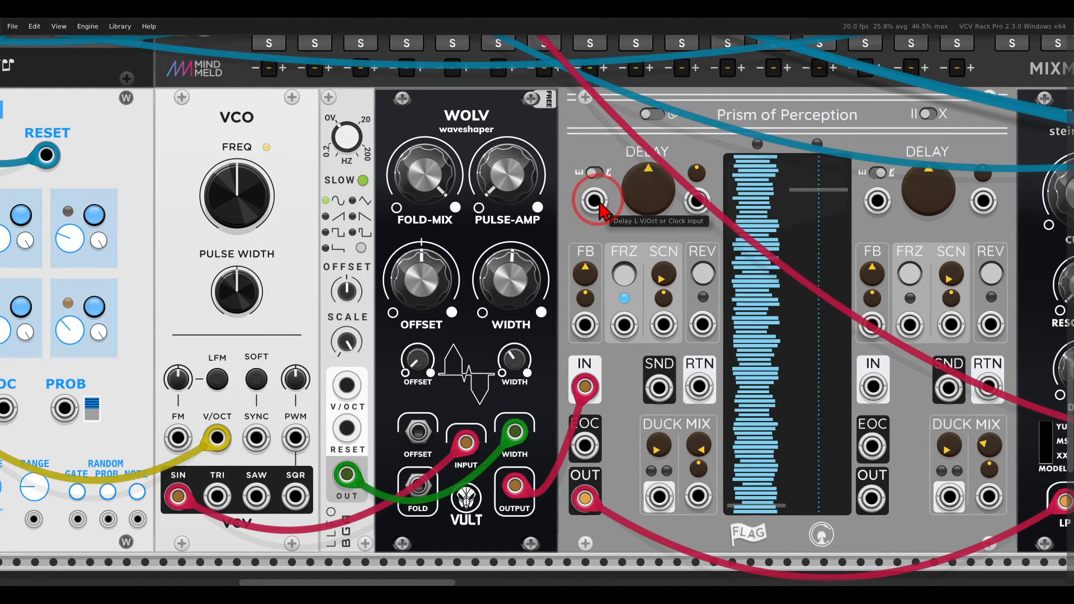
pyautogui.scroll(-3, 600, 210)
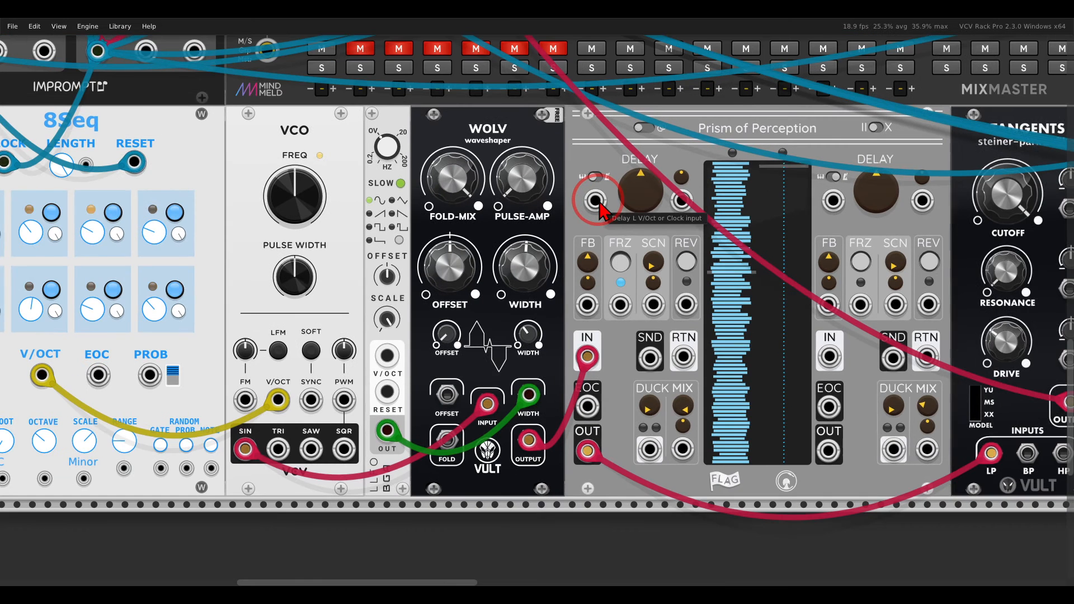
pyautogui.scroll(1, 643, 211)
pyautogui.moveTo(654, 201); pyautogui.dragTo(99, 375)
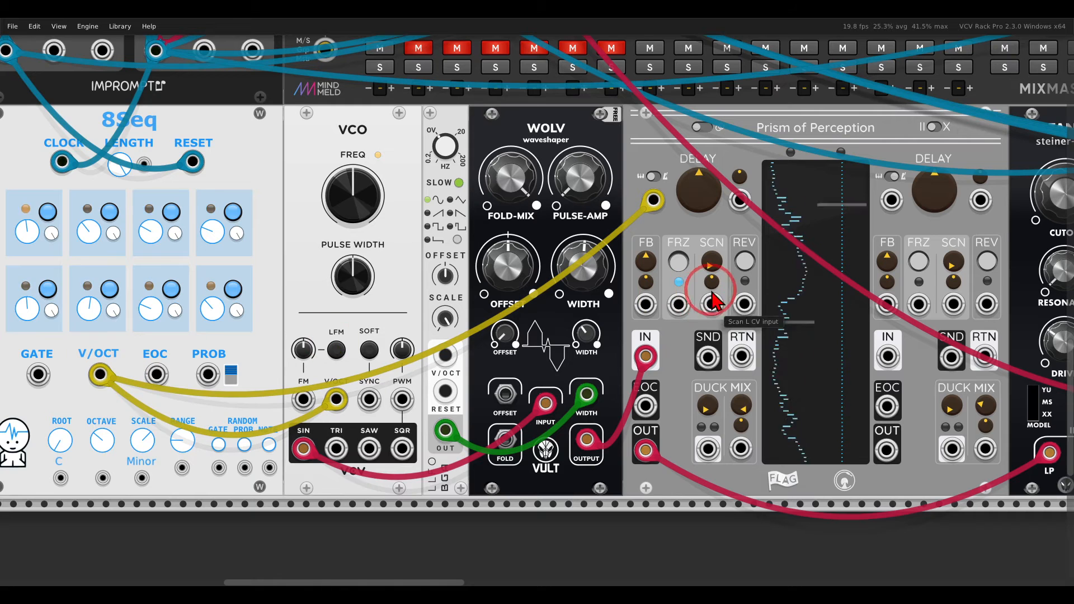
# Modulate the Prism's left scan by patching the ADDR-SEQ output into the Scan L CV input
pyautogui.moveTo(710, 287); pyautogui.dragTo(503, 291)
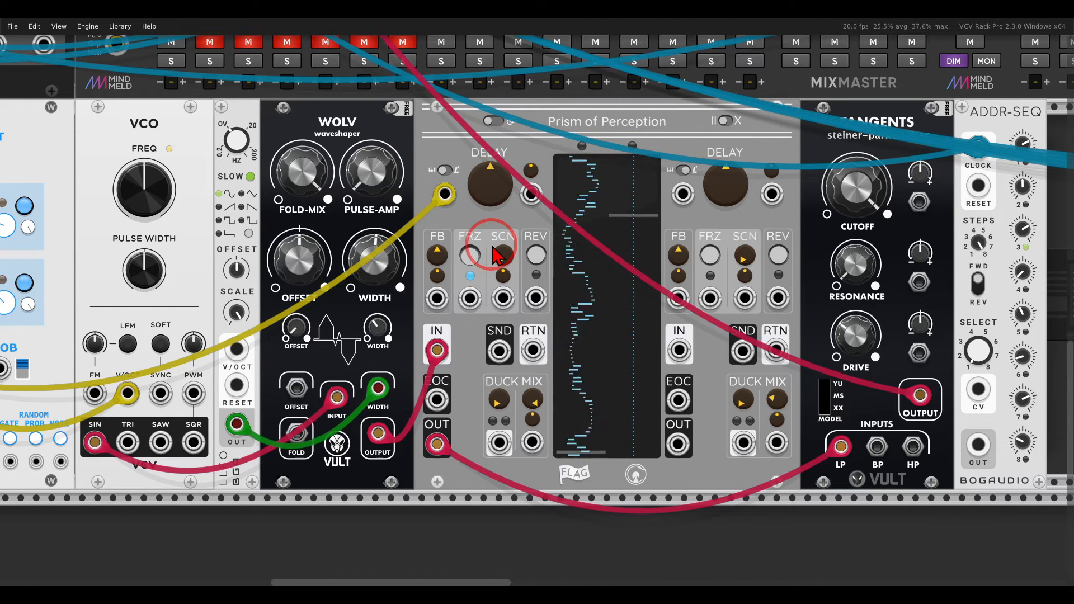
pyautogui.moveTo(531, 315); pyautogui.dragTo(500, 315)
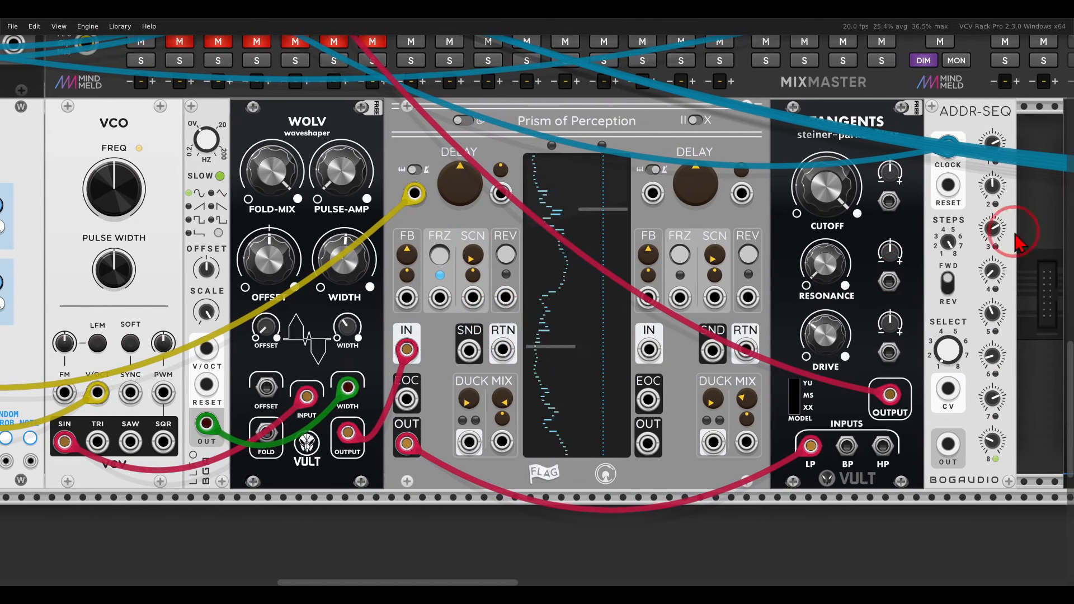
pyautogui.moveTo(948, 445); pyautogui.dragTo(473, 297)
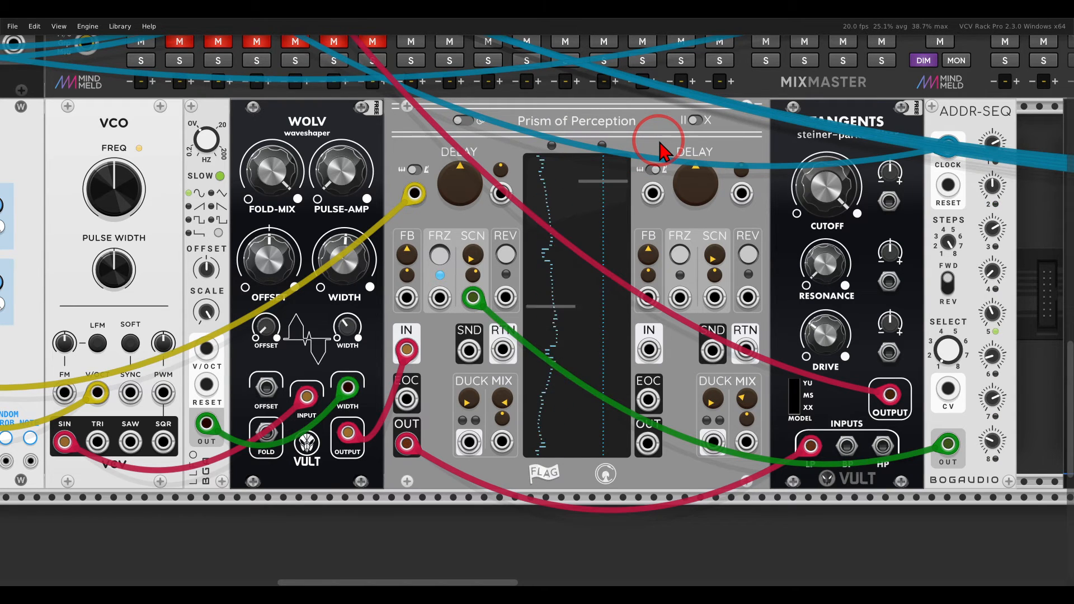
# Set the Prism's Delay L to note 48
pyautogui.moveTo(478, 193)
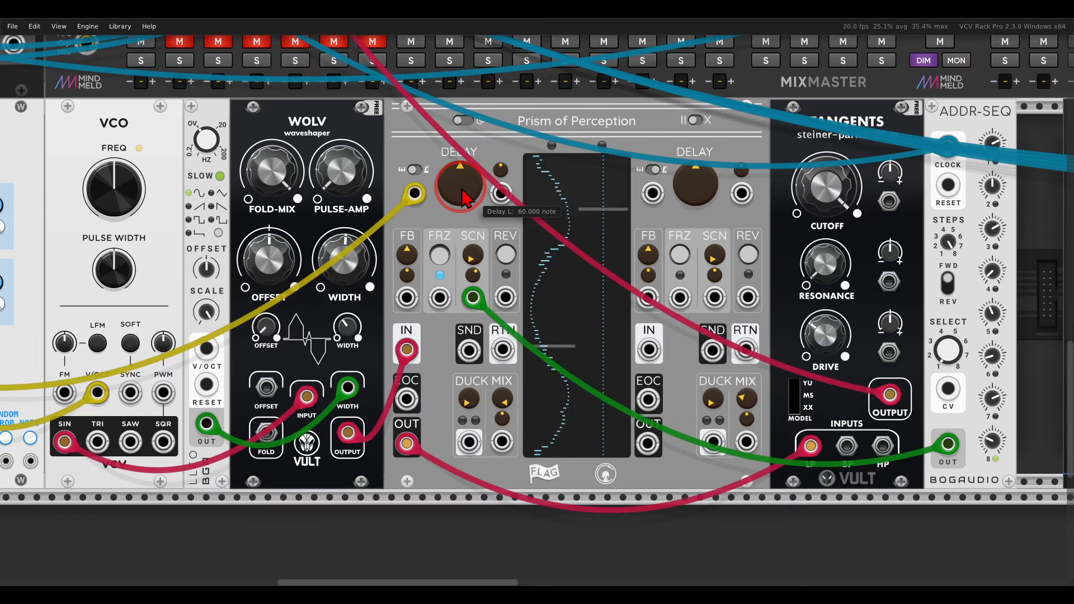
pyautogui.rightClick(462, 195)
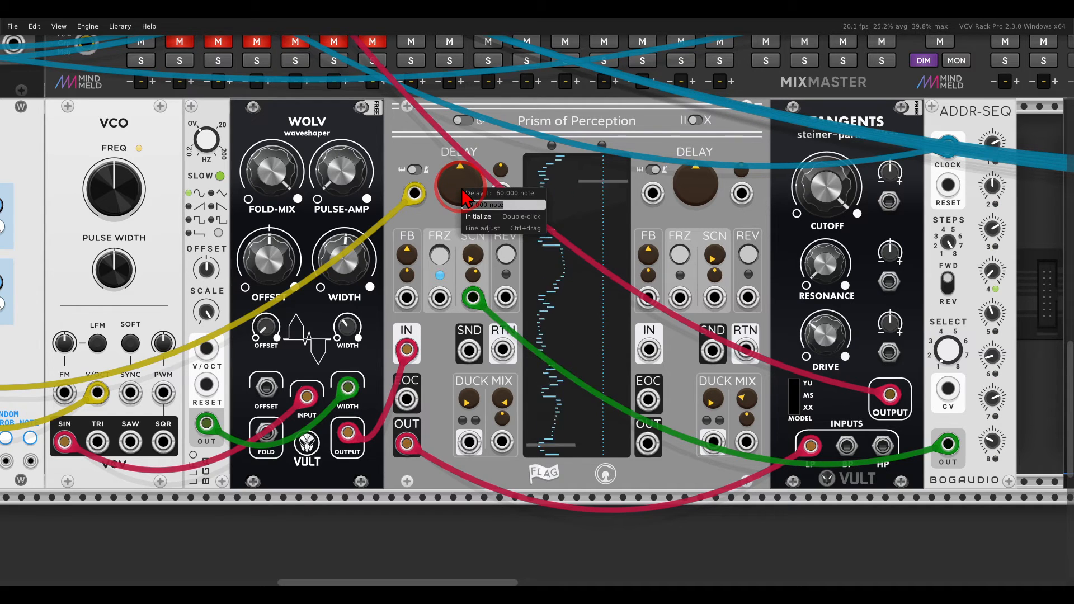
pyautogui.write('48')
pyautogui.press('Return')
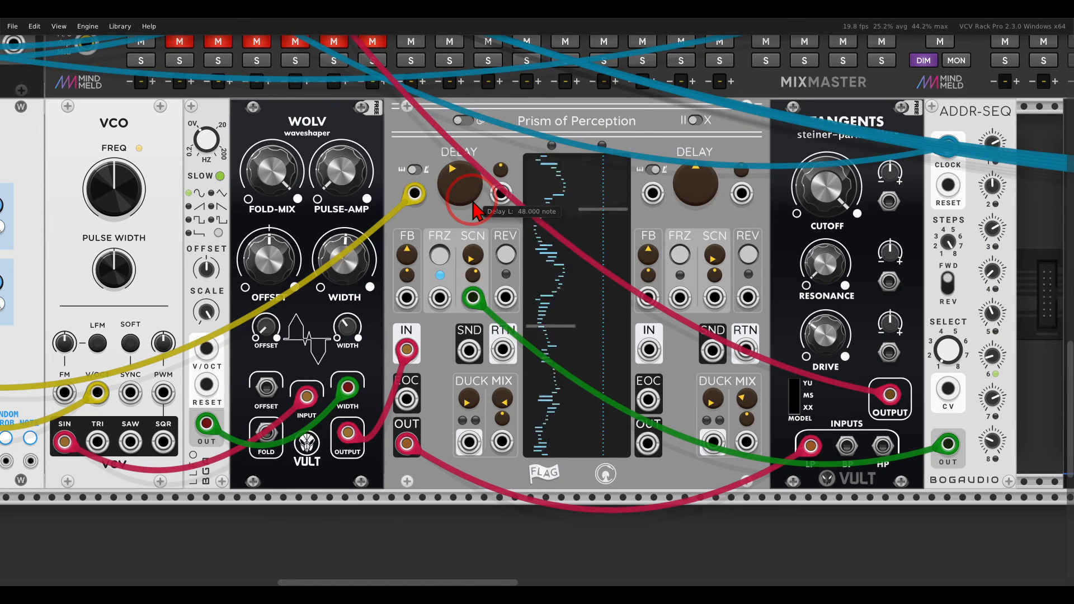
pyautogui.scroll(-1, 506, 208)
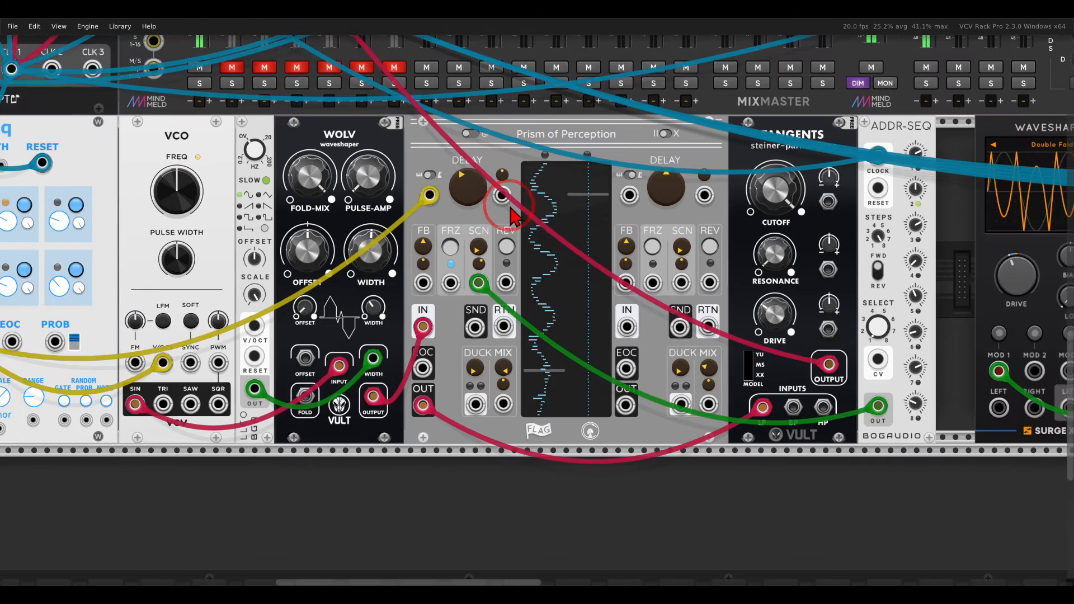
pyautogui.moveTo(683, 195); pyautogui.dragTo(482, 200)
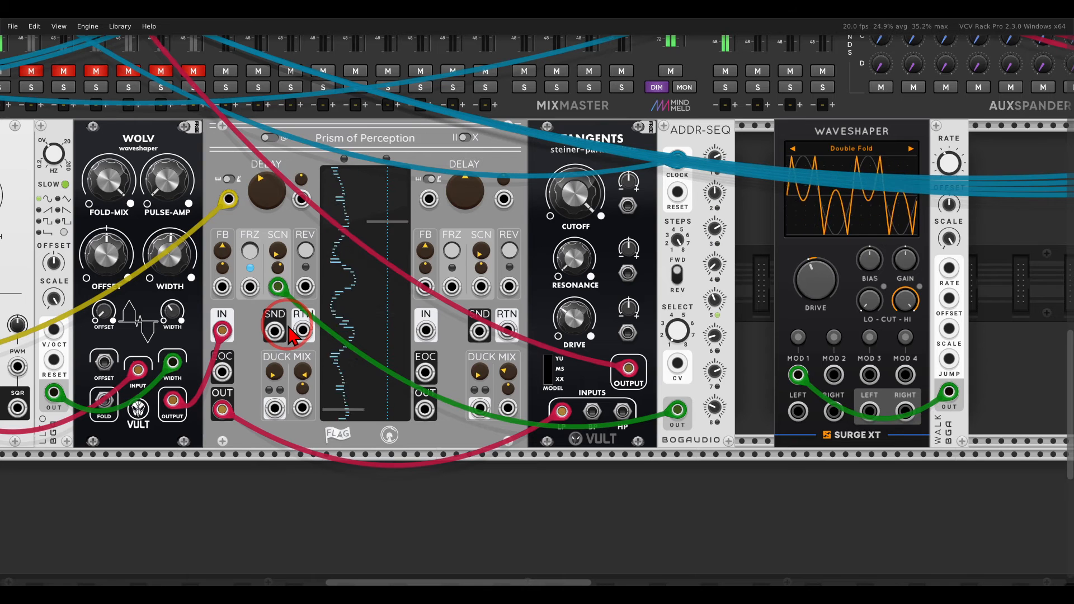
# Patch the Surge XT Waveshaper's left channel into the Prism's Send L and Return L loop, and adjust Mix L
pyautogui.moveTo(275, 331); pyautogui.dragTo(800, 414)
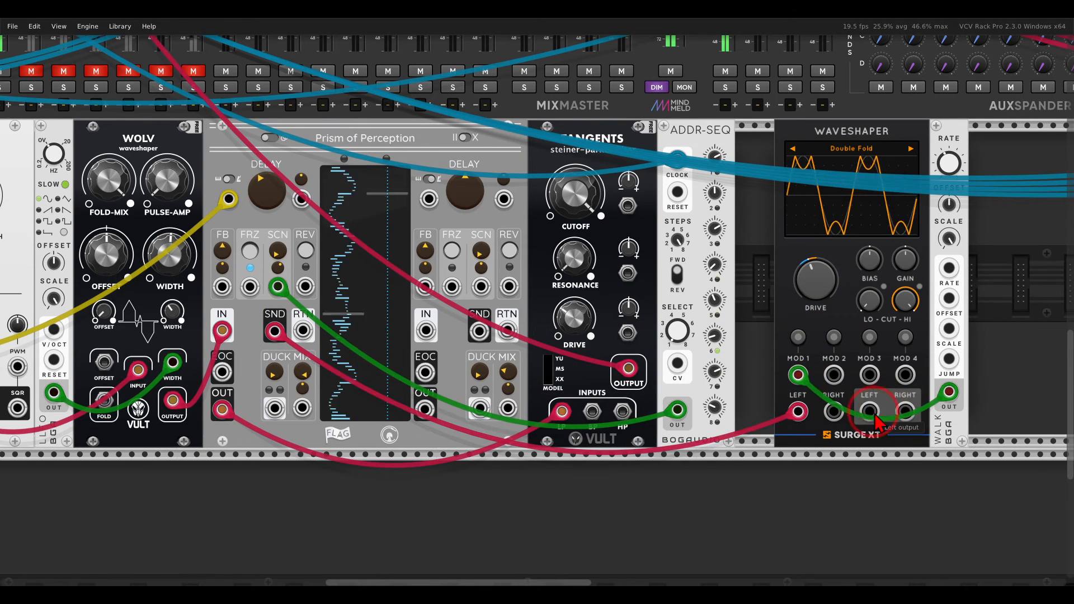
pyautogui.moveTo(870, 411); pyautogui.dragTo(306, 336)
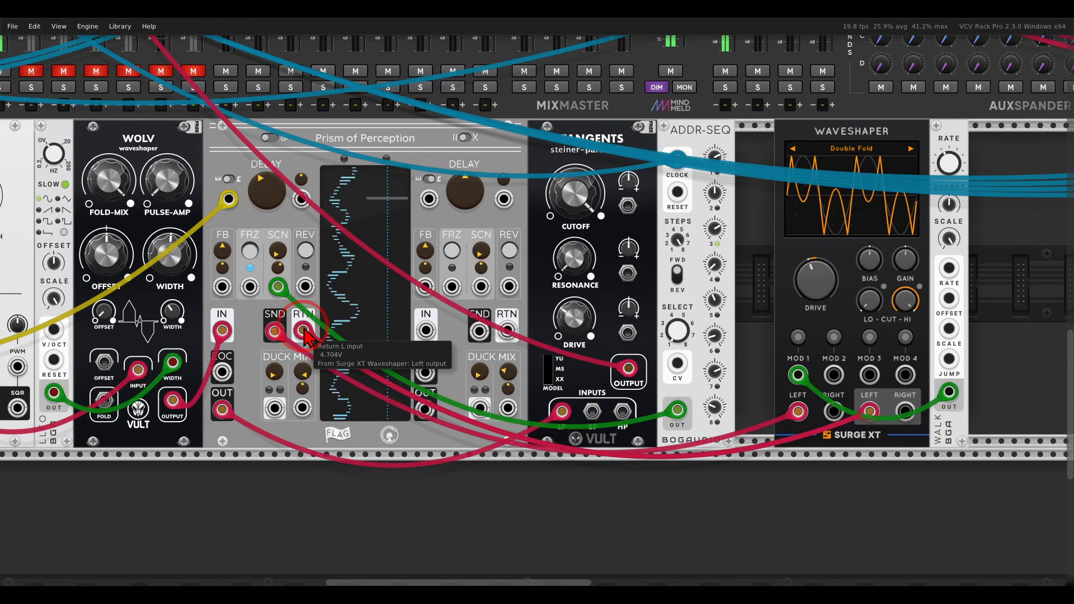
pyautogui.moveTo(408, 180); pyautogui.dragTo(618, 169)
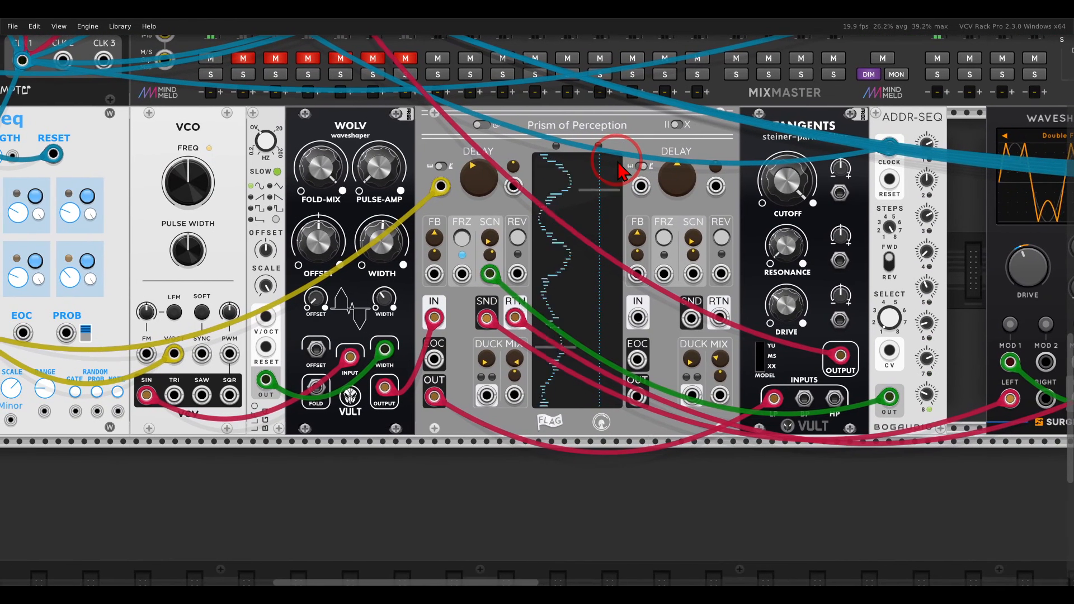
pyautogui.scroll(2, 559, 315)
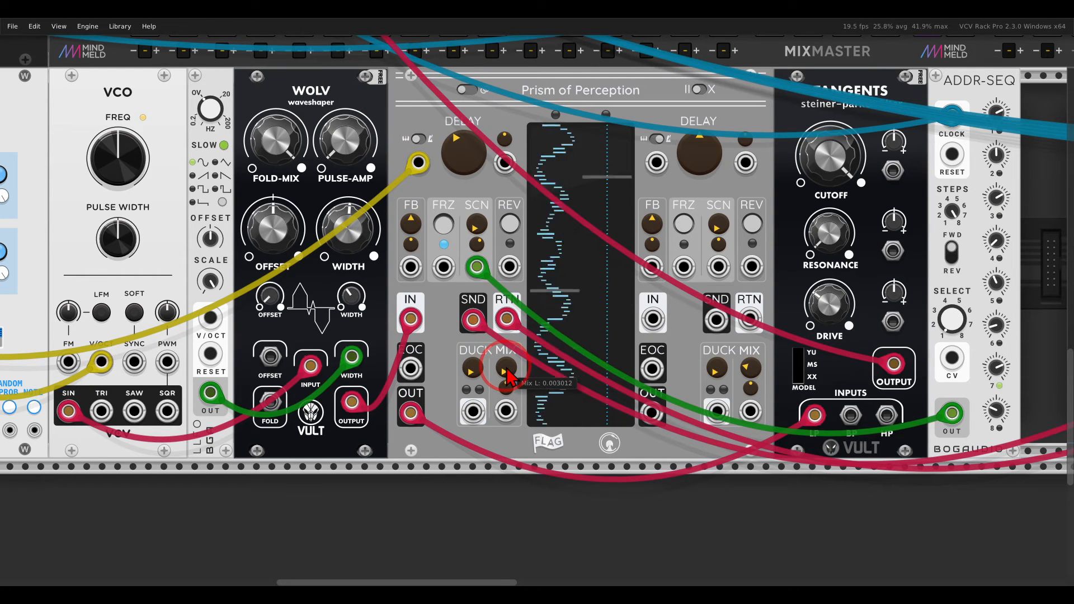
pyautogui.moveTo(510, 376); pyautogui.dragTo(477, 311)
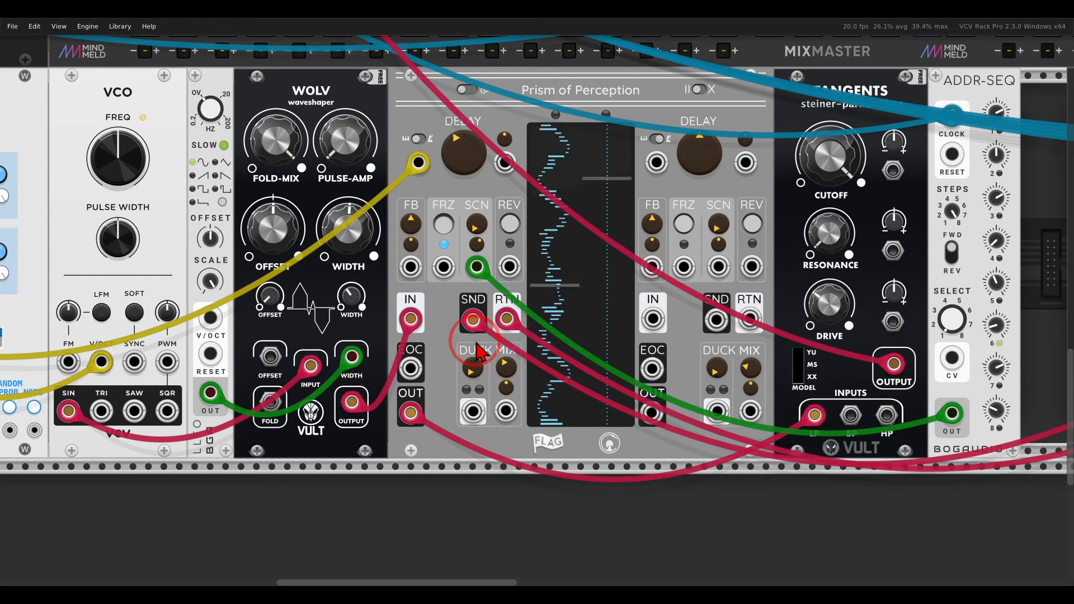
# Unmute and solo the VCSS channel on the MixMaster
pyautogui.moveTo(831, 157); pyautogui.dragTo(843, 250)
pyautogui.scroll(-3, 442, 175)
pyautogui.moveTo(393, 155); pyautogui.dragTo(575, 426)
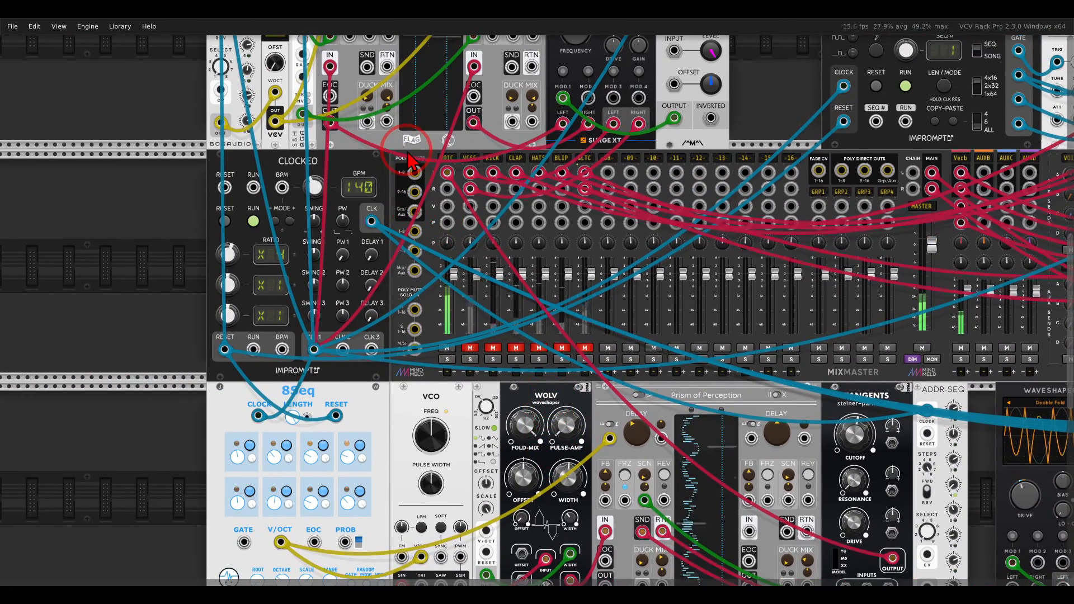
pyautogui.moveTo(408, 152); pyautogui.dragTo(508, 368)
pyautogui.moveTo(471, 228)
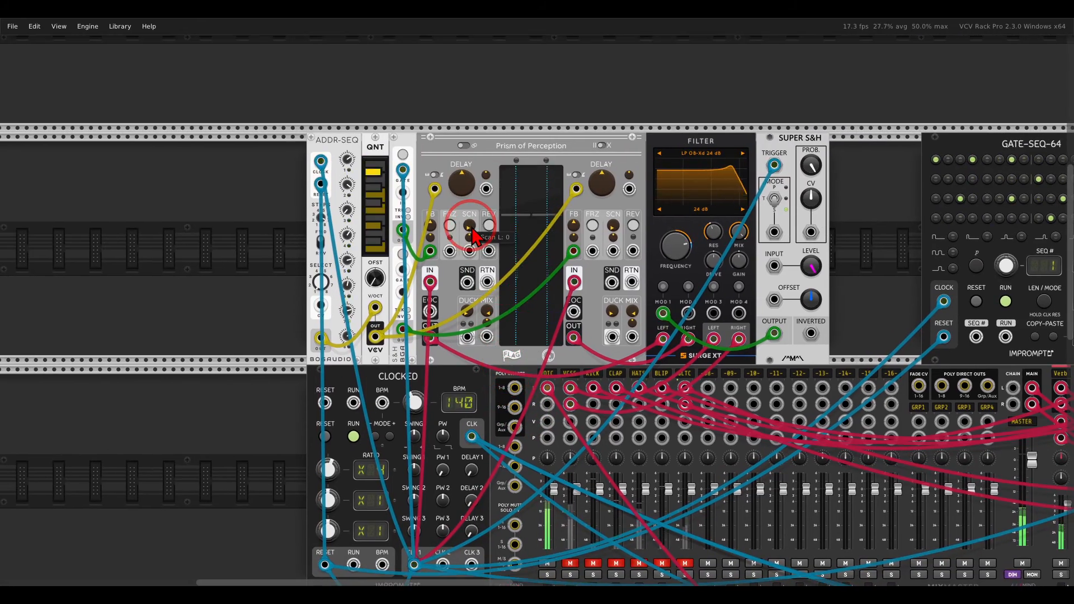
pyautogui.scroll(2, 472, 232)
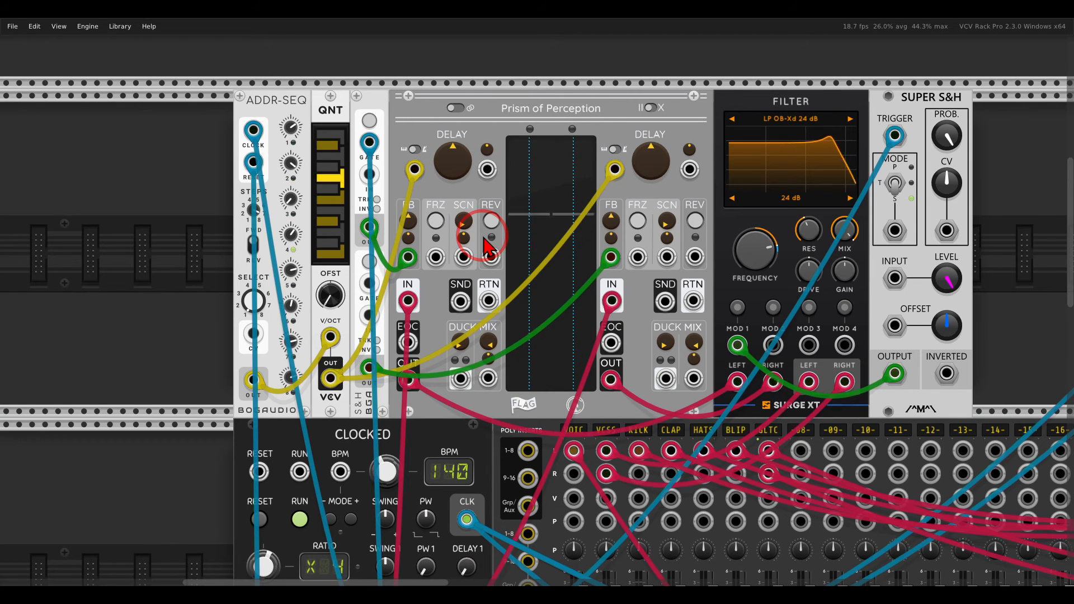
pyautogui.scroll(-5, 546, 366)
pyautogui.click(606, 531)
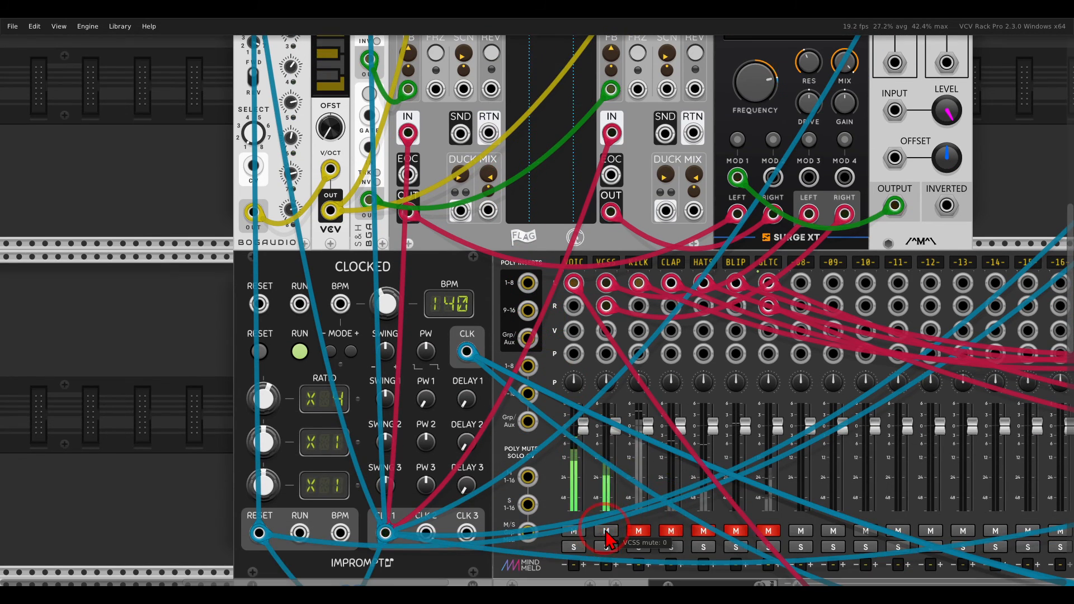
pyautogui.click(606, 547)
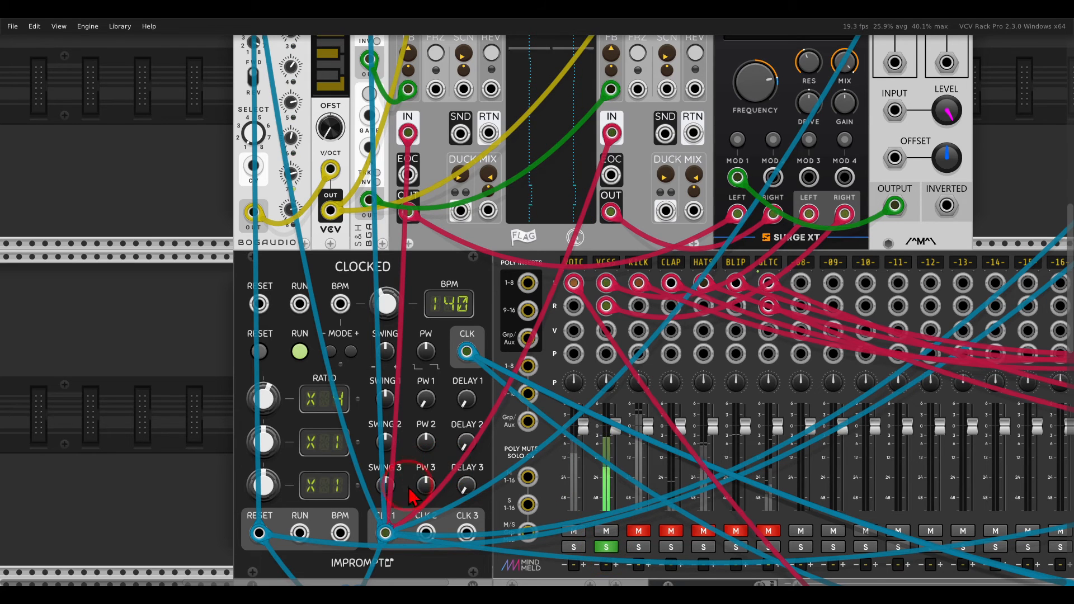
pyautogui.moveTo(359, 530)
pyautogui.mouseDown()
pyautogui.moveTo(400, 551)
pyautogui.moveTo(421, 524)
pyautogui.moveTo(377, 510)
pyautogui.moveTo(407, 160)
pyautogui.moveTo(421, 165)
pyautogui.mouseUp()
pyautogui.moveTo(408, 504)
pyautogui.mouseDown()
pyautogui.moveTo(603, 153)
pyautogui.moveTo(615, 158)
pyautogui.mouseUp()
pyautogui.press('Escape')
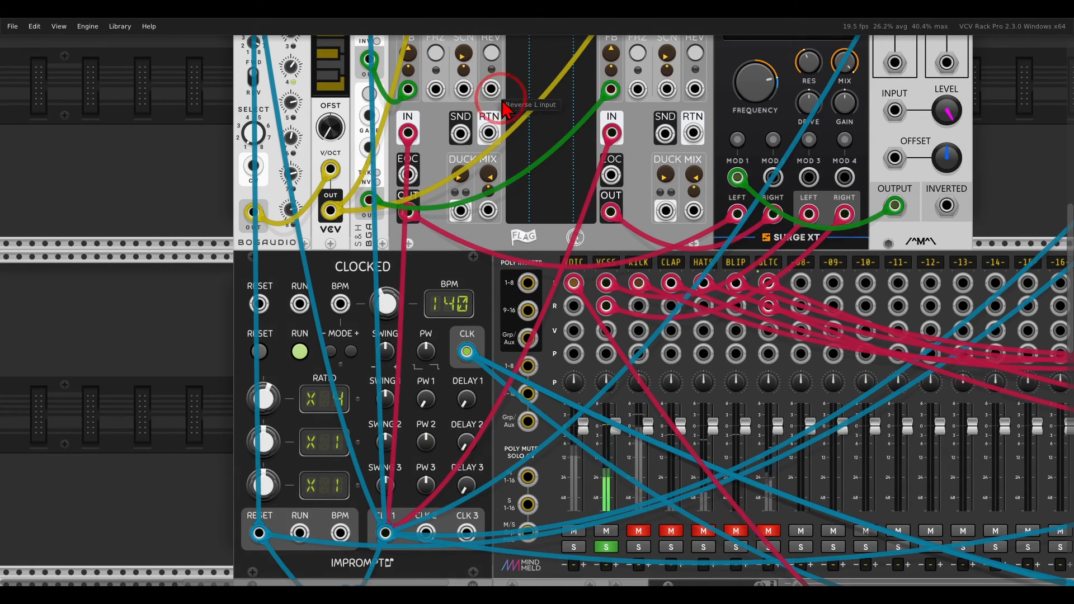
# Turn up Feedback L and R and their CV amounts on the Prism of Perception that feeds the Surge XT Filter
pyautogui.moveTo(502, 97); pyautogui.dragTo(536, 278)
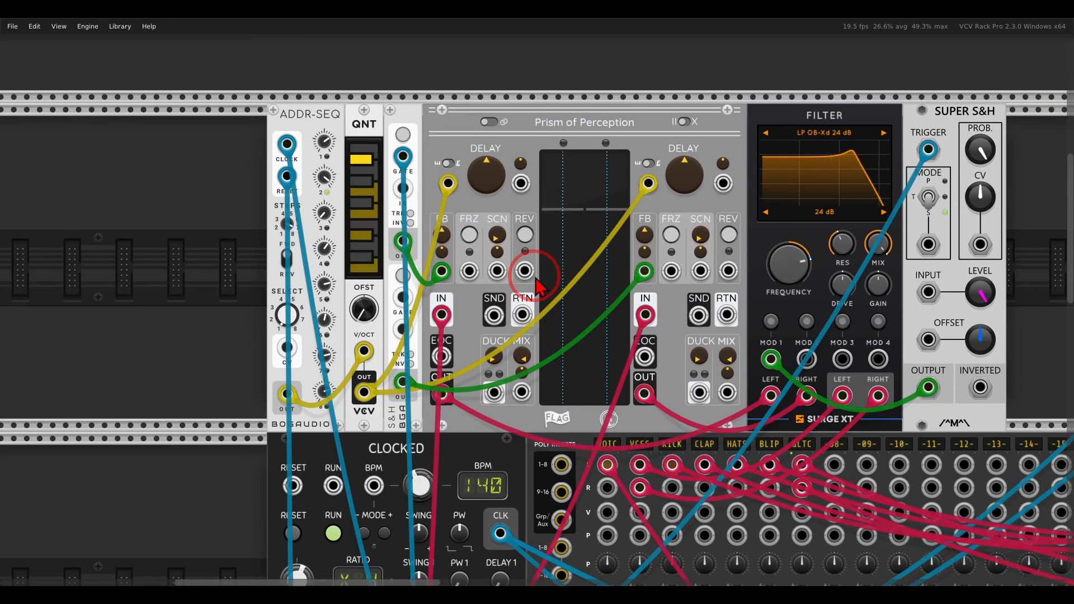
pyautogui.scroll(2, 535, 278)
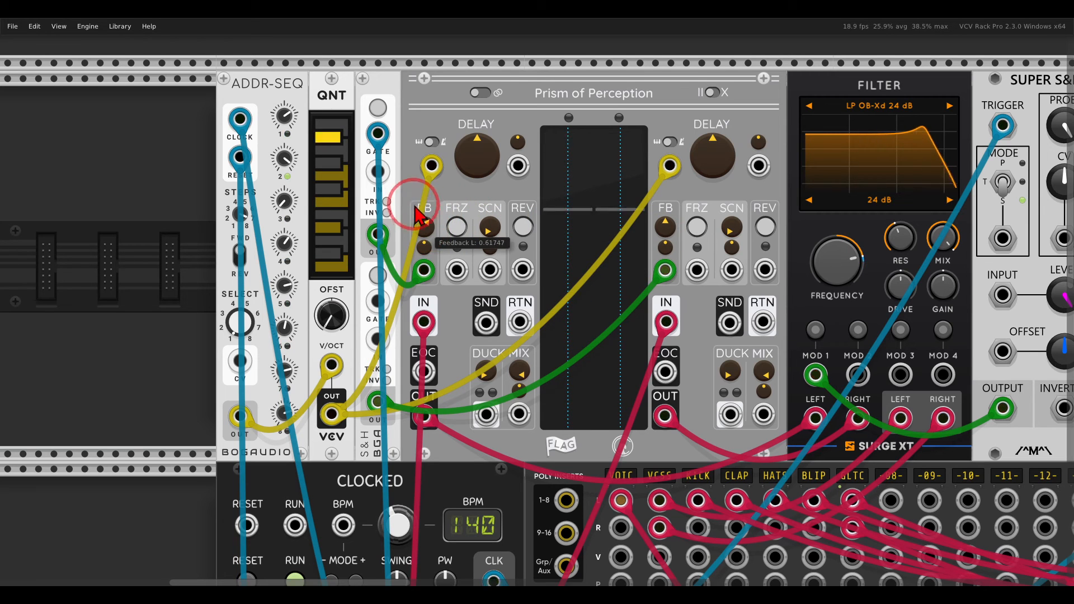
pyautogui.moveTo(420, 220); pyautogui.dragTo(587, 216)
pyautogui.moveTo(665, 229); pyautogui.dragTo(647, 174)
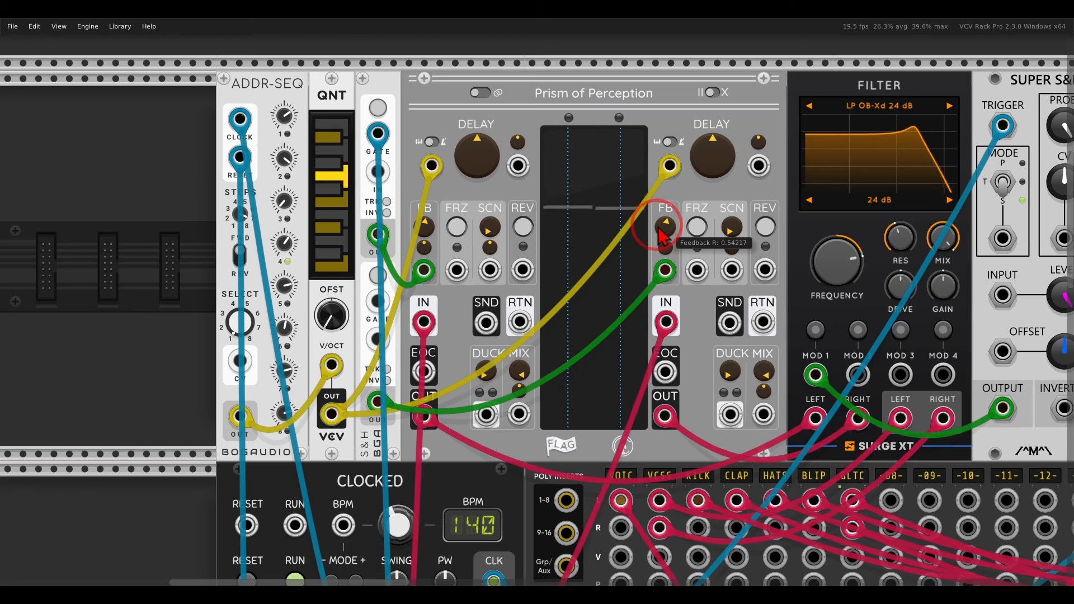
pyautogui.moveTo(427, 251); pyautogui.dragTo(409, 222)
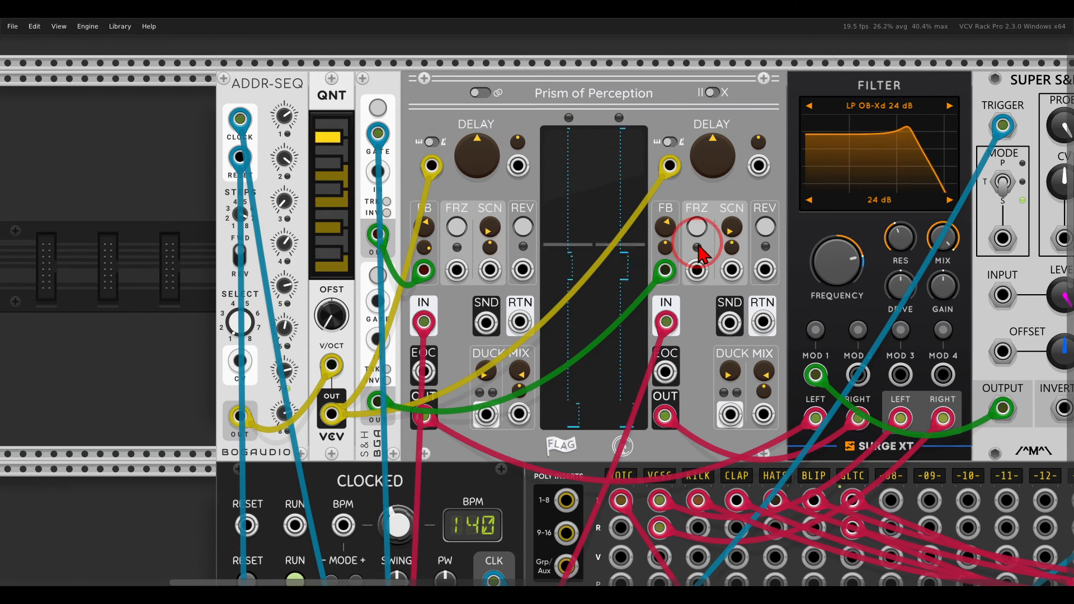
pyautogui.moveTo(665, 226)
pyautogui.mouseDown()
pyautogui.moveTo(660, 187)
pyautogui.moveTo(661, 213)
pyautogui.mouseUp()
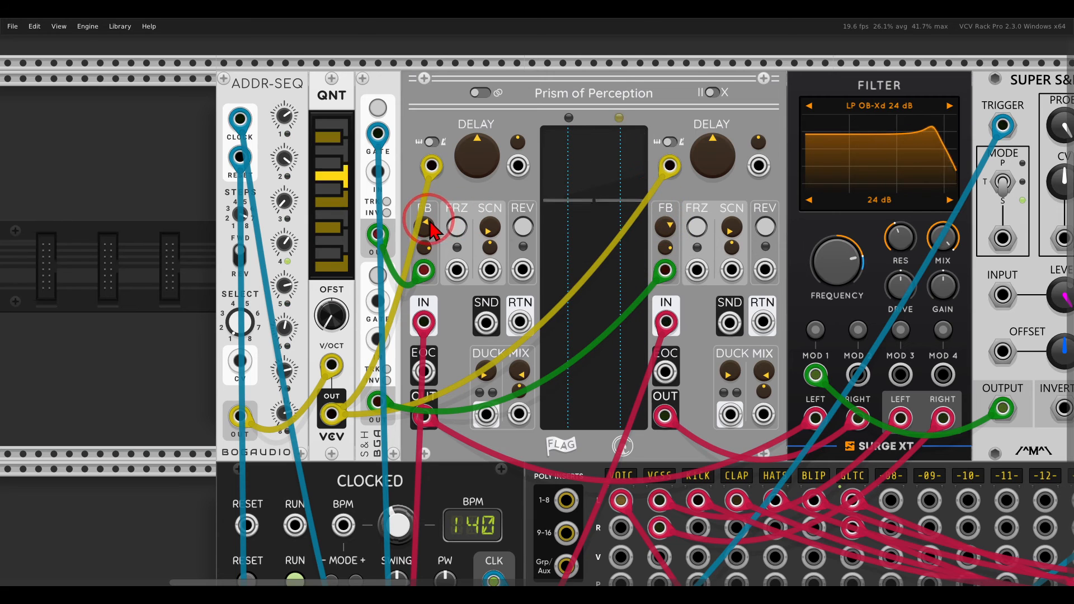
pyautogui.click(657, 251)
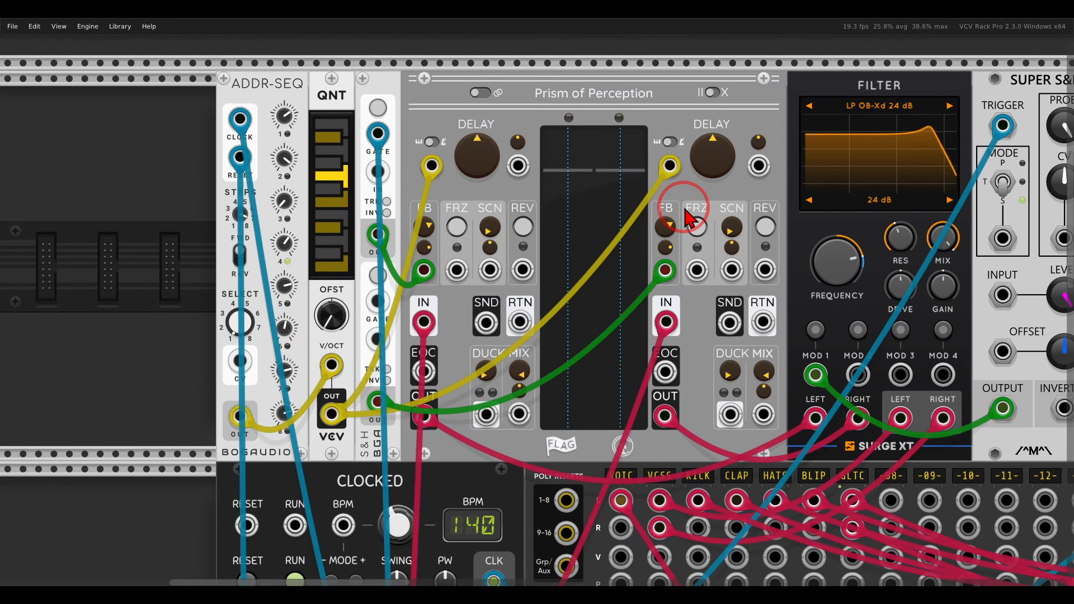
# Turn off solo on the VCSS channel of the MixMaster
pyautogui.scroll(-5, 689, 217)
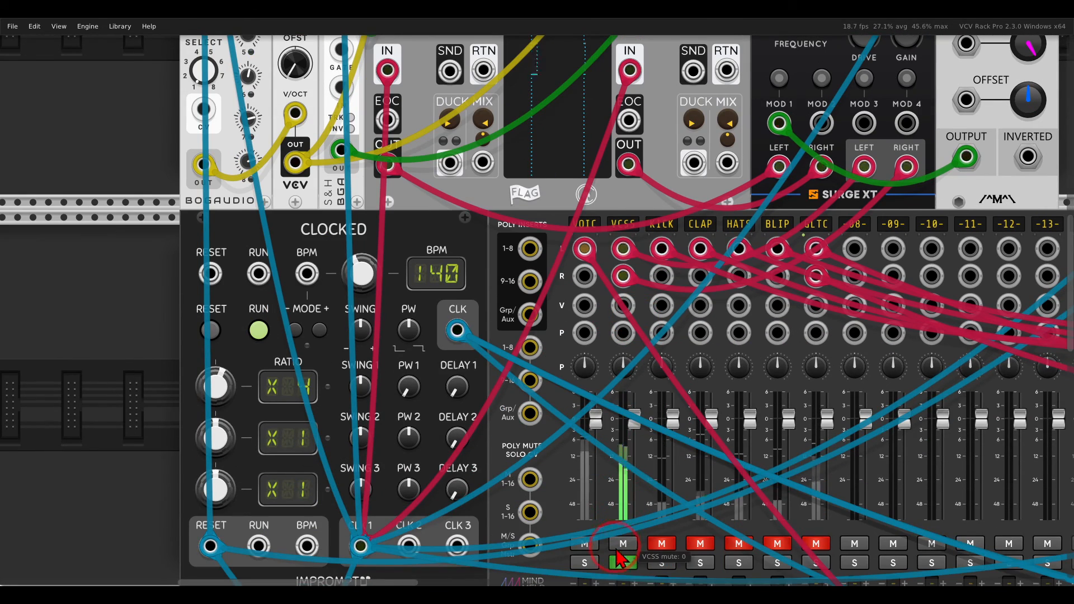
pyautogui.click(624, 561)
pyautogui.scroll(-3, 642, 334)
pyautogui.scroll(-5, 783, 386)
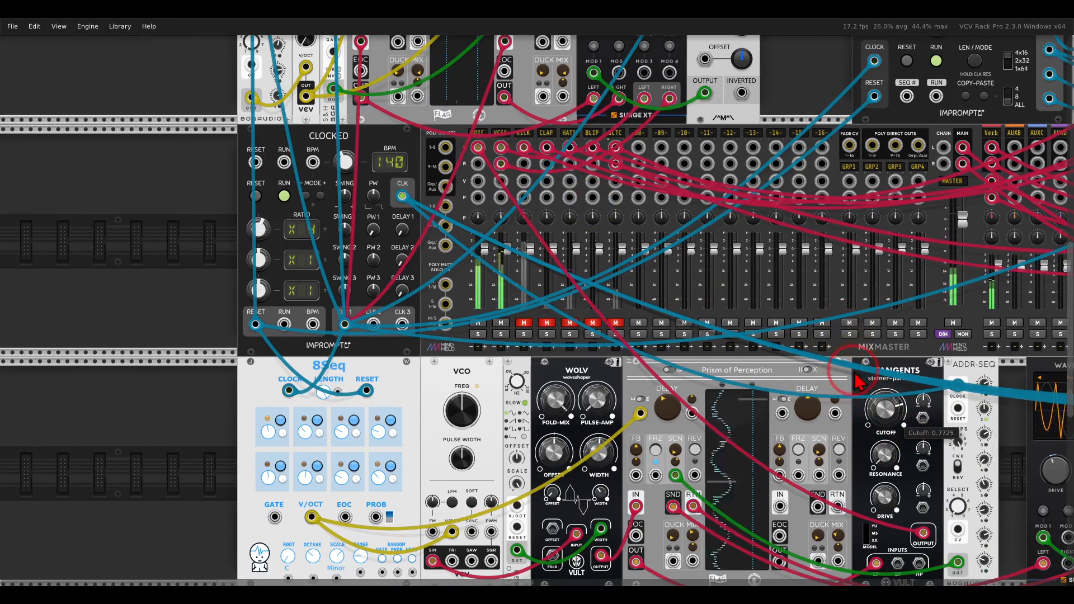
# Examine the drum section with the GATE-SEQ-64, Kick, Clap and Trummor² modules
pyautogui.moveTo(916, 162); pyautogui.dragTo(288, 351)
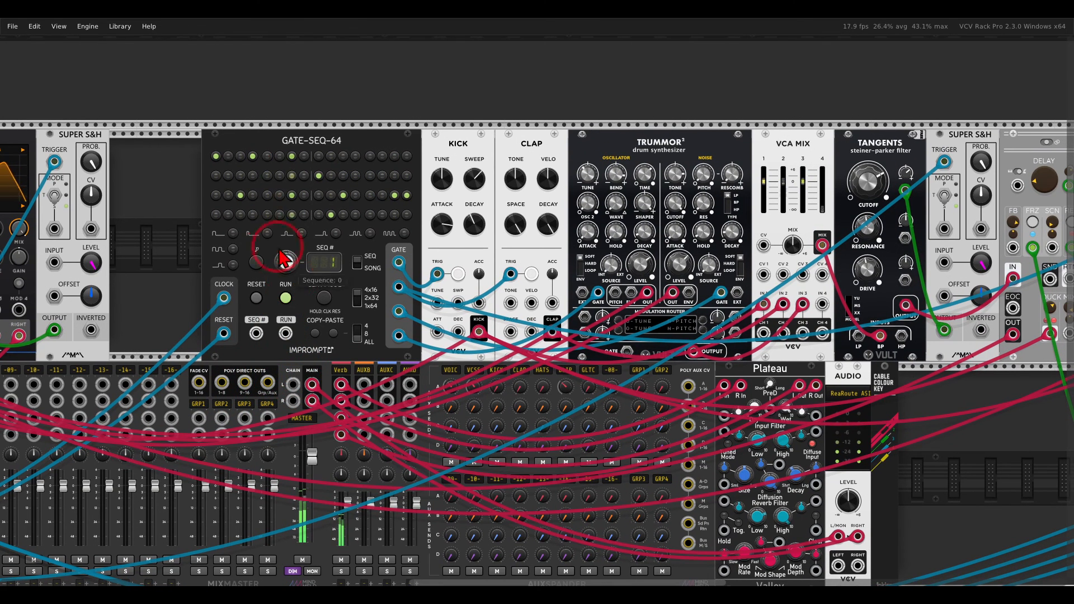
pyautogui.moveTo(340, 118); pyautogui.dragTo(347, 145)
pyautogui.moveTo(463, 129); pyautogui.dragTo(475, 127)
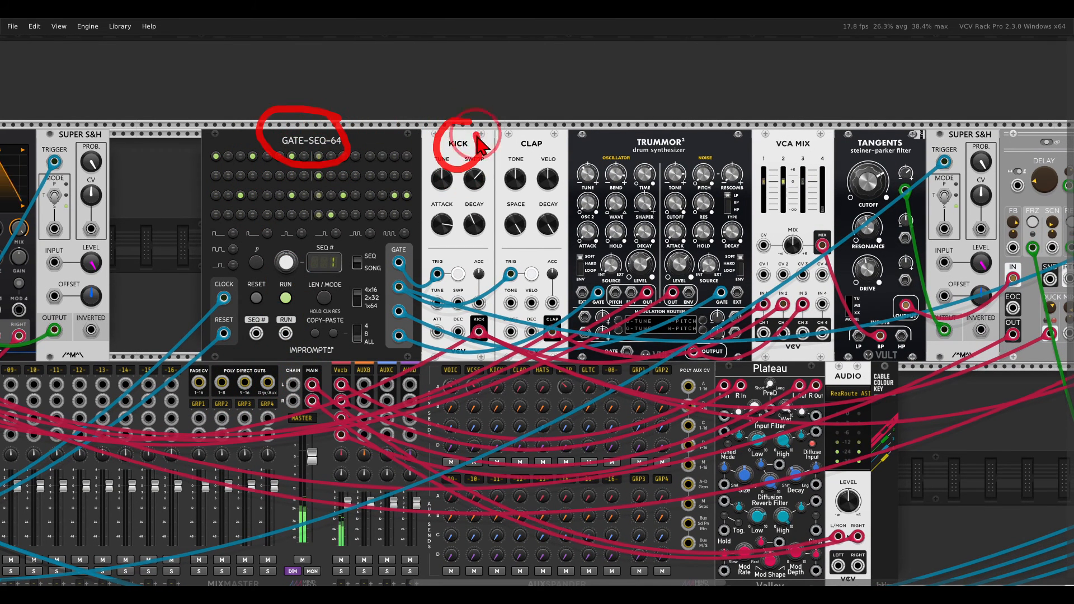
pyautogui.moveTo(547, 132); pyautogui.dragTo(554, 141)
pyautogui.moveTo(687, 133)
pyautogui.mouseDown()
pyautogui.moveTo(661, 180)
pyautogui.moveTo(694, 127)
pyautogui.mouseUp()
pyautogui.press('Escape')
# Unmute the KICK, CLAP, HATS and BLIP channels on the MixMaster
pyautogui.moveTo(193, 302); pyautogui.dragTo(488, 174)
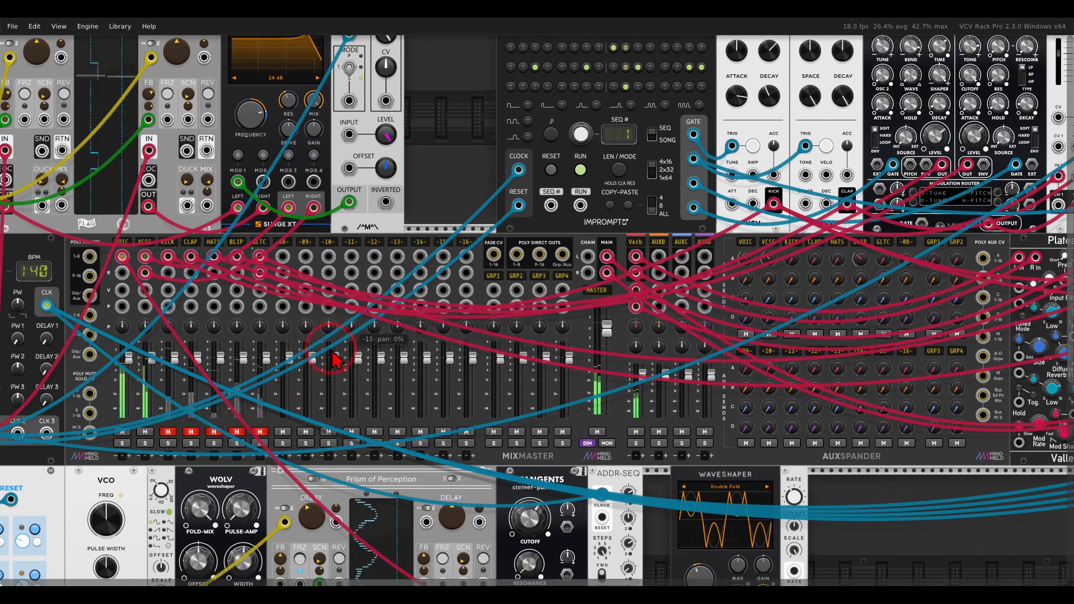
pyautogui.click(168, 432)
pyautogui.click(191, 431)
pyautogui.click(214, 433)
pyautogui.click(237, 432)
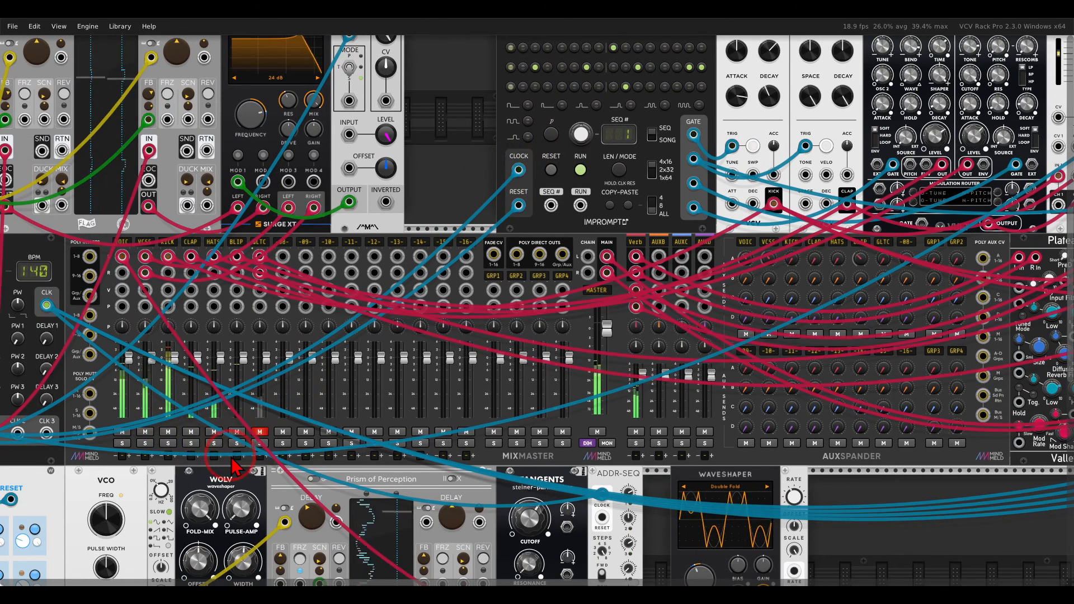
# Examine the VCA Mix, Tangents and Prism of Perception chain, including the Prism's delay, freeze, scan and reverse controls
pyautogui.click(718, 226)
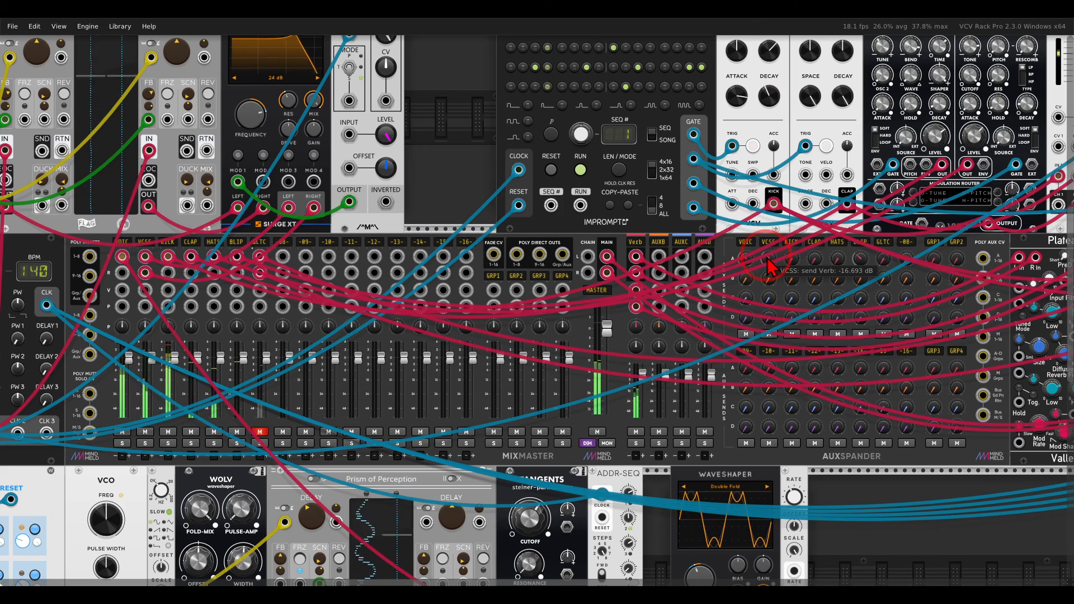
pyautogui.moveTo(768, 257); pyautogui.dragTo(309, 331)
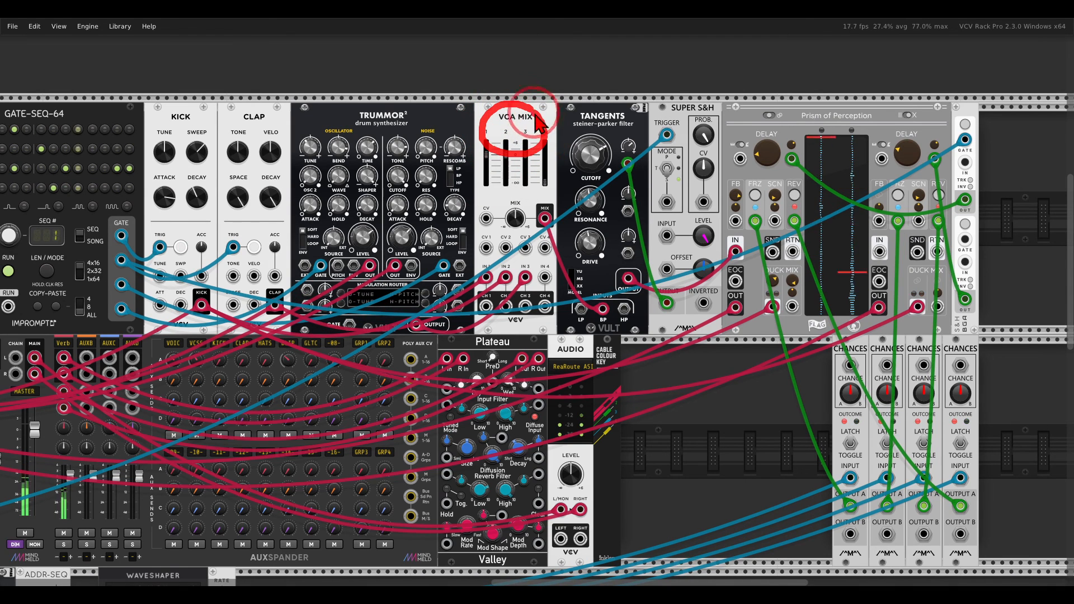
pyautogui.moveTo(624, 109)
pyautogui.mouseDown()
pyautogui.moveTo(559, 133)
pyautogui.moveTo(630, 115)
pyautogui.mouseUp()
pyautogui.moveTo(879, 103)
pyautogui.mouseDown()
pyautogui.moveTo(844, 91)
pyautogui.moveTo(793, 142)
pyautogui.mouseUp()
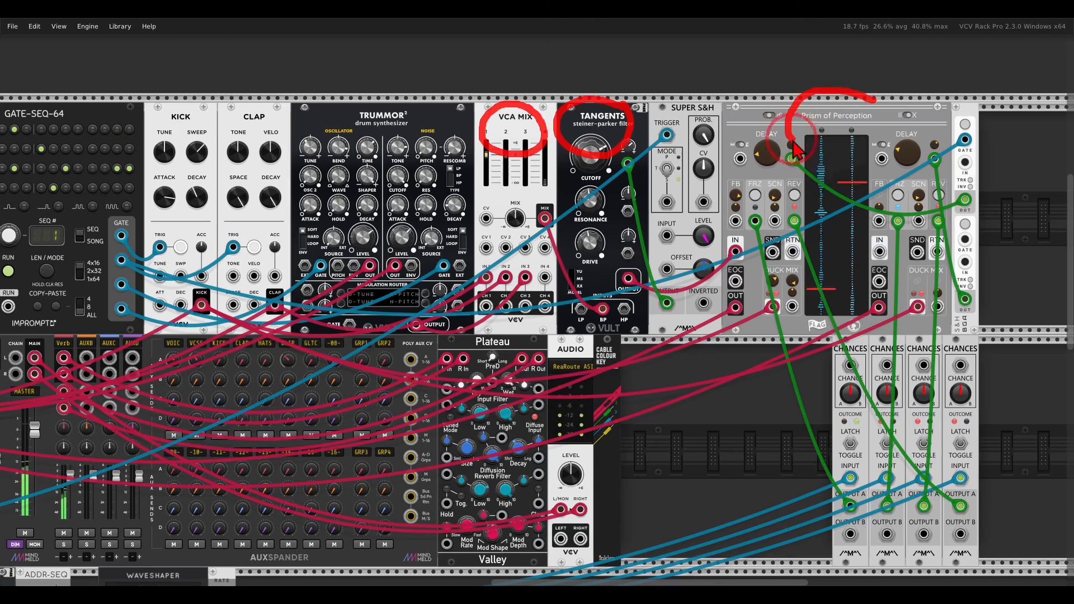
pyautogui.press('Escape')
pyautogui.moveTo(850, 113); pyautogui.dragTo(783, 128)
pyautogui.scroll(2, 796, 189)
pyautogui.scroll(1, 796, 192)
pyautogui.moveTo(620, 128)
pyautogui.mouseDown()
pyautogui.moveTo(569, 150)
pyautogui.moveTo(635, 165)
pyautogui.mouseUp()
pyautogui.moveTo(827, 105)
pyautogui.mouseDown()
pyautogui.moveTo(806, 146)
pyautogui.moveTo(867, 147)
pyautogui.mouseUp()
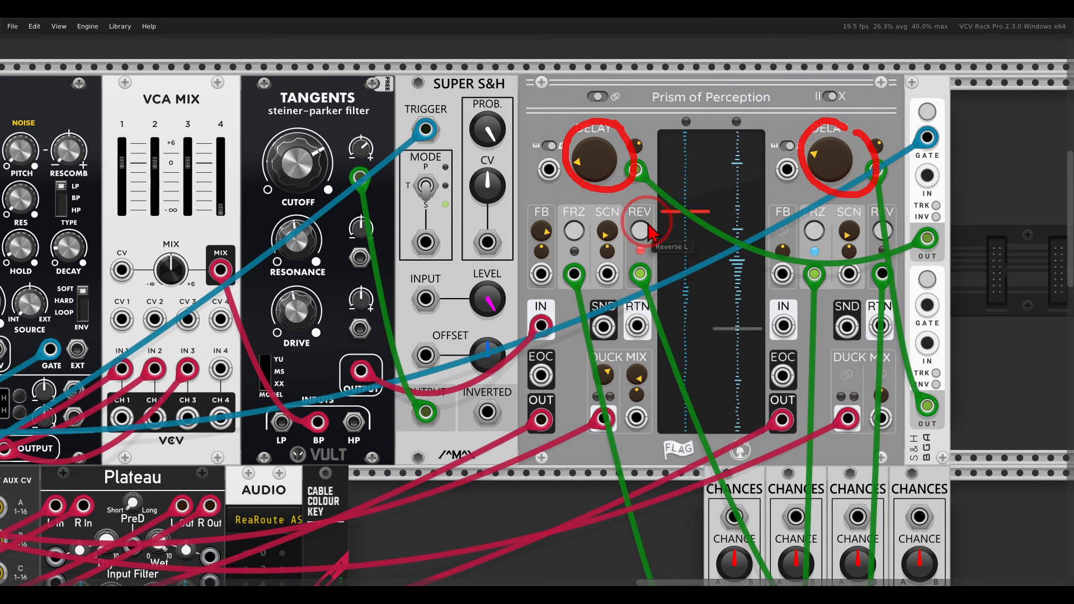
pyautogui.moveTo(614, 199)
pyautogui.mouseDown()
pyautogui.moveTo(565, 202)
pyautogui.moveTo(654, 215)
pyautogui.mouseUp()
pyautogui.moveTo(873, 193)
pyautogui.mouseDown()
pyautogui.moveTo(895, 196)
pyautogui.moveTo(800, 247)
pyautogui.moveTo(906, 229)
pyautogui.moveTo(889, 201)
pyautogui.mouseUp()
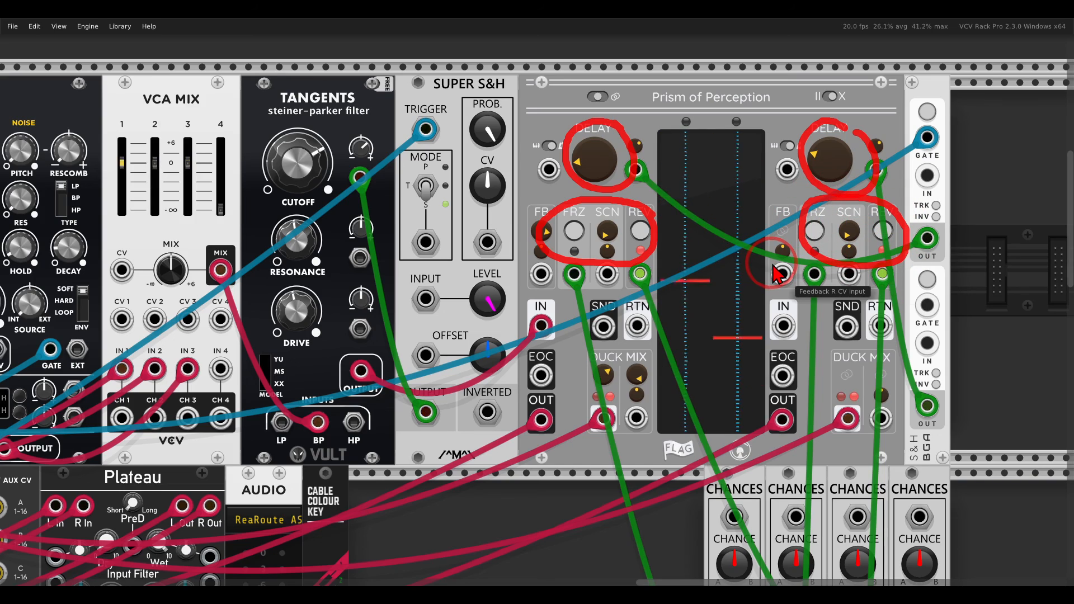
pyautogui.scroll(-5, 777, 275)
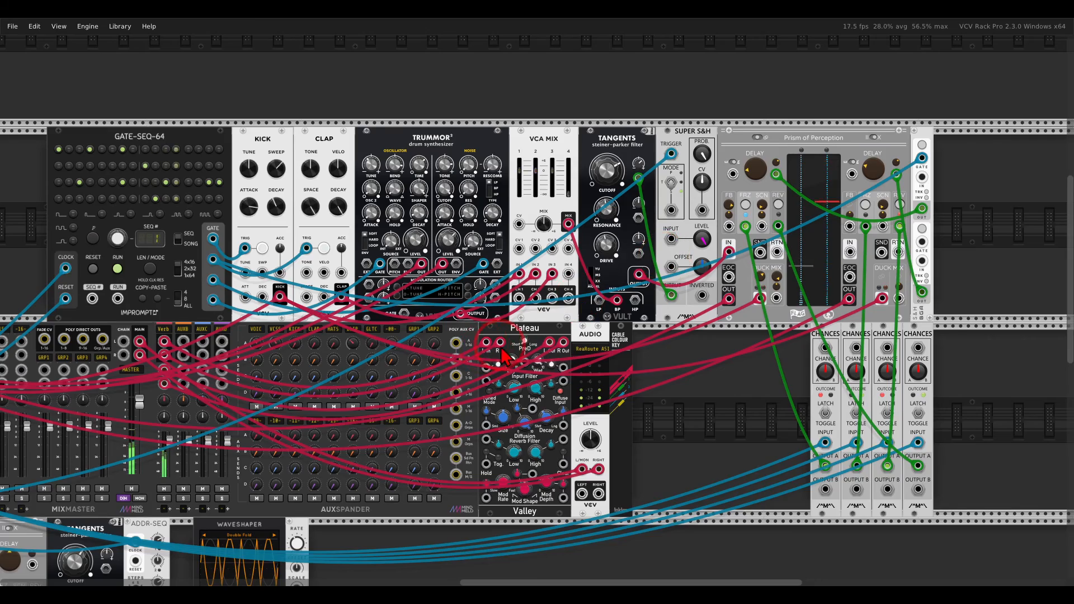
# Unmute and solo the GLTC channel on the MixMaster to hear the glitch Prism alone
pyautogui.moveTo(502, 349); pyautogui.dragTo(789, 220)
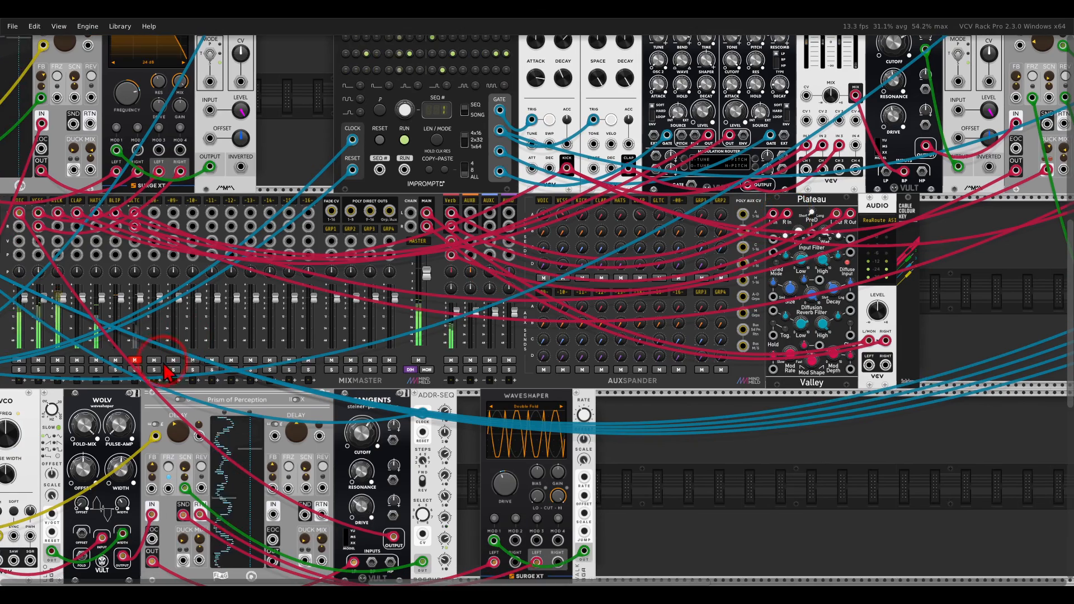
pyautogui.click(134, 370)
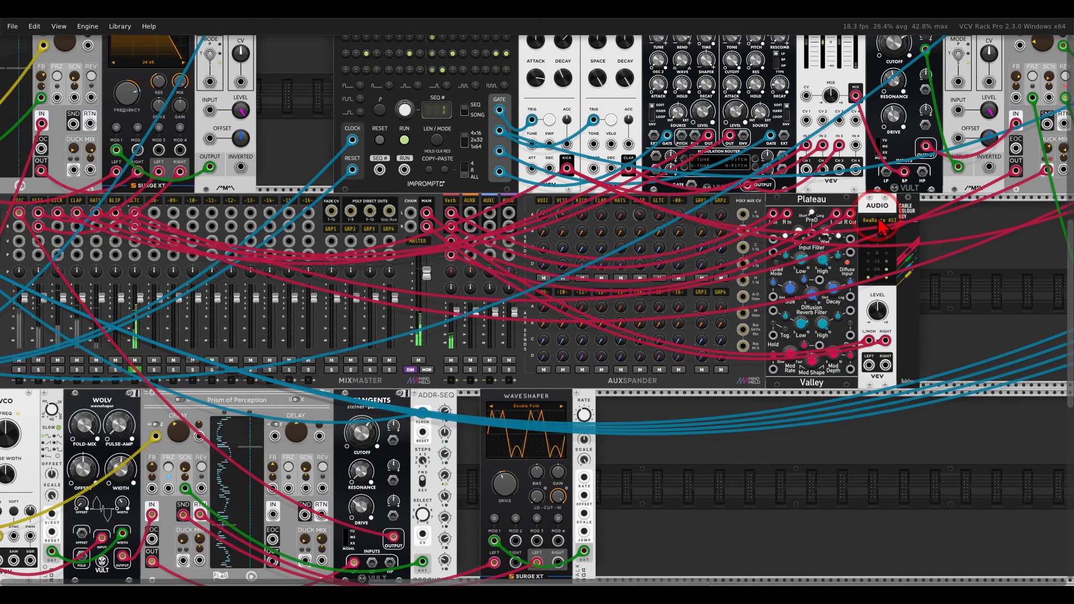
pyautogui.moveTo(878, 219); pyautogui.dragTo(457, 328)
pyautogui.scroll(5, 718, 144)
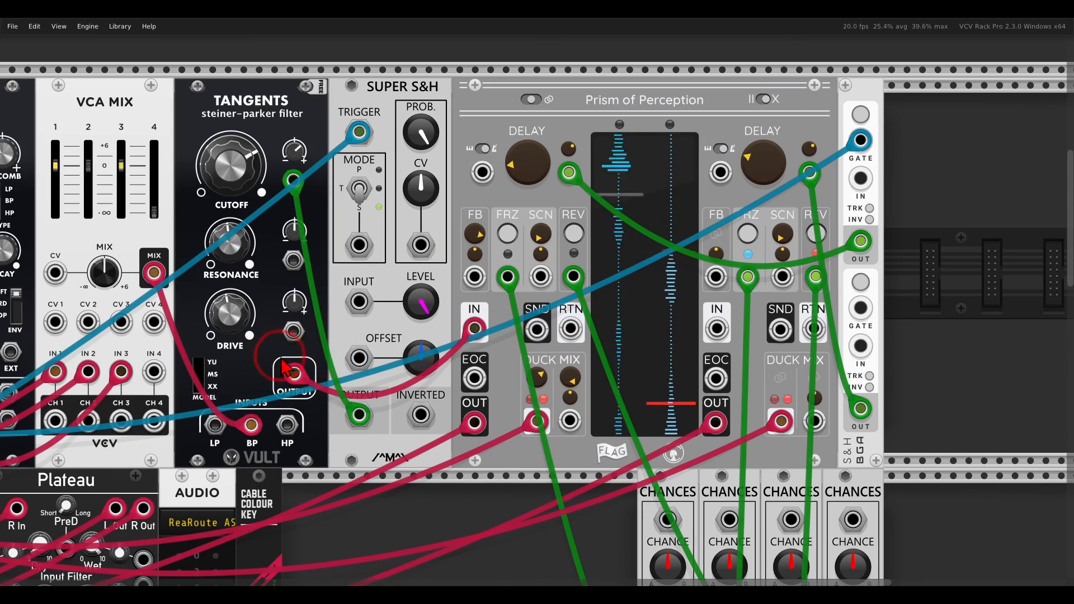
# Turn off solo on the GLTC channel so the full mix plays
pyautogui.scroll(-5, 343, 363)
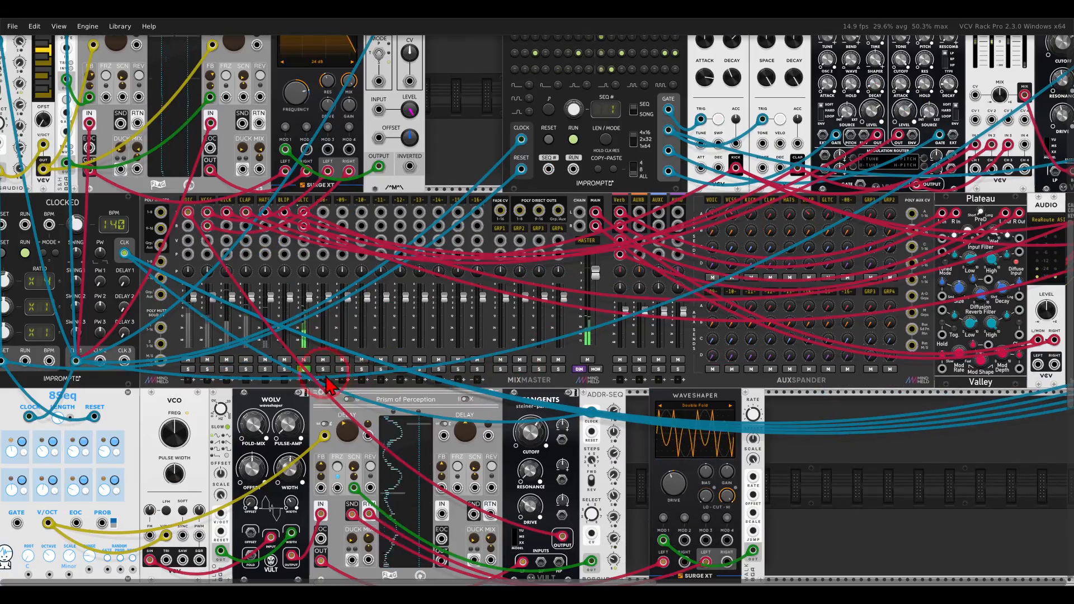
pyautogui.scroll(-3, 661, 280)
pyautogui.hscroll(3, 678, 375)
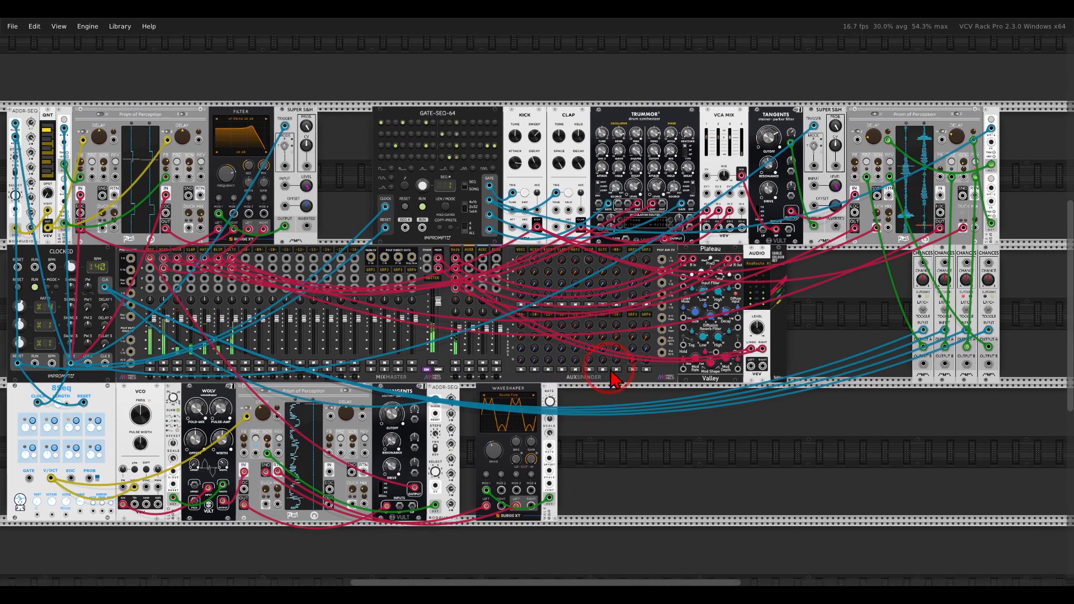